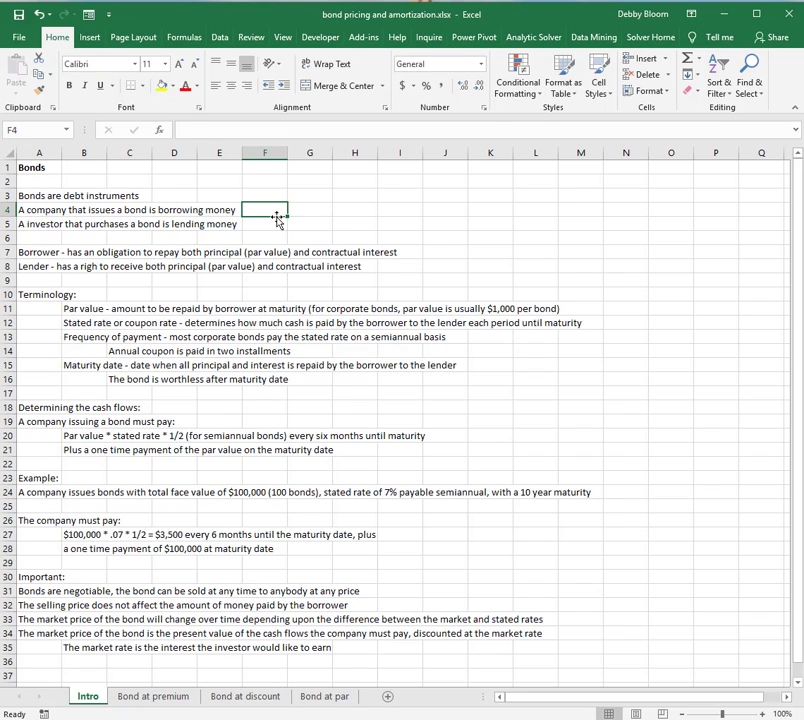
Review the borrower and lender roles and the bond terminology in rows 5 to 16 of the Intro sheet.
click(276, 226)
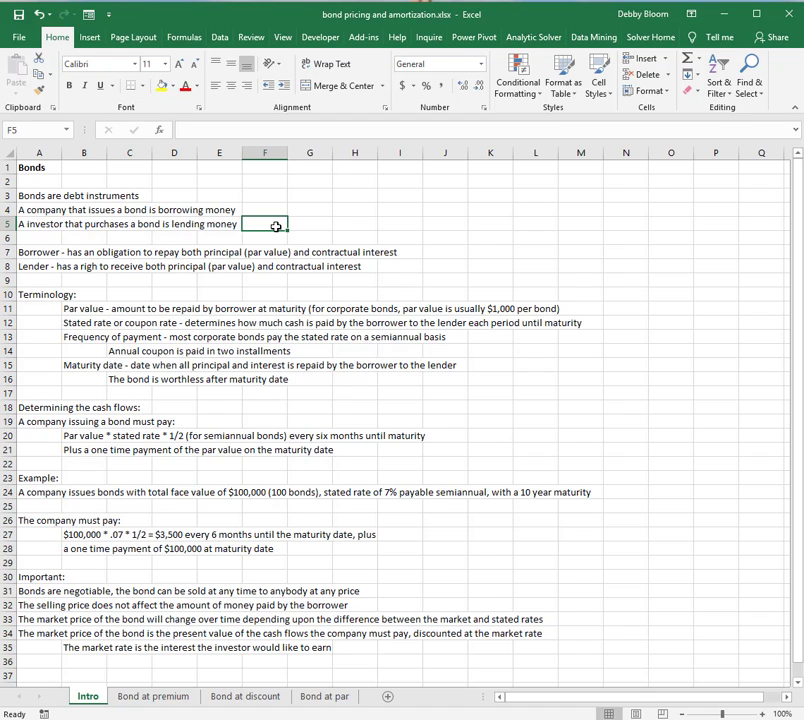
drag(25, 252, 408, 253)
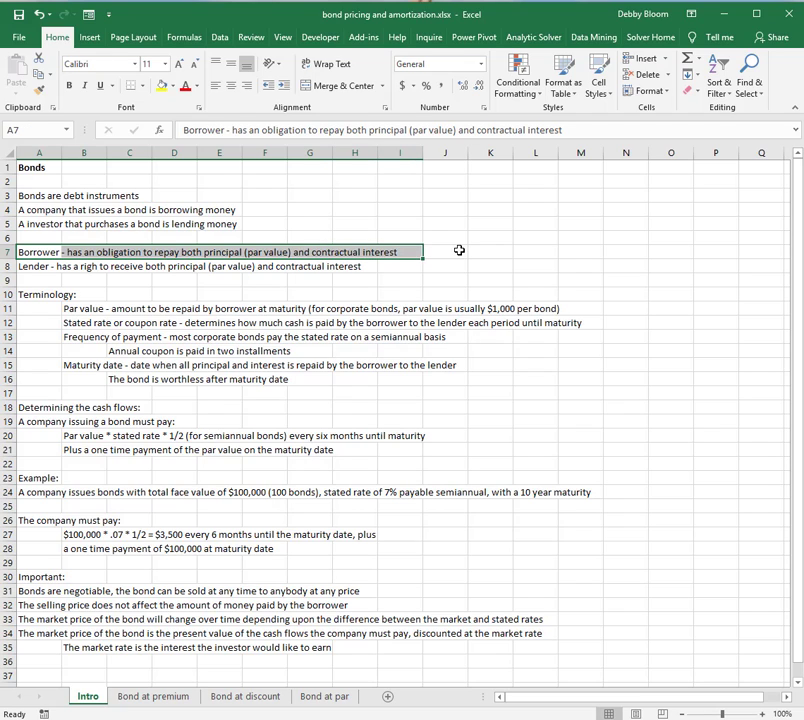
click(36, 268)
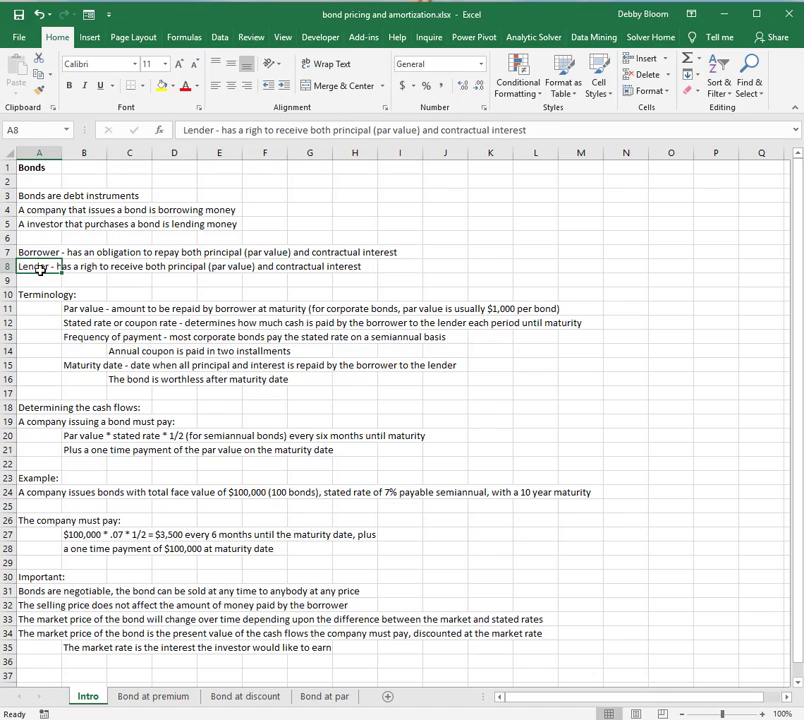
drag(40, 268, 391, 266)
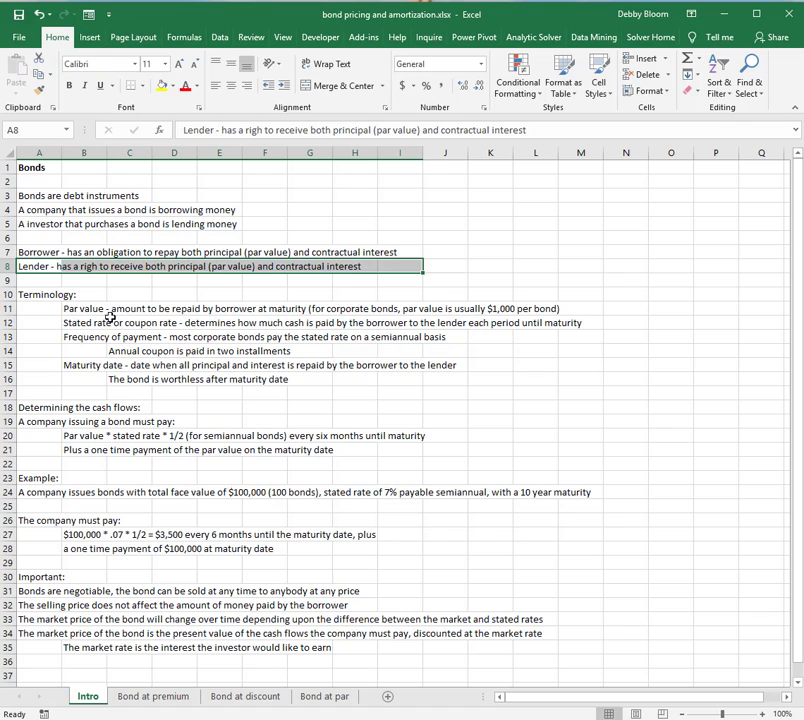
click(81, 309)
drag(81, 309, 583, 312)
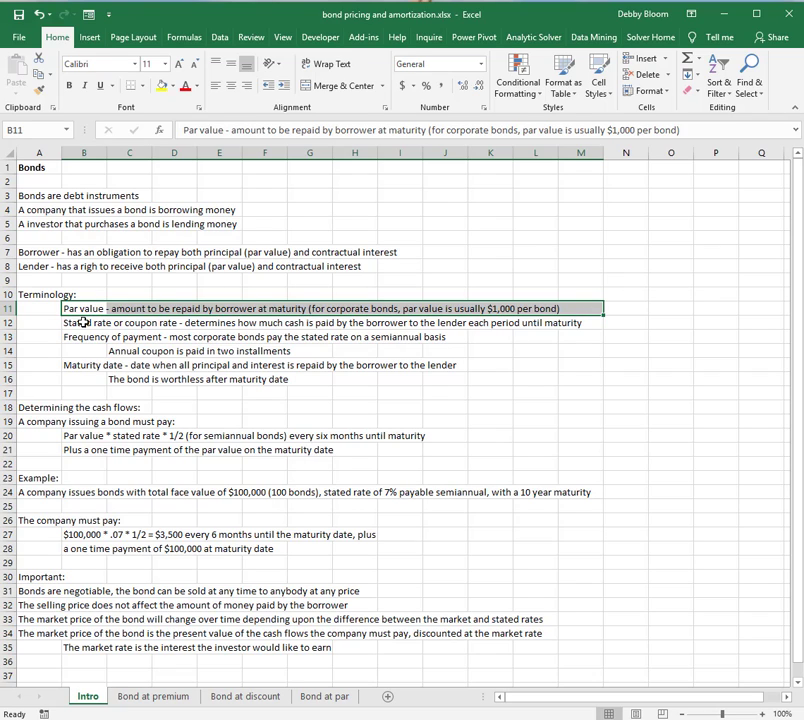
drag(84, 323, 585, 322)
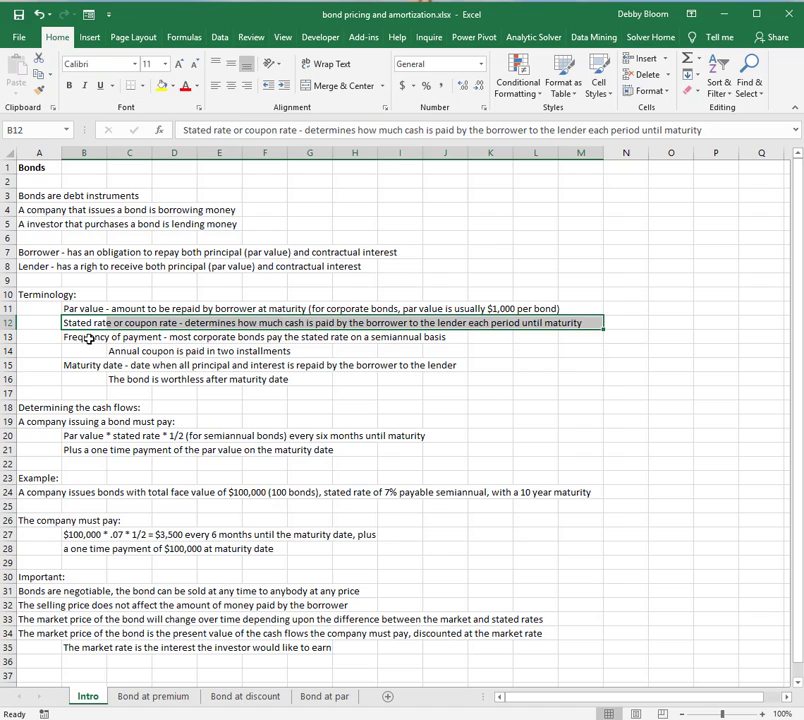
drag(86, 336, 446, 357)
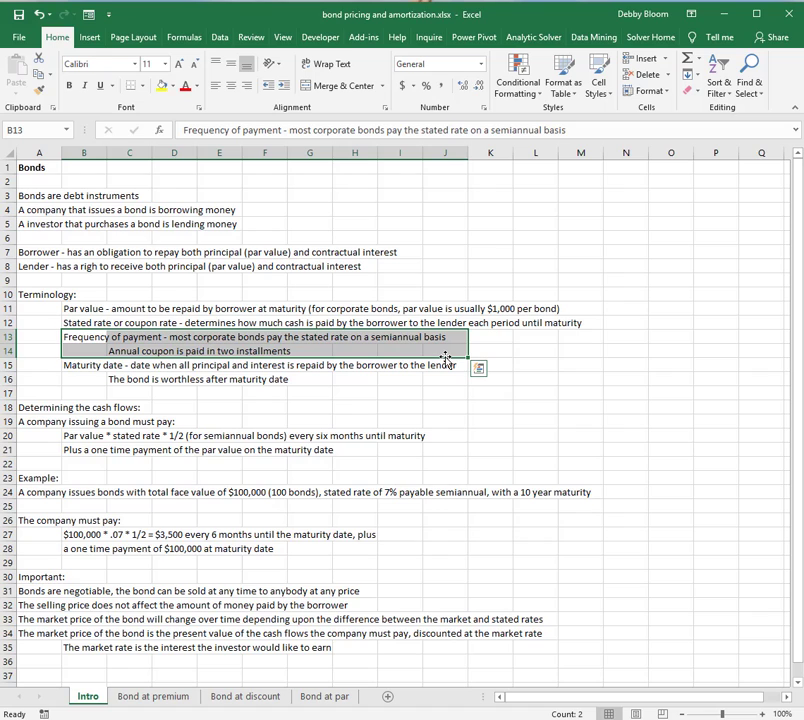
click(99, 368)
drag(101, 372, 459, 386)
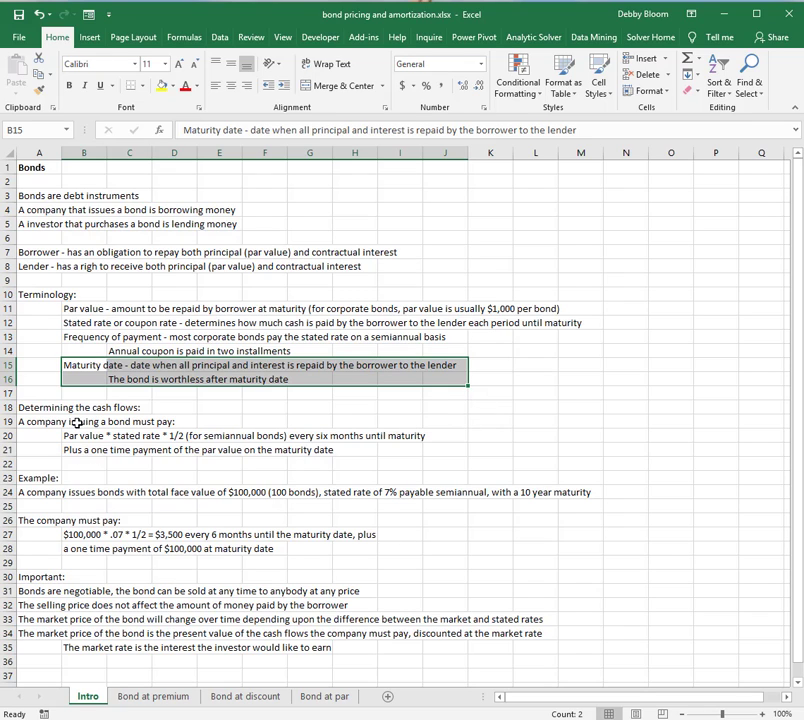
Examine the rules for determining bond cash flows and the worked example of the company's payments in rows 18 to 28.
drag(36, 411, 173, 411)
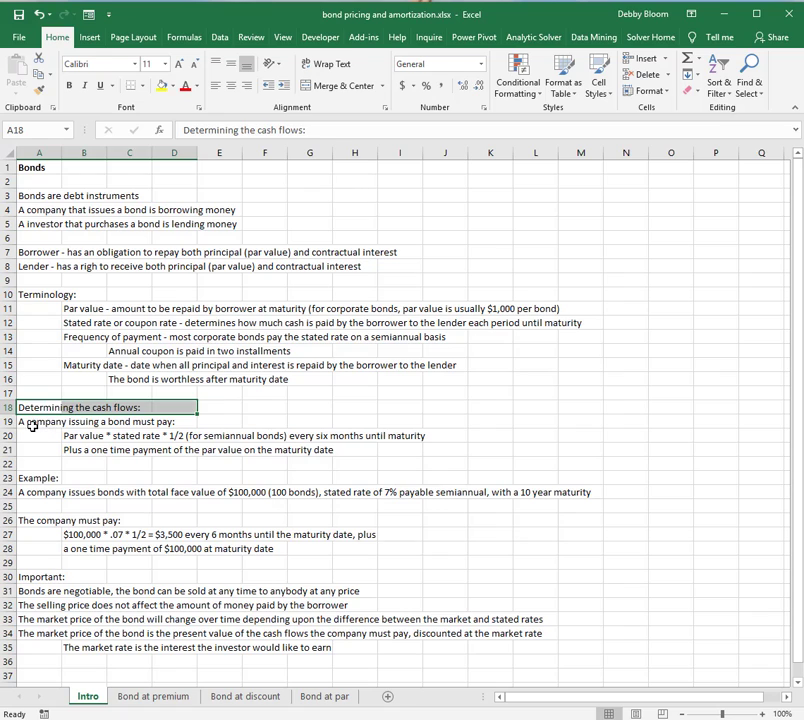
drag(29, 422, 446, 455)
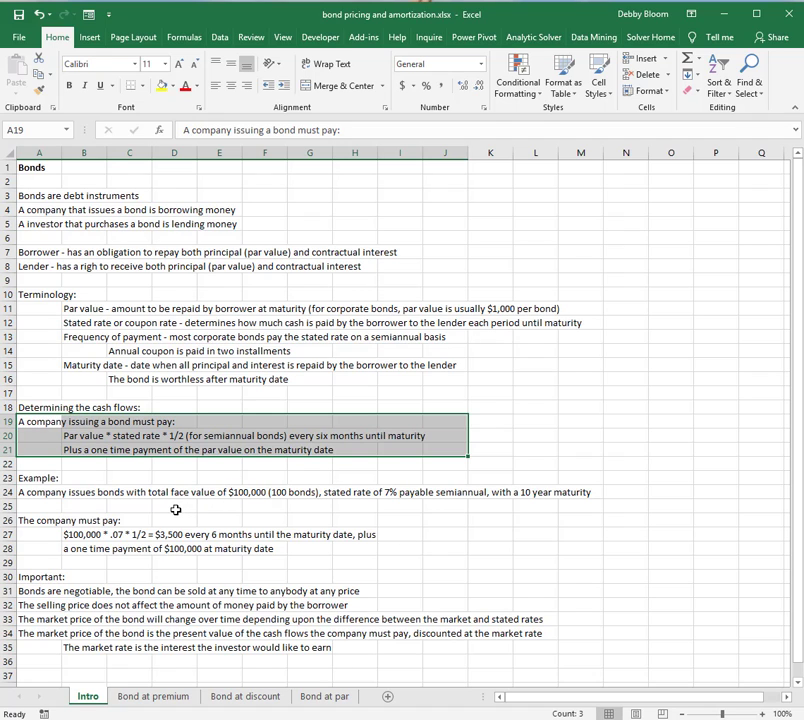
drag(36, 481, 608, 491)
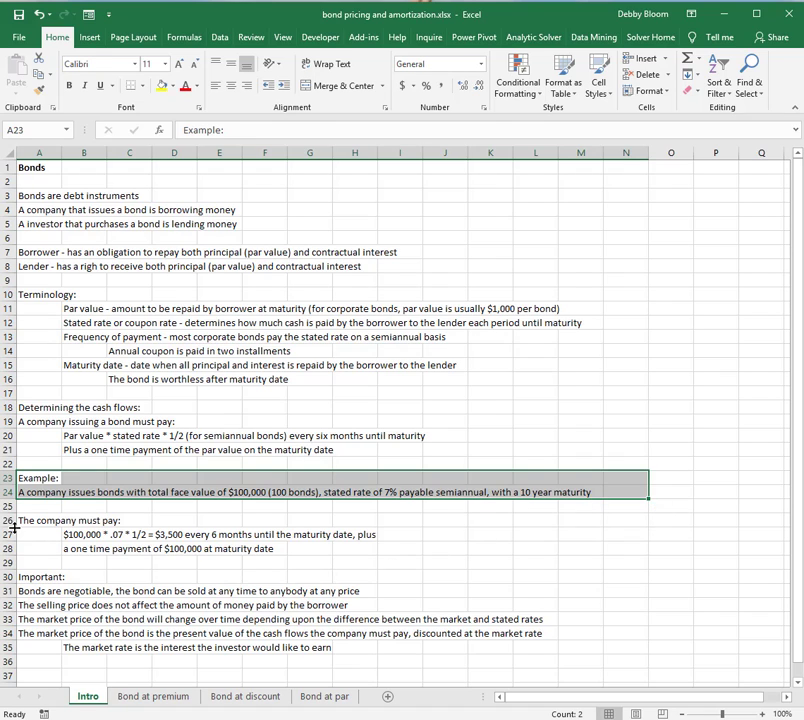
drag(32, 520, 410, 556)
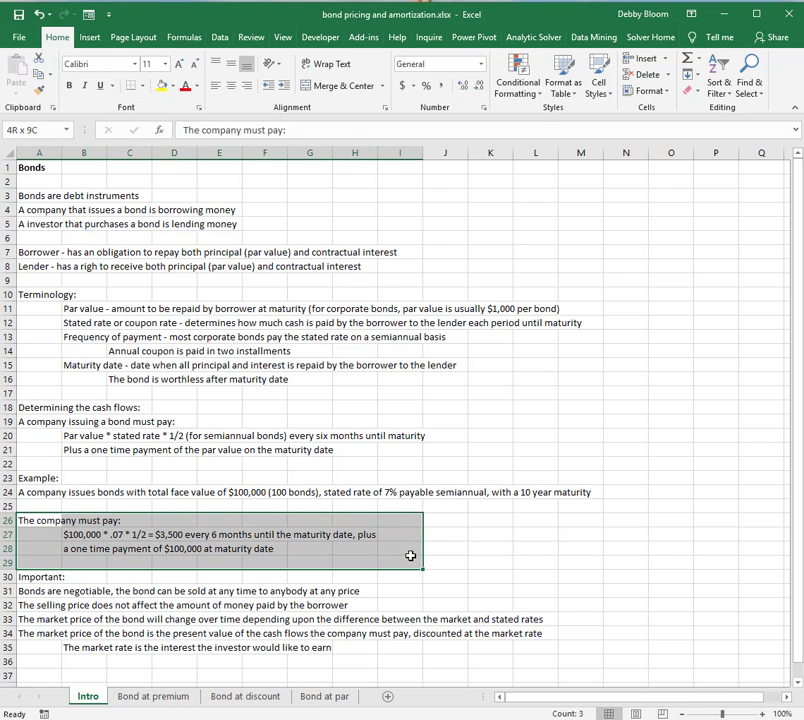
drag(410, 556, 410, 556)
Read the Important notes on bond negotiability, selling price and market price in rows 30 to 35, comparing them with the example payments.
drag(48, 581, 551, 655)
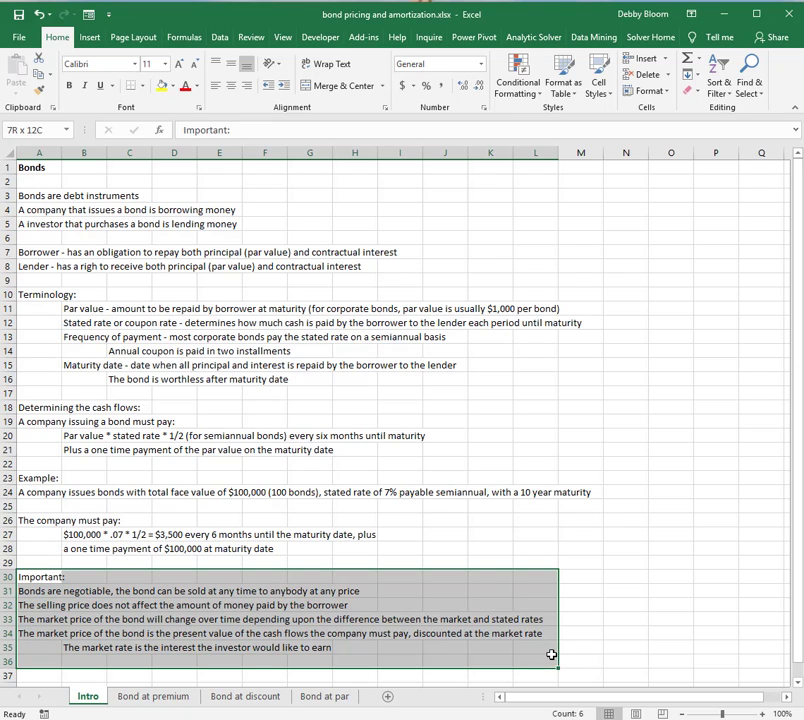
drag(551, 655, 551, 655)
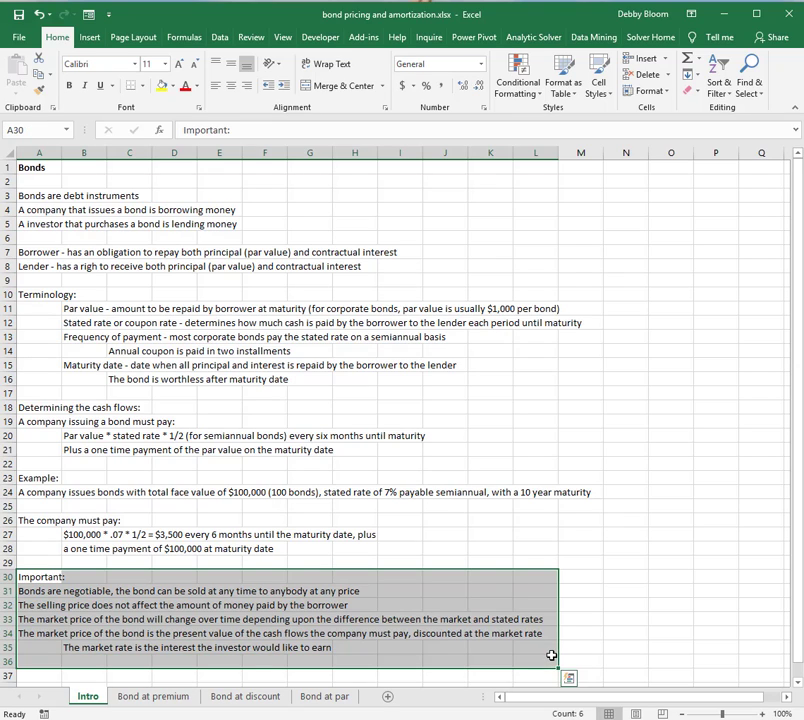
drag(23, 591, 368, 591)
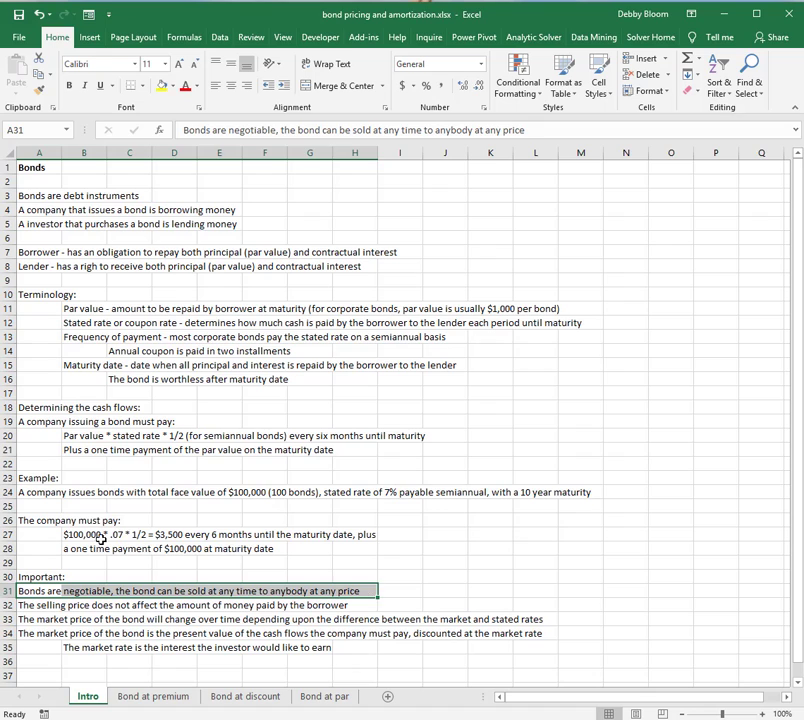
drag(70, 536, 395, 560)
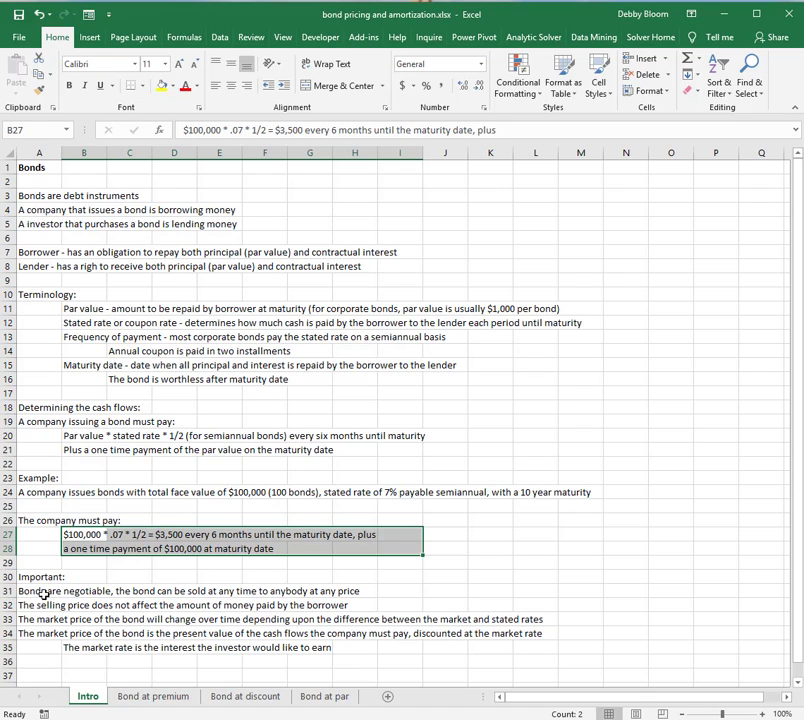
drag(40, 593, 410, 594)
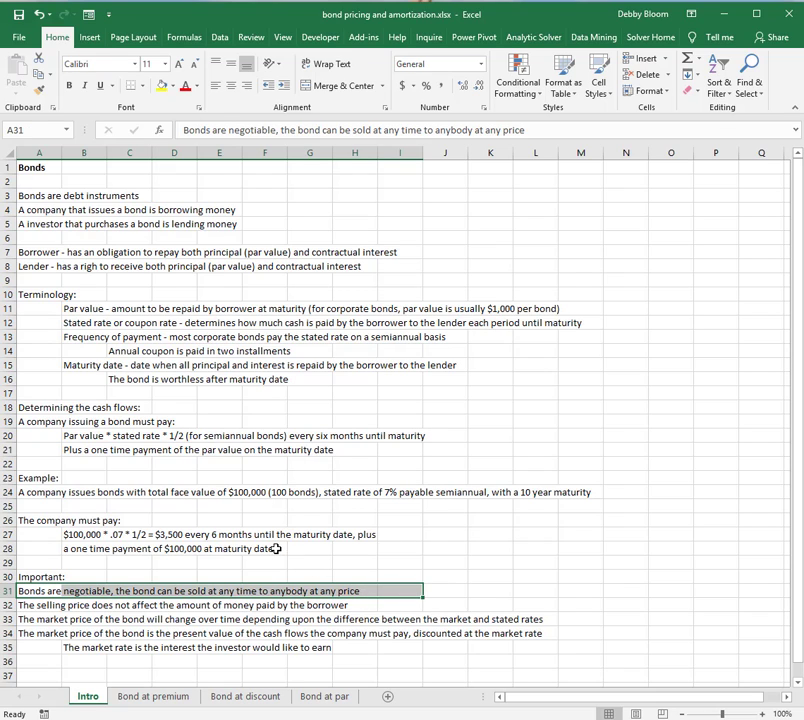
drag(70, 534, 448, 546)
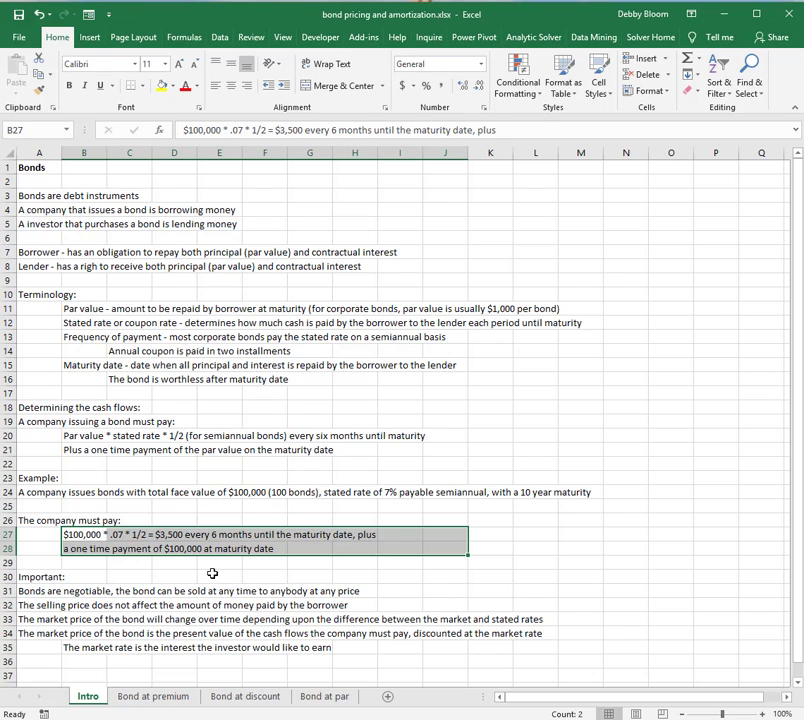
drag(37, 607, 355, 608)
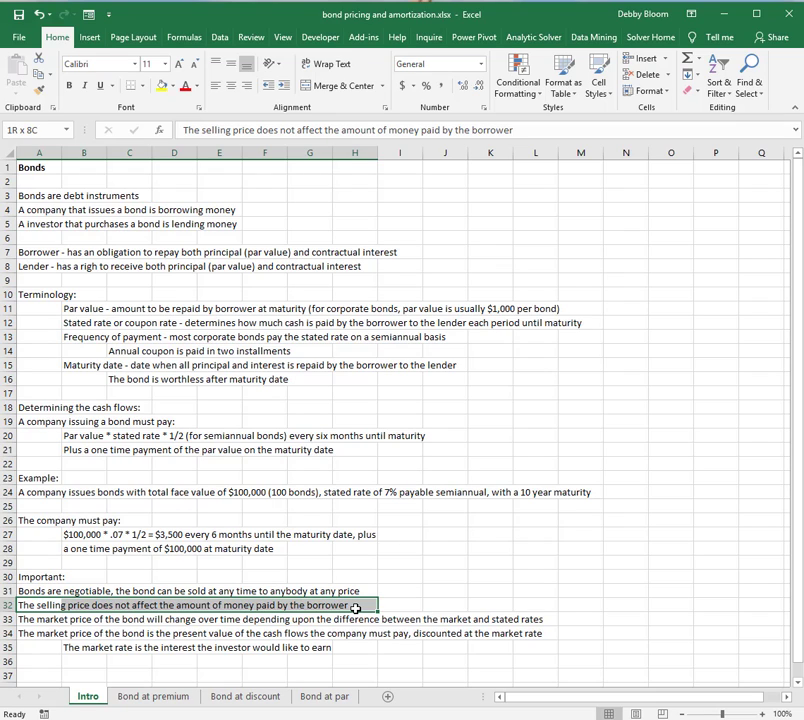
drag(355, 608, 355, 608)
drag(38, 622, 589, 619)
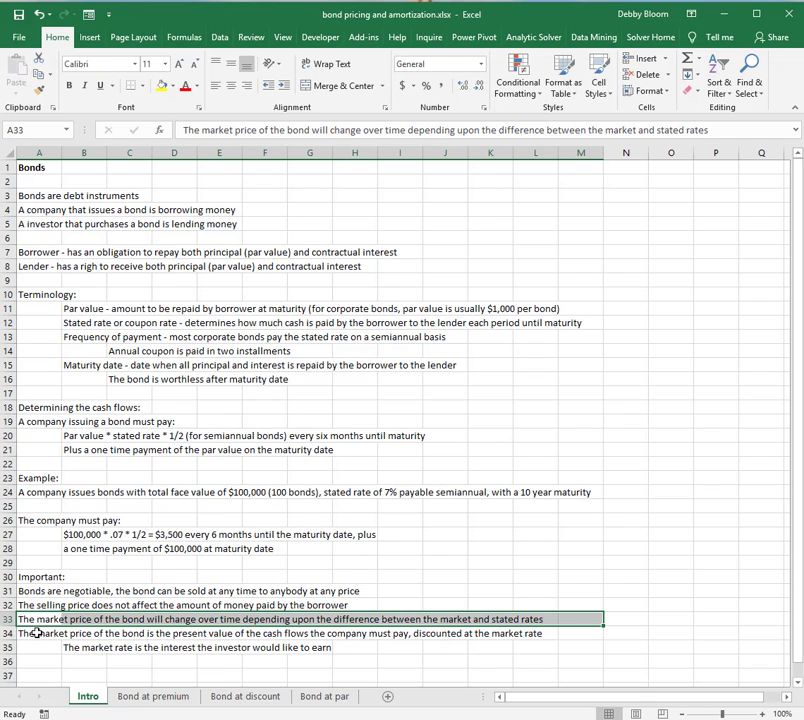
drag(35, 634, 548, 657)
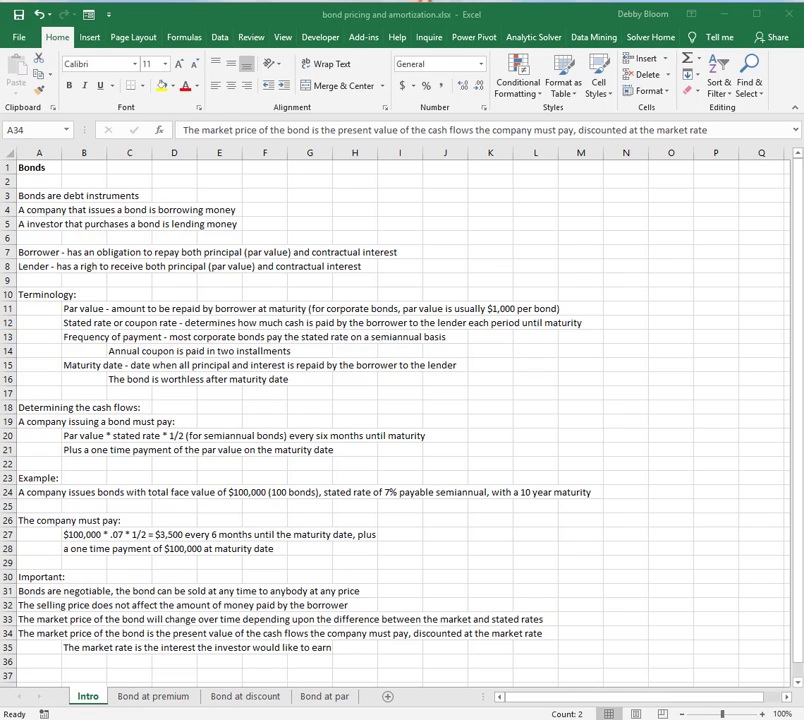
On the Bond at premium sheet, examine the face amount, stated rate, years to maturity and market rate, comparing the two rates.
click(173, 700)
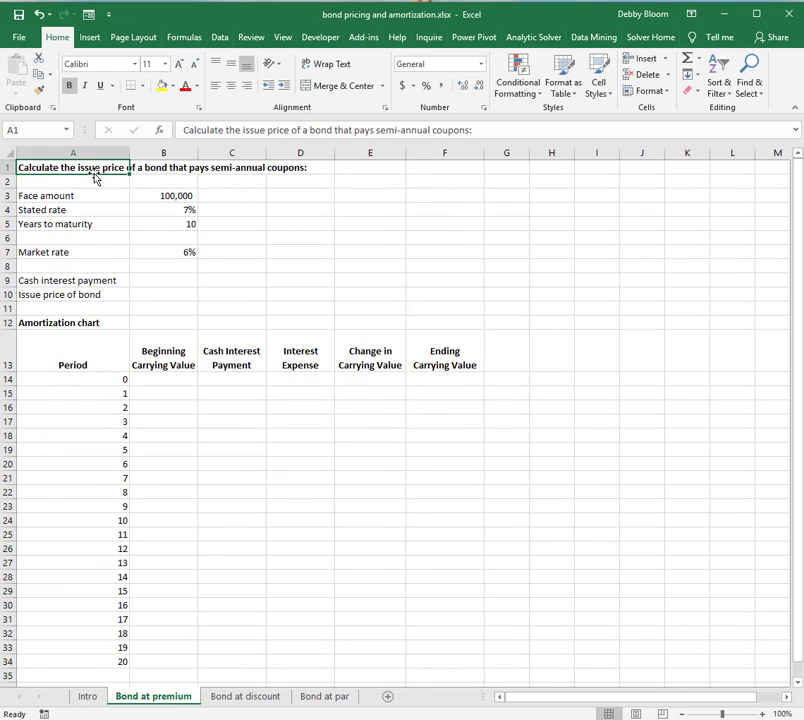
drag(74, 168, 311, 164)
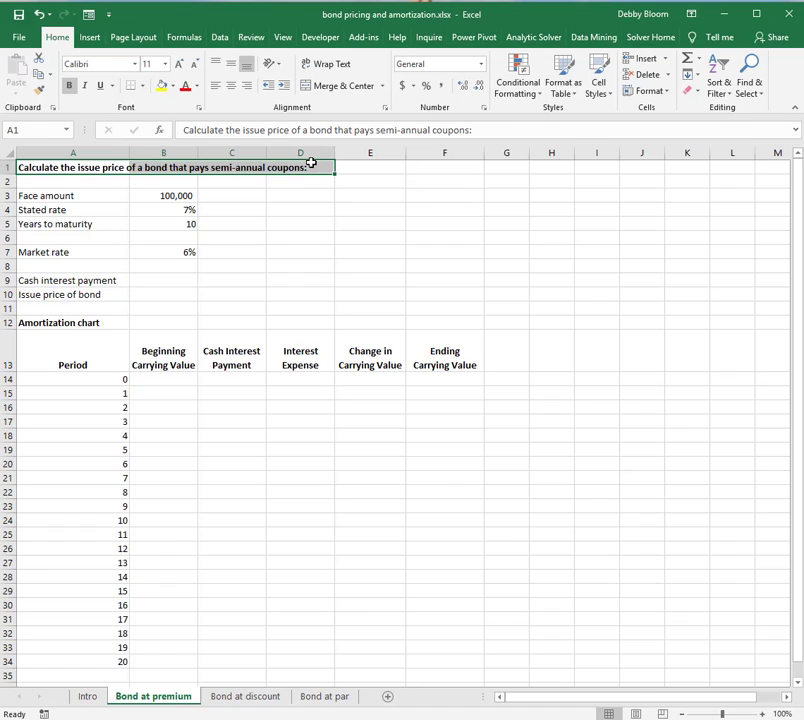
drag(63, 197, 180, 194)
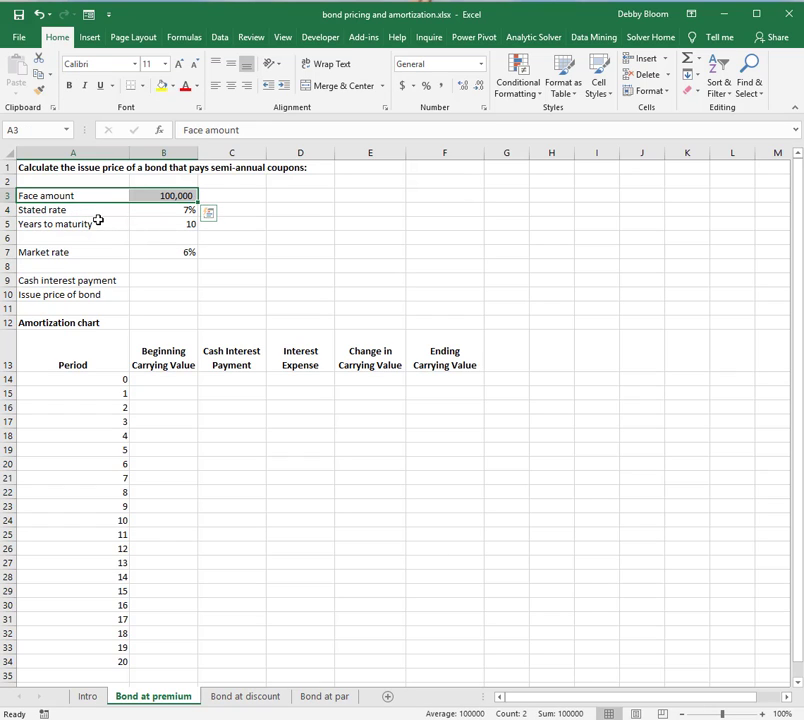
drag(93, 213, 194, 210)
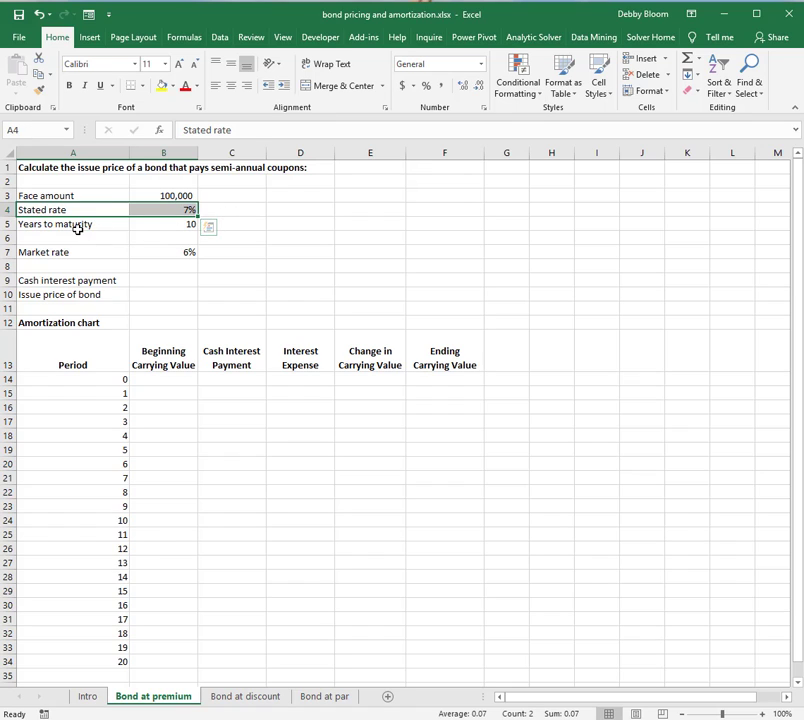
drag(80, 227, 172, 232)
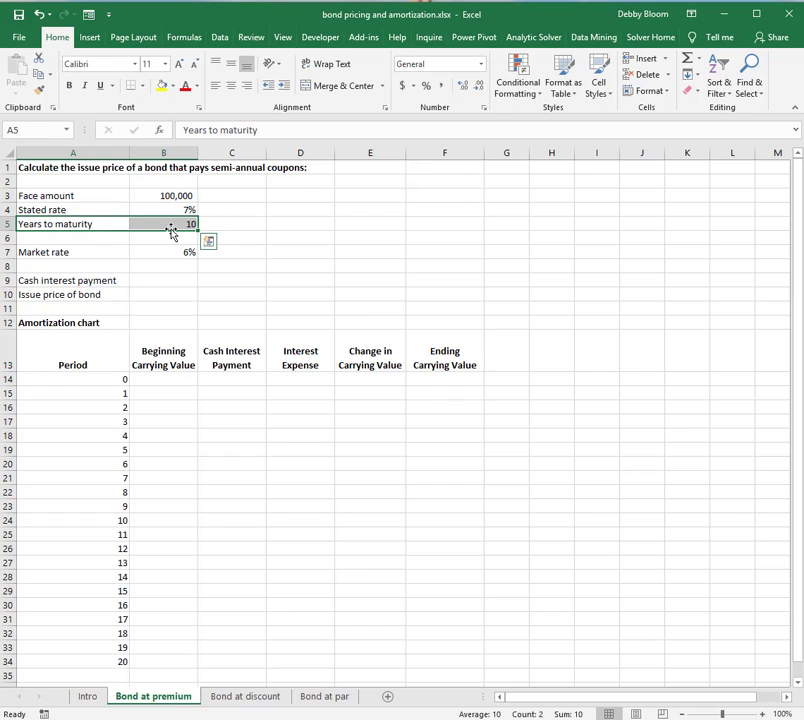
drag(75, 254, 185, 252)
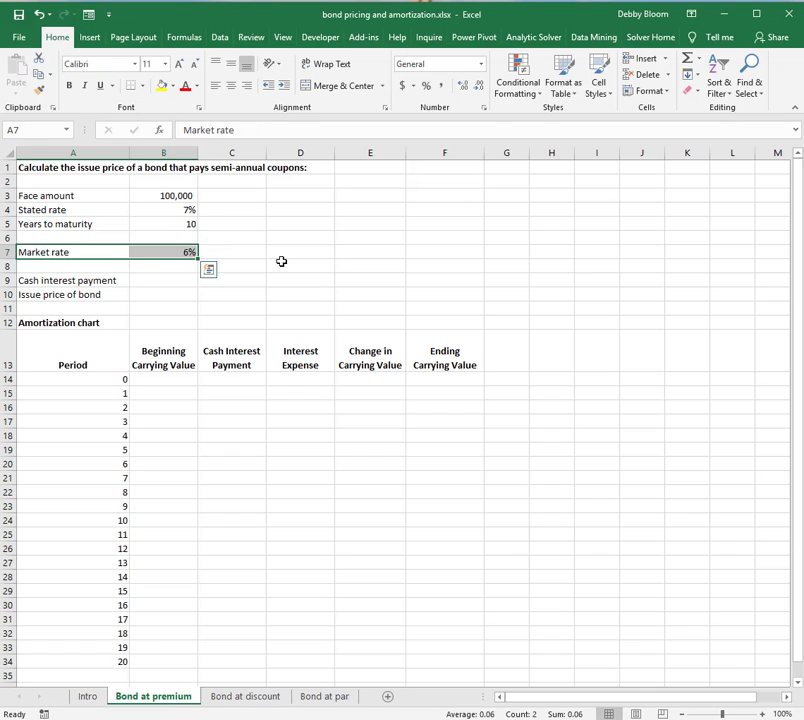
click(171, 252)
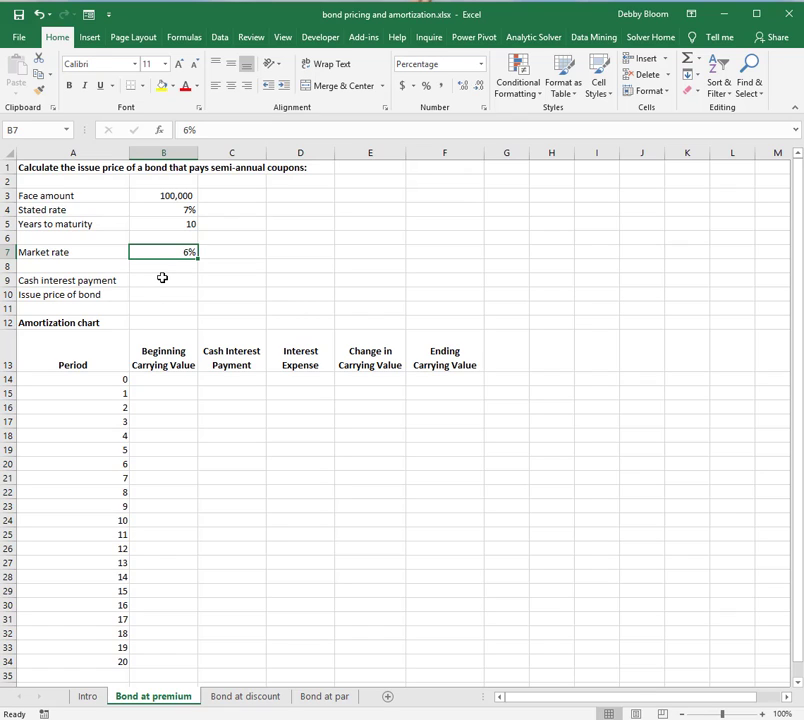
click(155, 213)
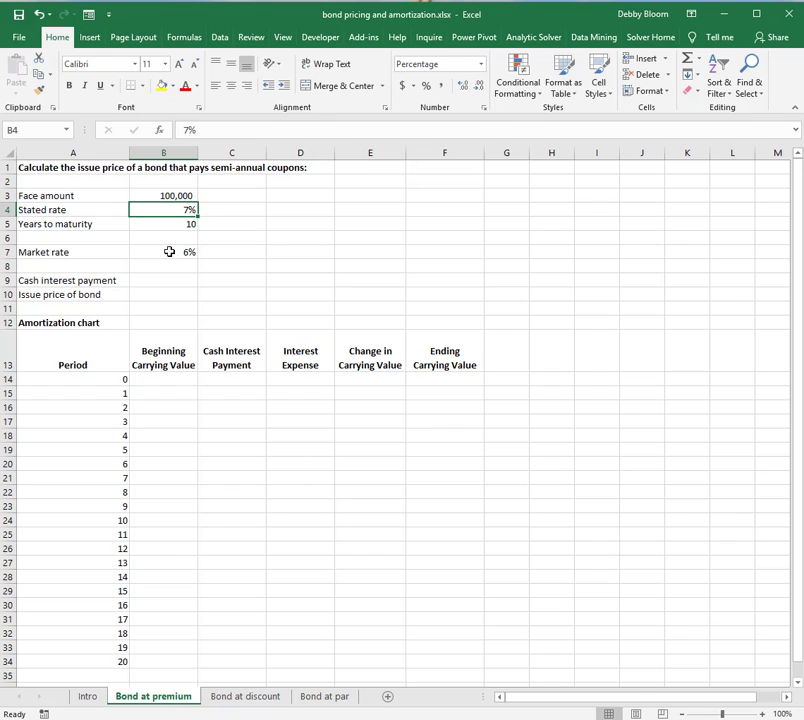
click(168, 250)
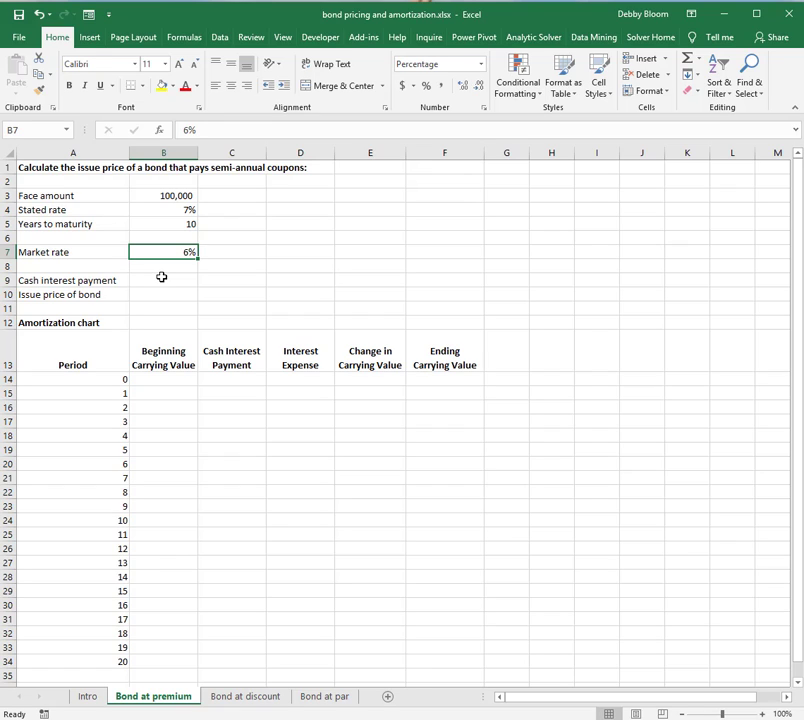
Calculate the semiannual cash interest payment in B9 as face amount times stated rate divided by two, =B3*B4/2.
click(161, 277)
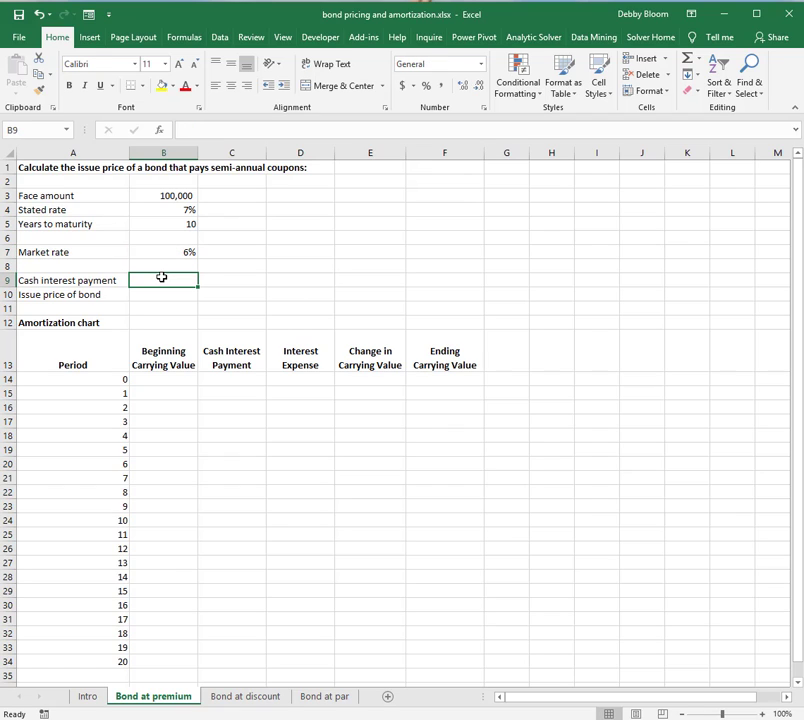
text(=)
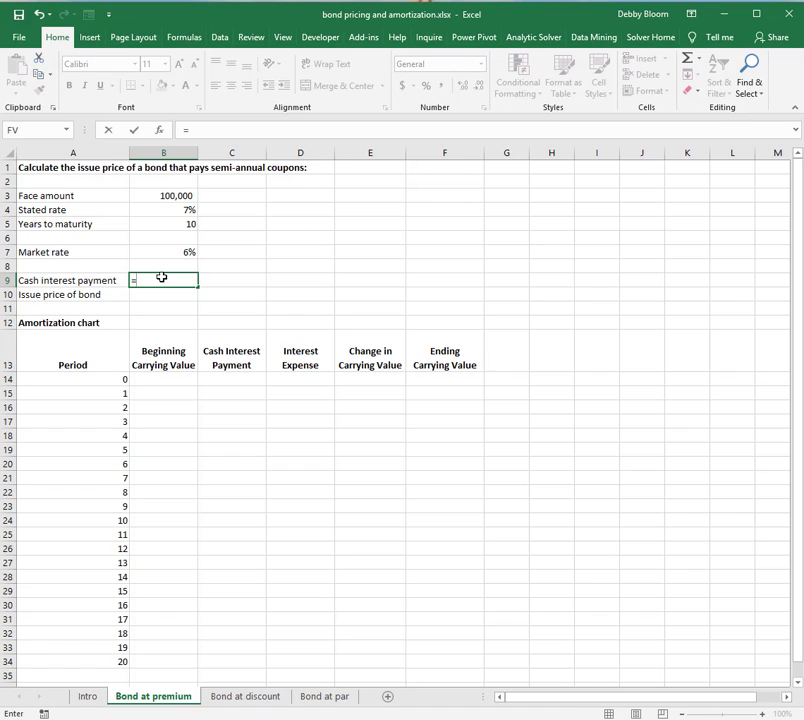
click(161, 194)
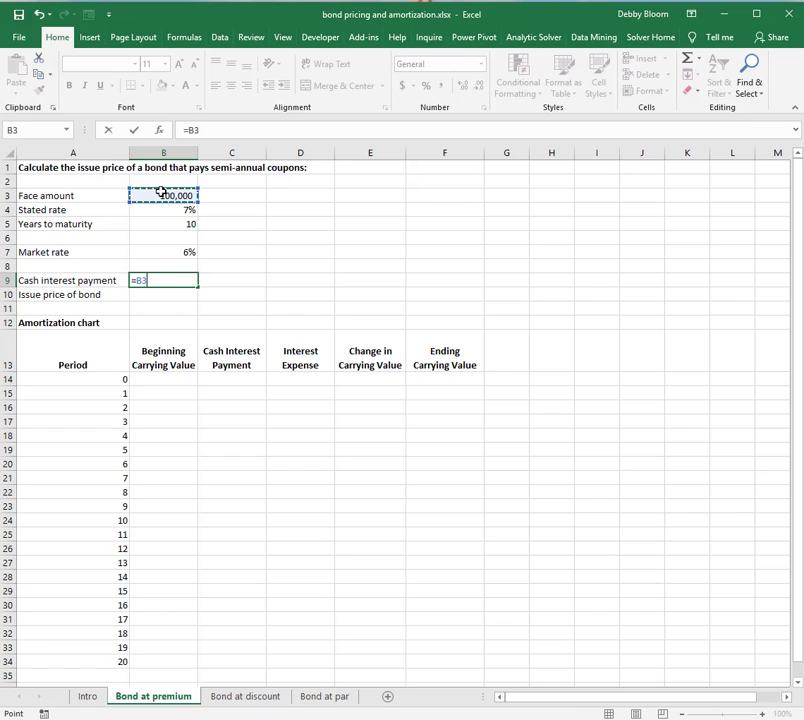
text(*)
click(176, 209)
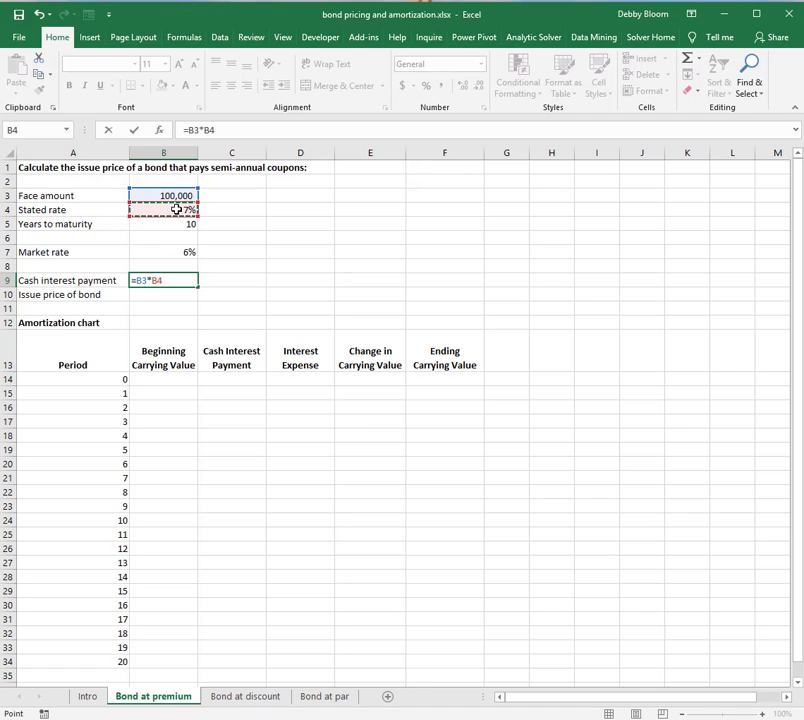
text(/)
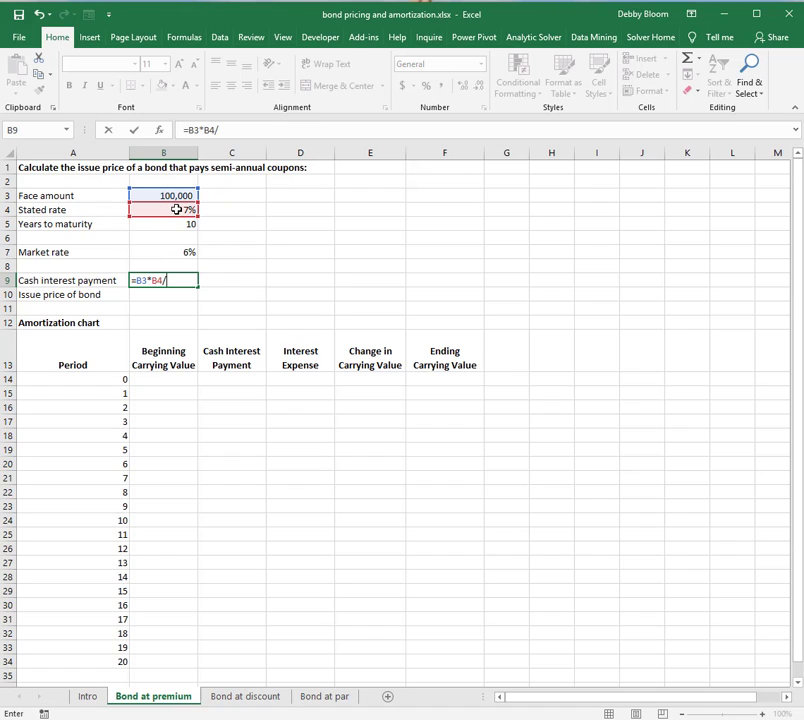
text(2)
key(Return)
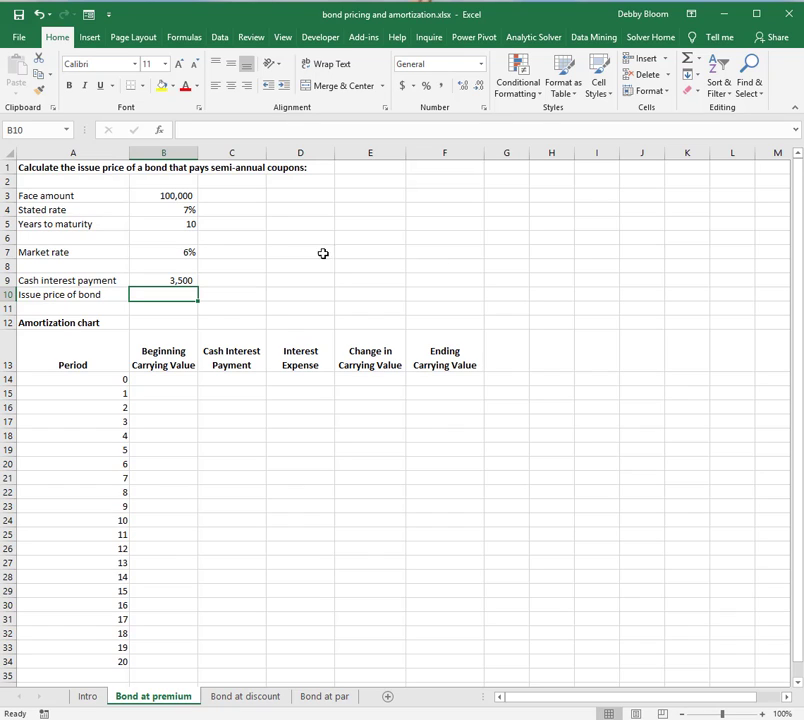
Review the cash interest payment against the years to maturity, face amount, market rate and stated rate.
click(182, 280)
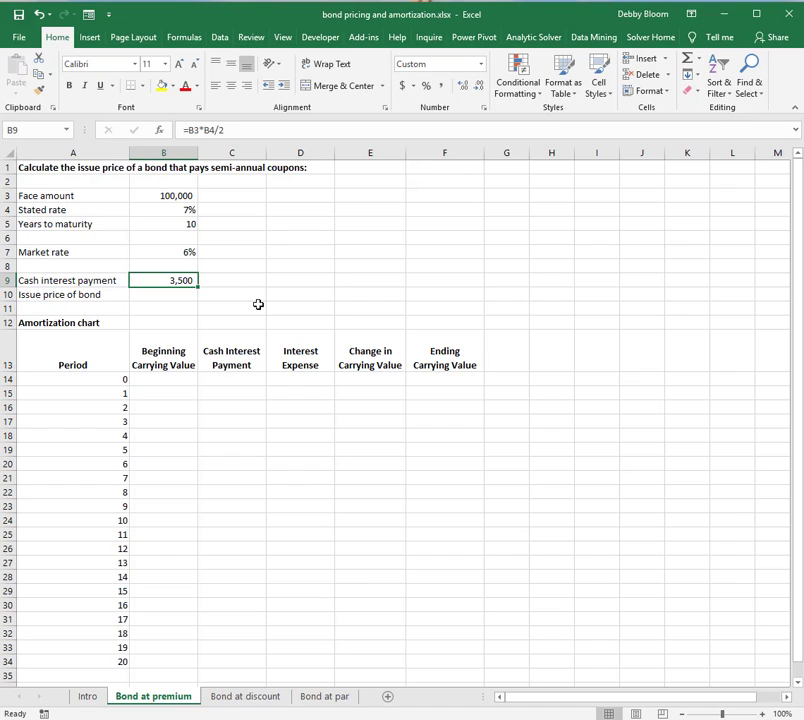
click(172, 226)
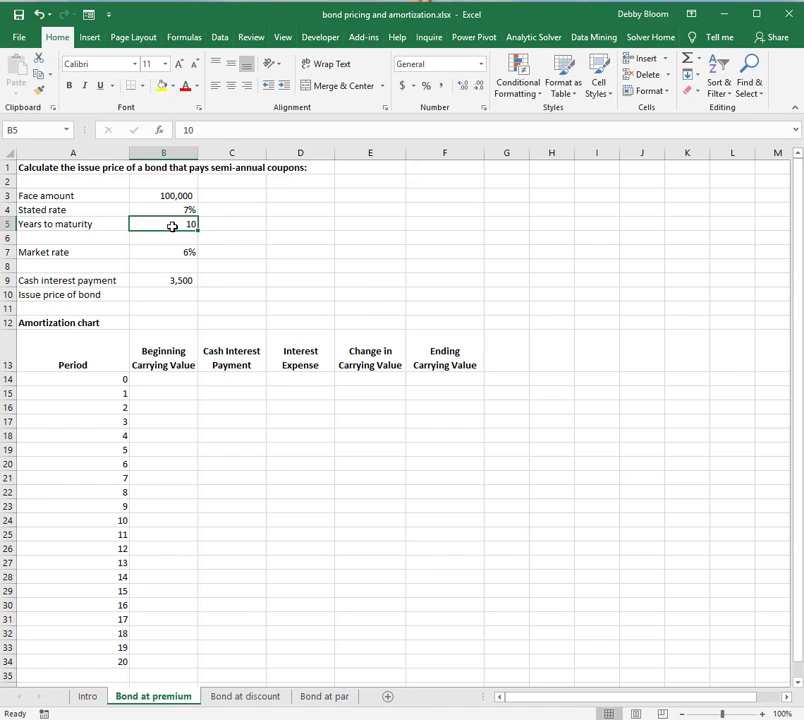
click(169, 194)
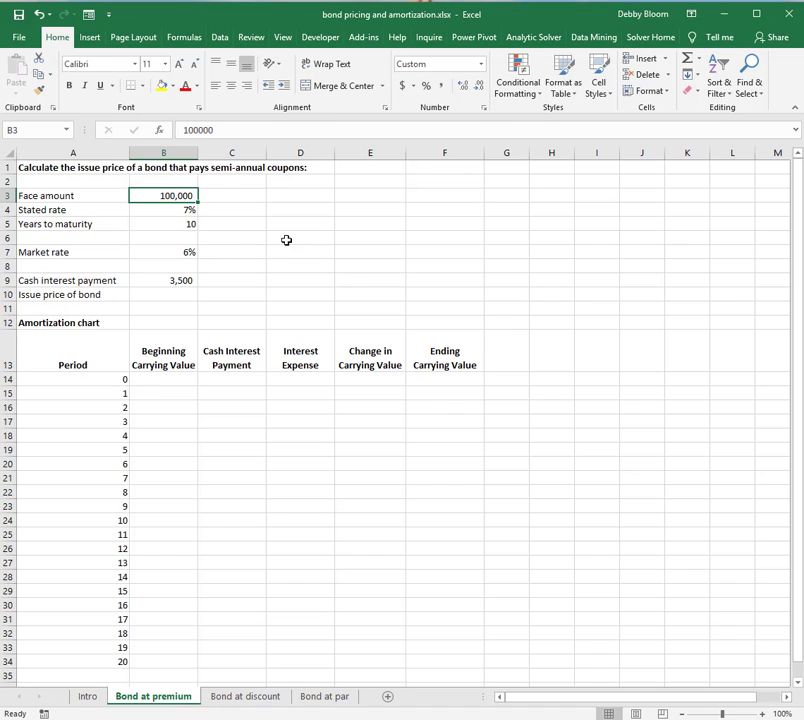
click(180, 221)
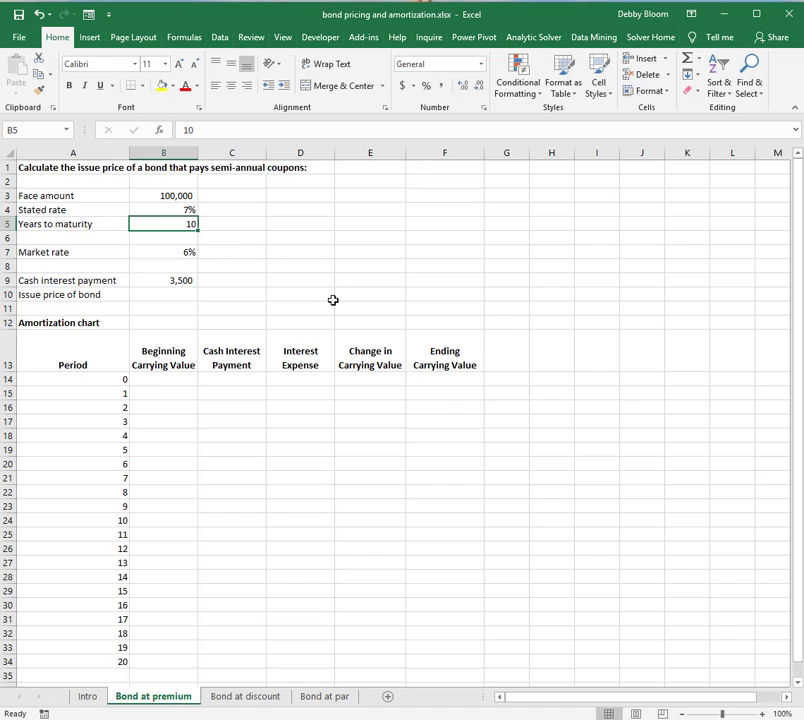
click(161, 250)
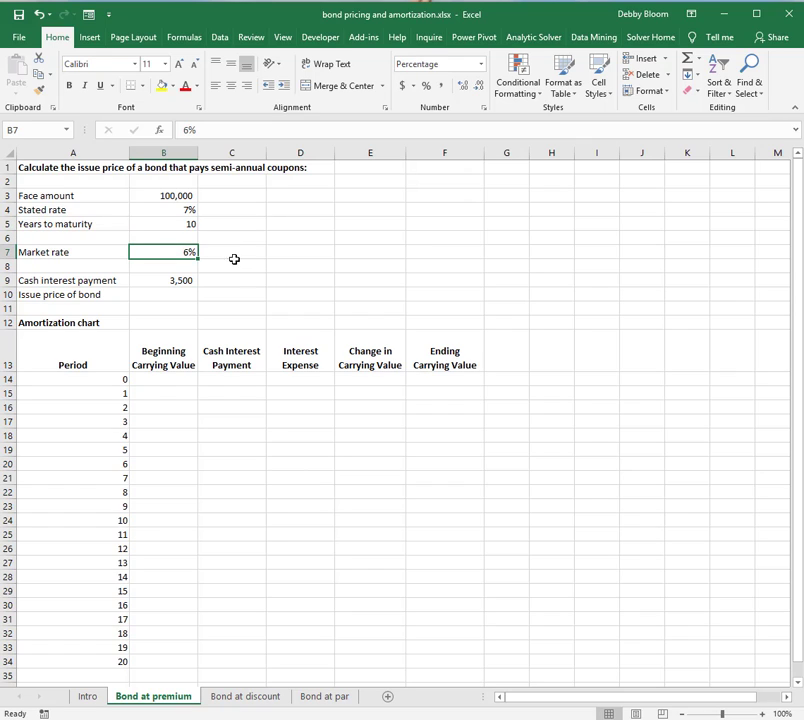
click(190, 211)
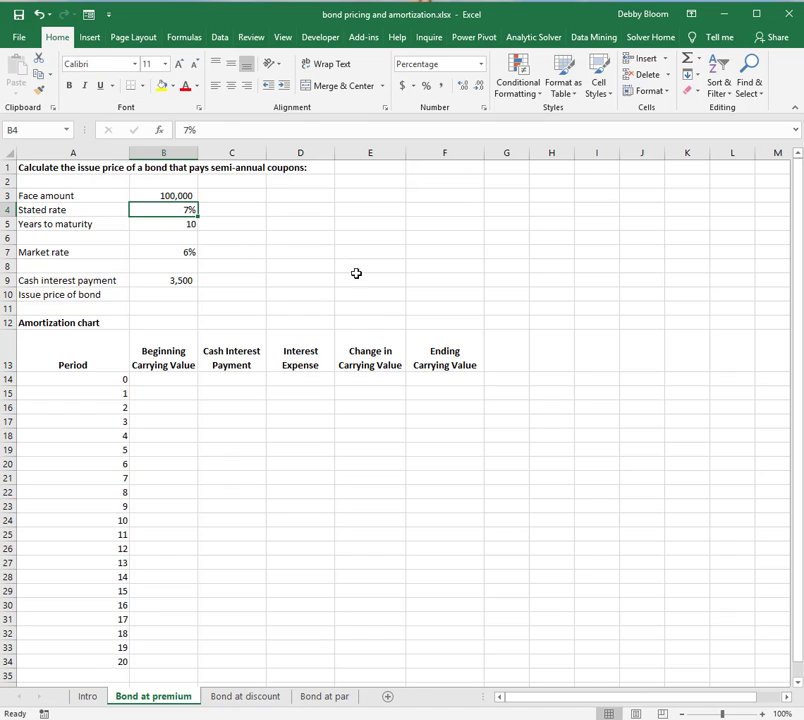
key(Down)
key(Down)
key(Down)
key(Down)
key(Down)
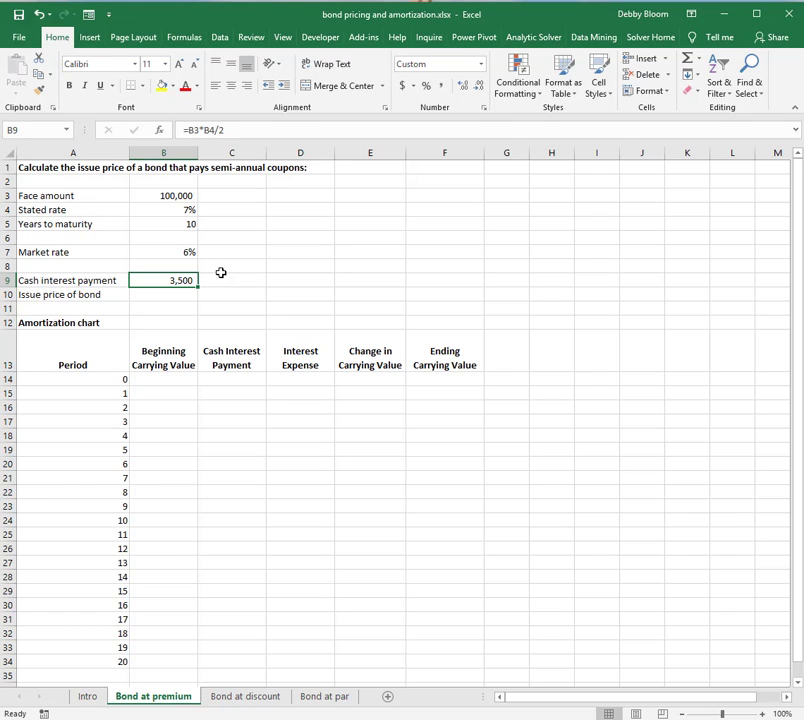
Insert the PV function in B10 for the issue price, with the semiannual market rate B7/2 as Rate.
click(166, 296)
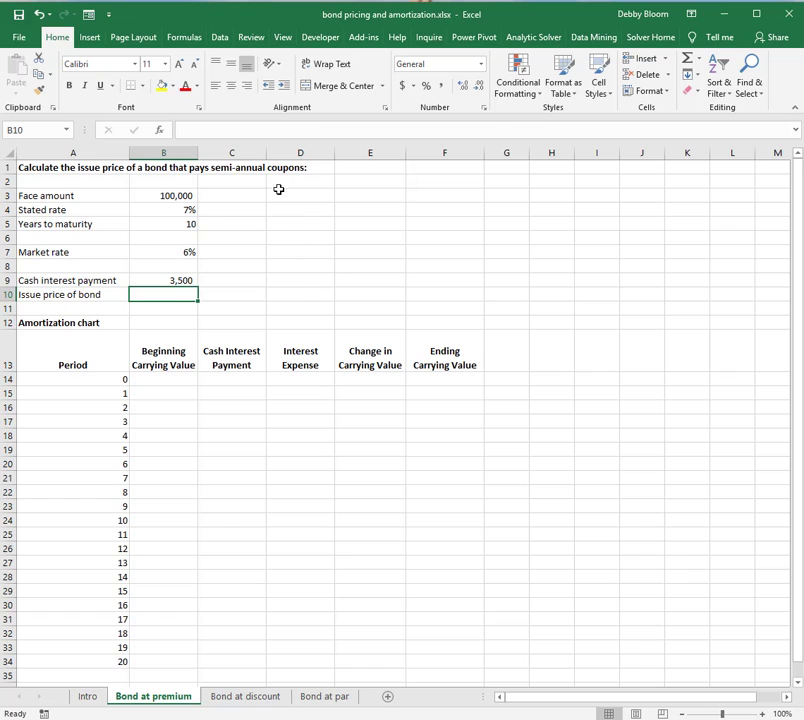
click(184, 37)
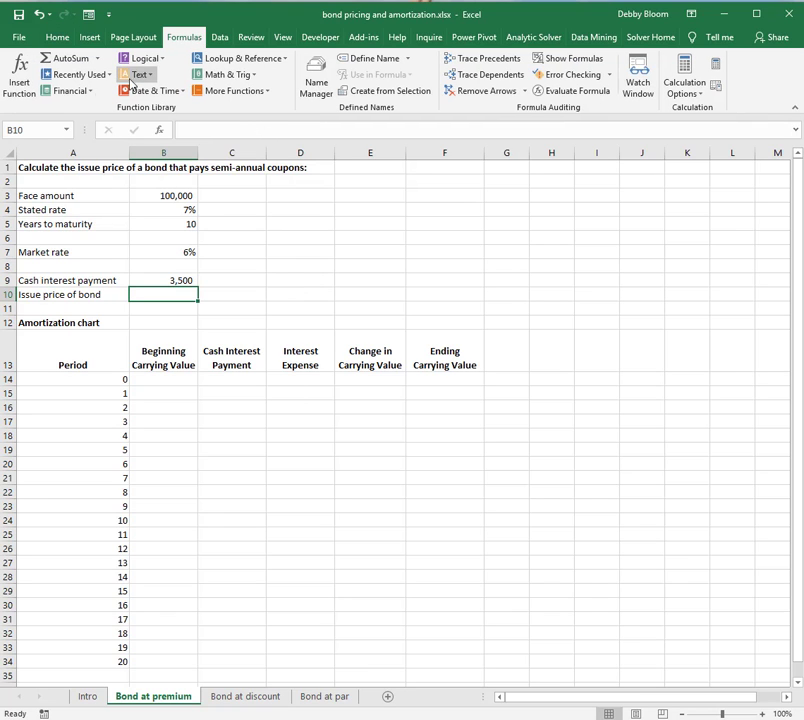
click(89, 90)
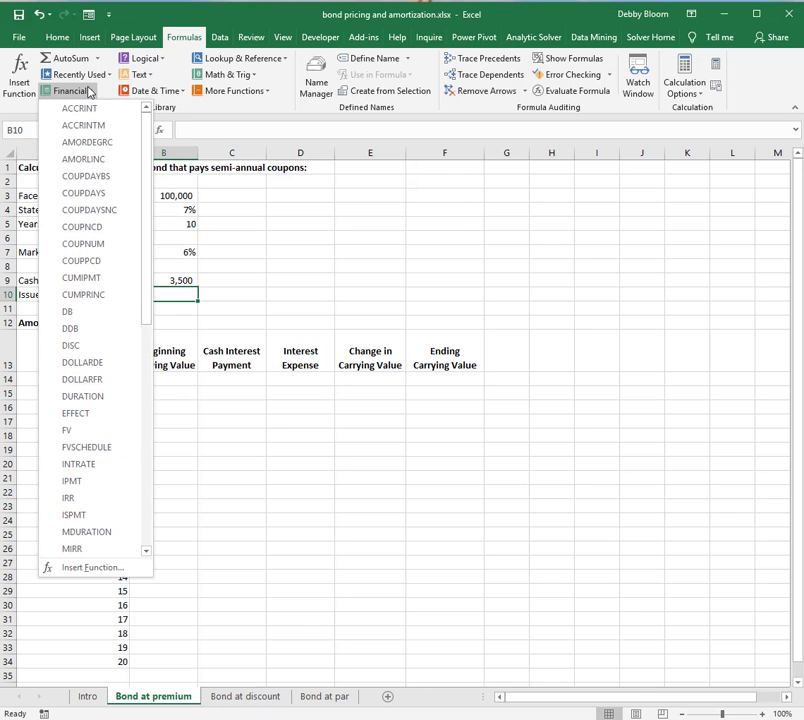
drag(146, 157, 156, 341)
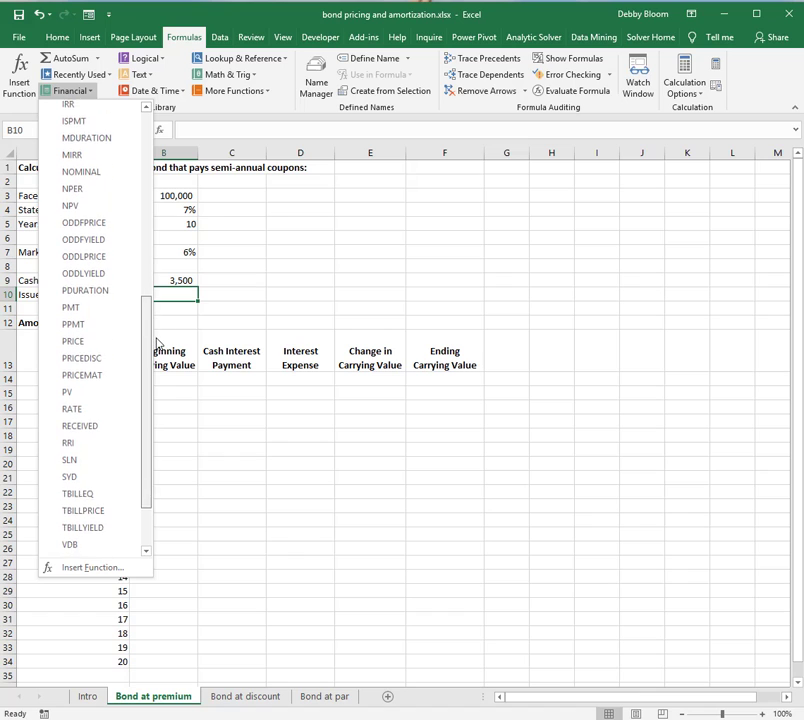
click(84, 389)
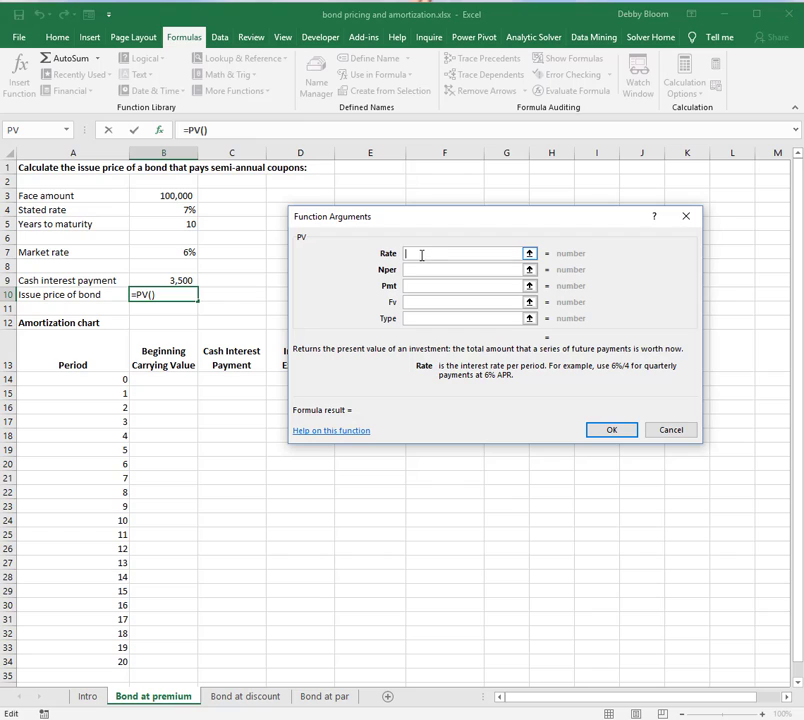
click(163, 251)
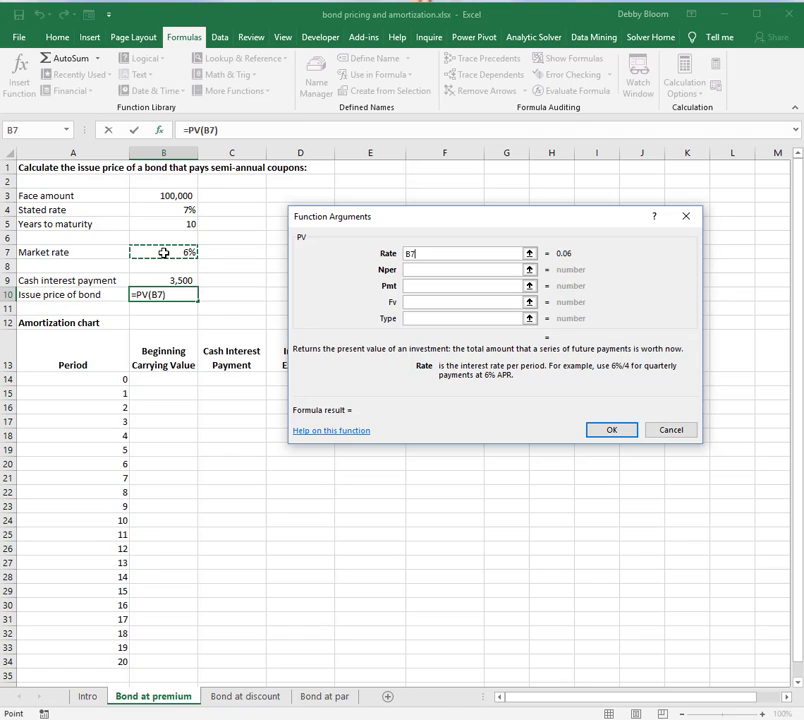
text(/)
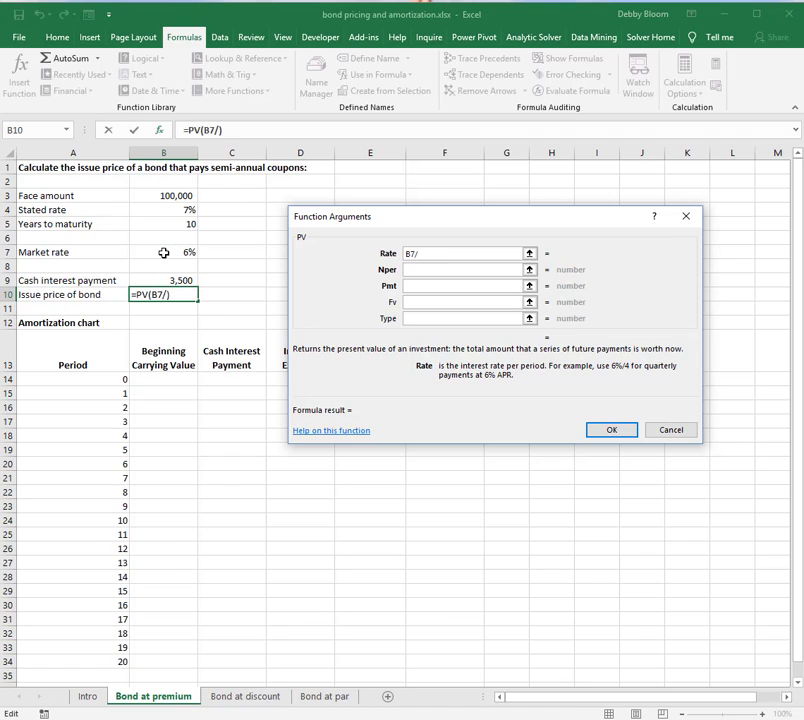
text(2)
Set the PV function's Nper to B5*2 and its Pmt to the negative cash interest payment, -B9.
click(411, 268)
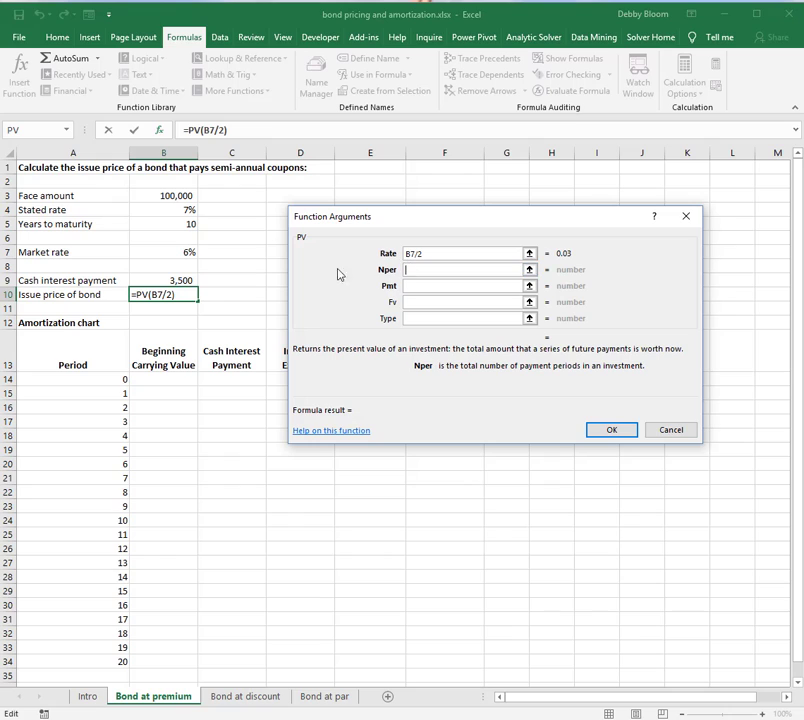
click(171, 225)
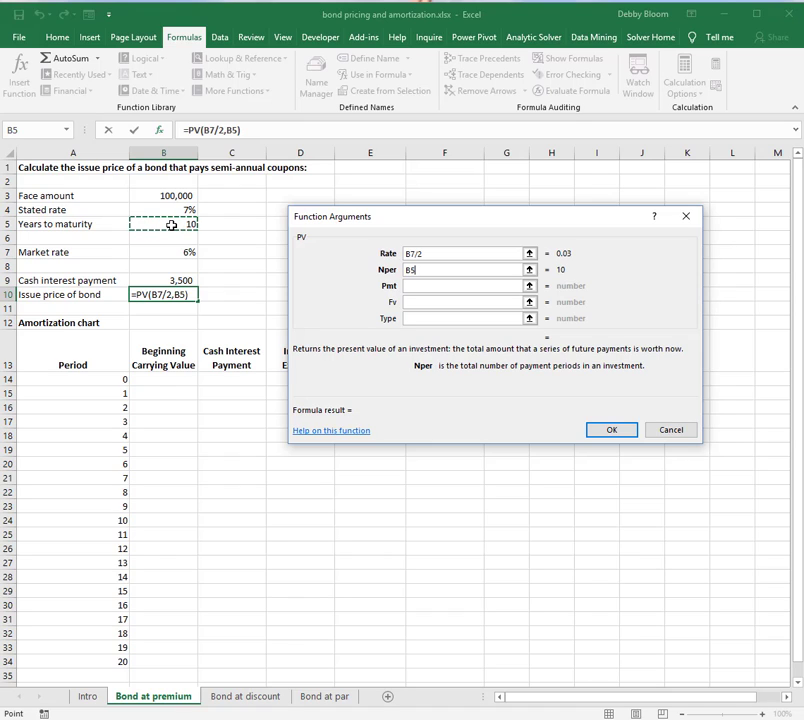
text(*)
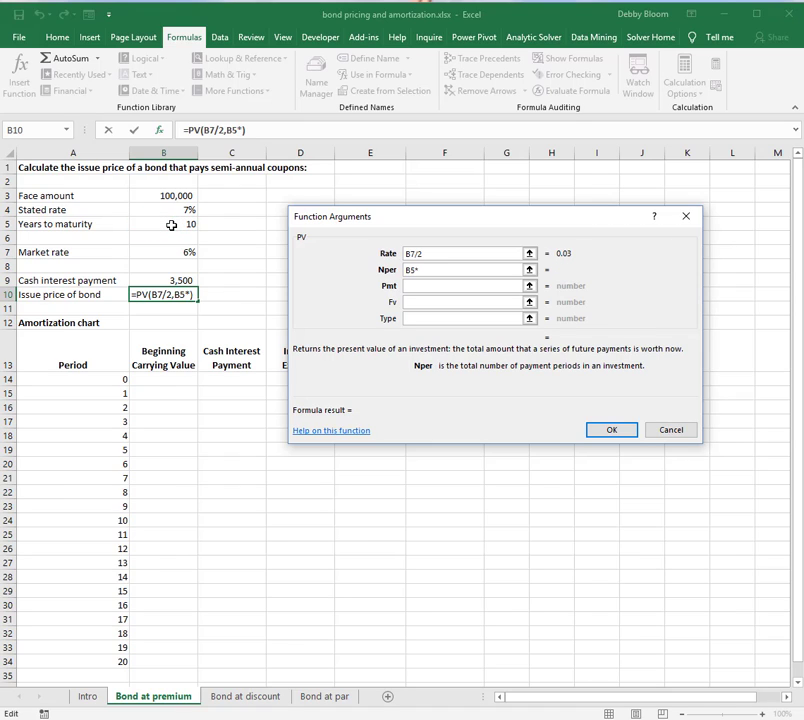
text(2)
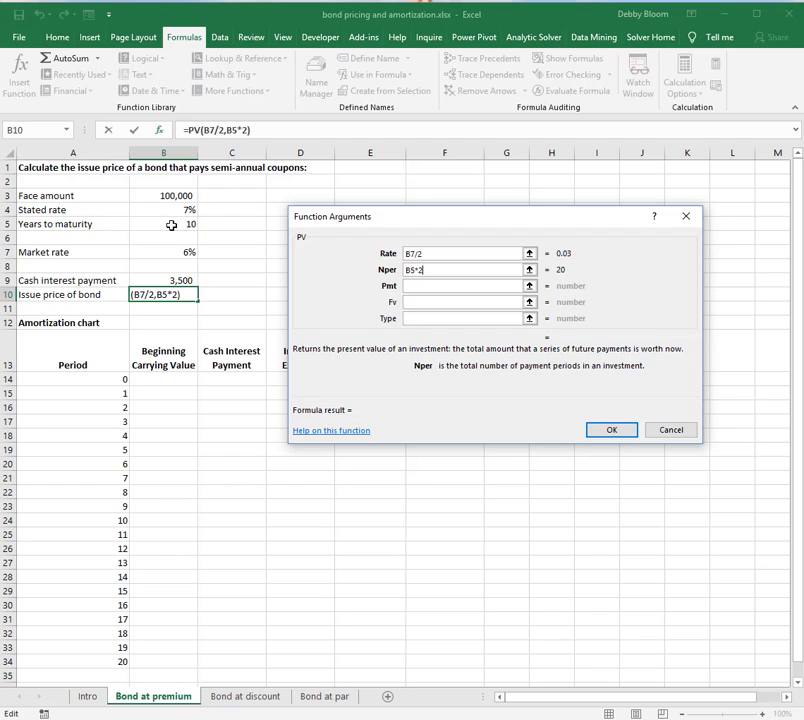
click(423, 288)
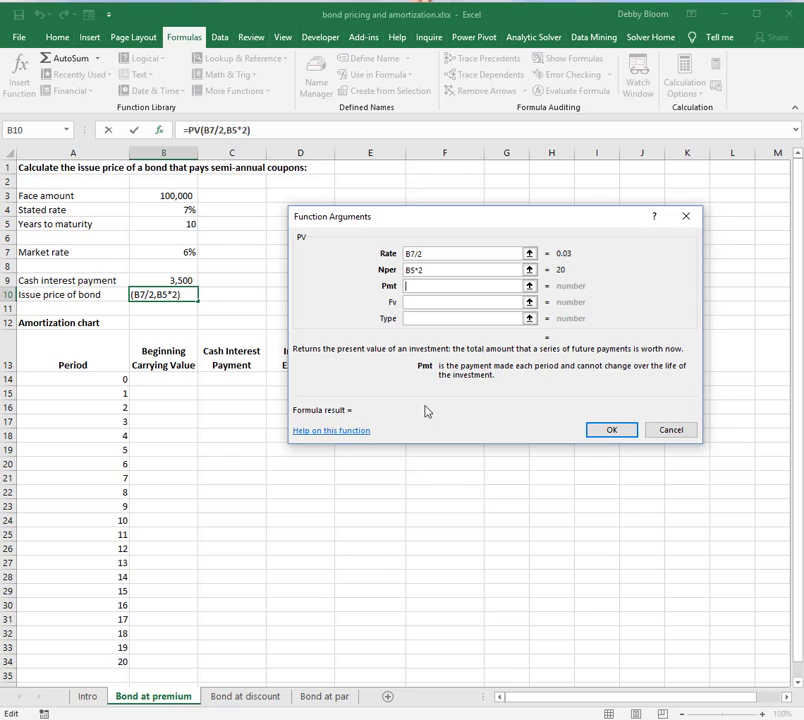
text(-)
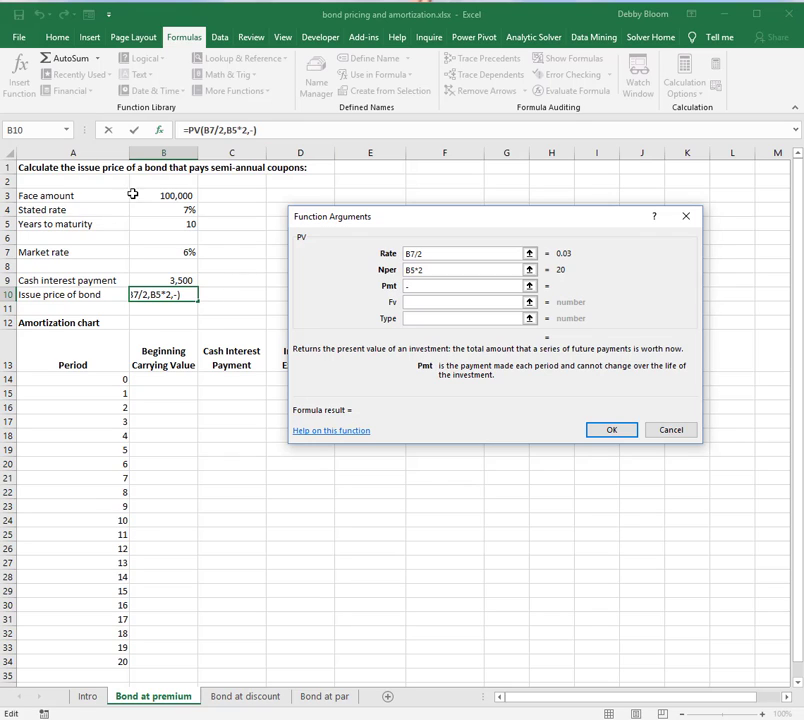
click(155, 280)
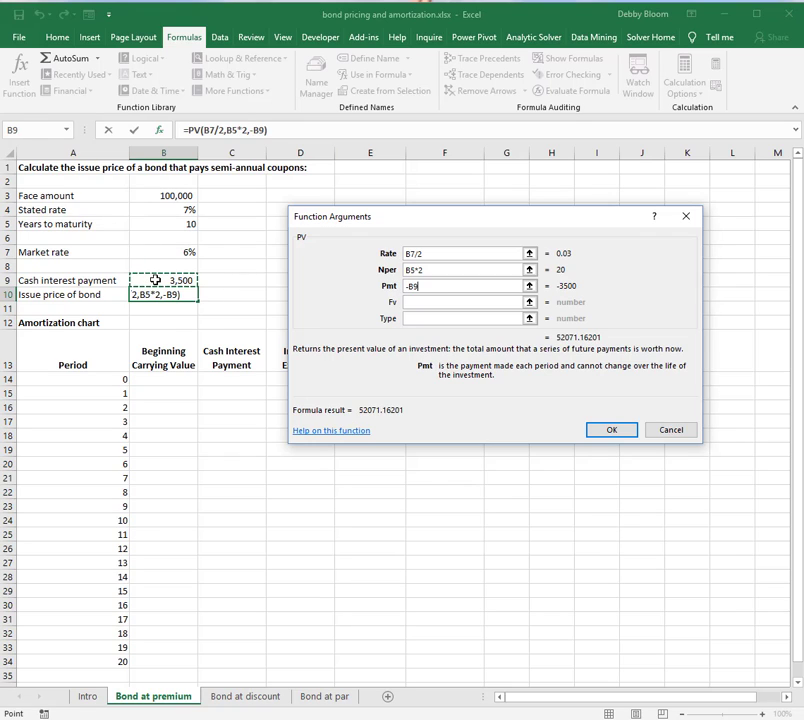
Set the PV function's Fv to the negative face amount, -B3, and complete the issue price formula.
click(438, 302)
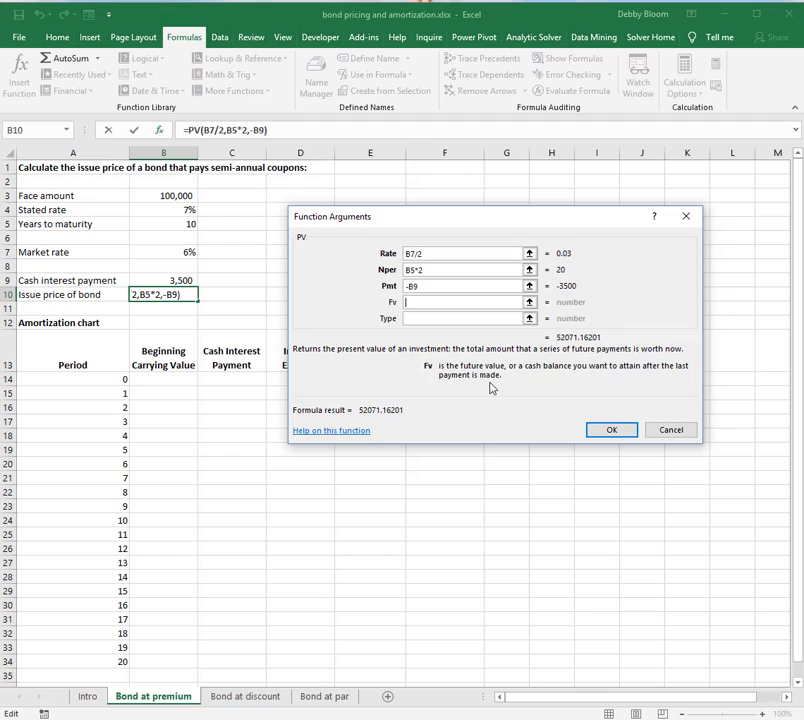
text(-)
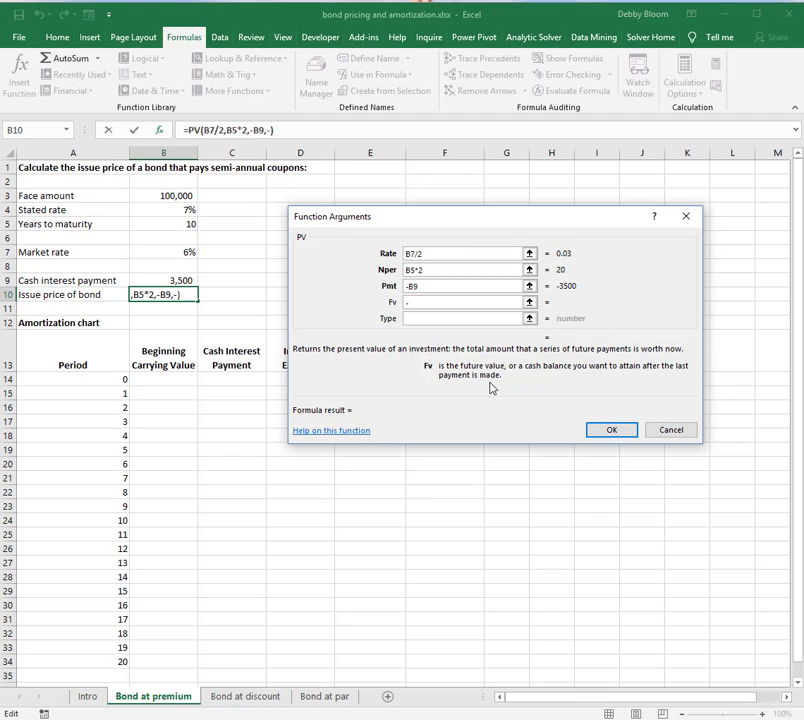
click(159, 193)
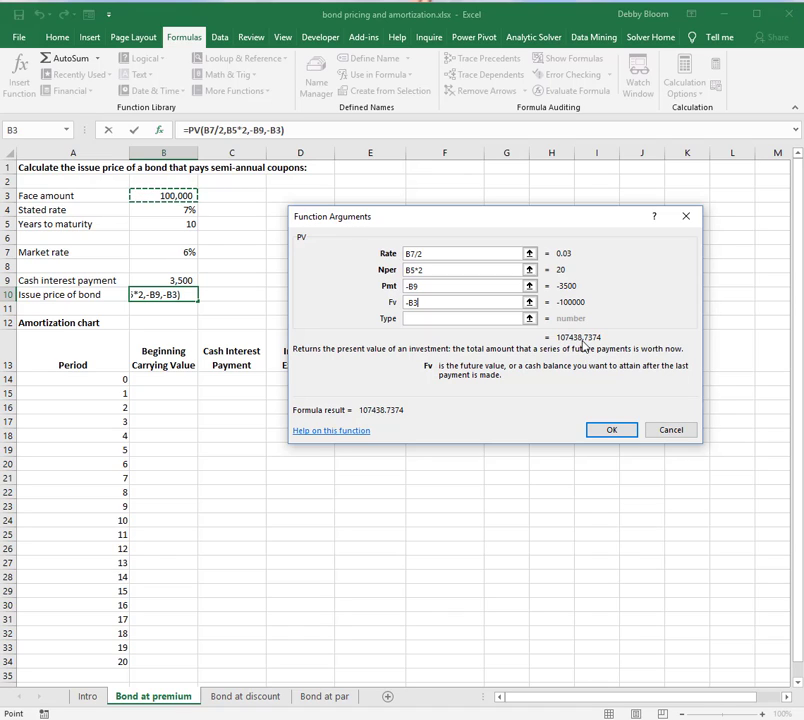
click(612, 431)
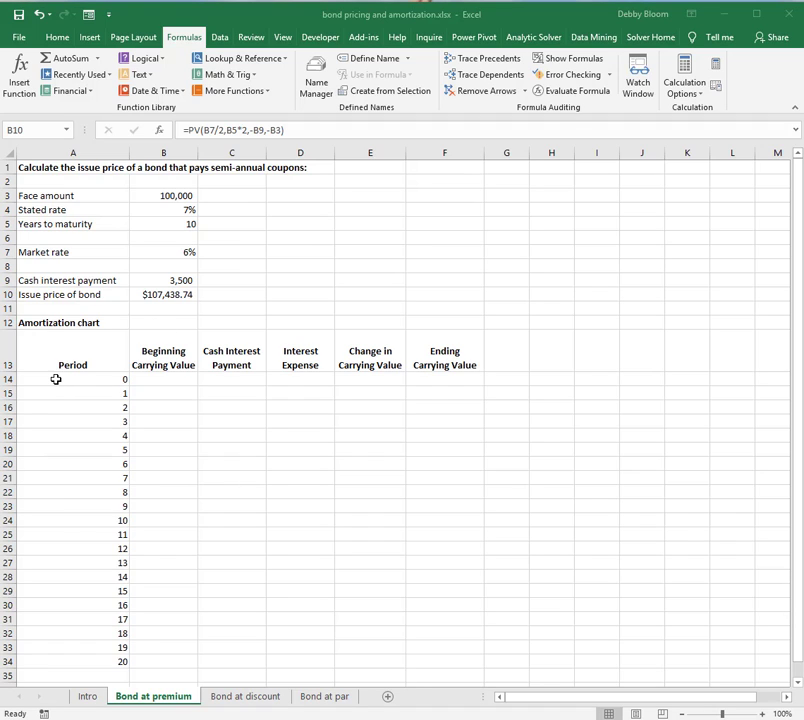
Link the period 0 ending carrying value in F14 to the bond's issue price with =B10.
click(58, 378)
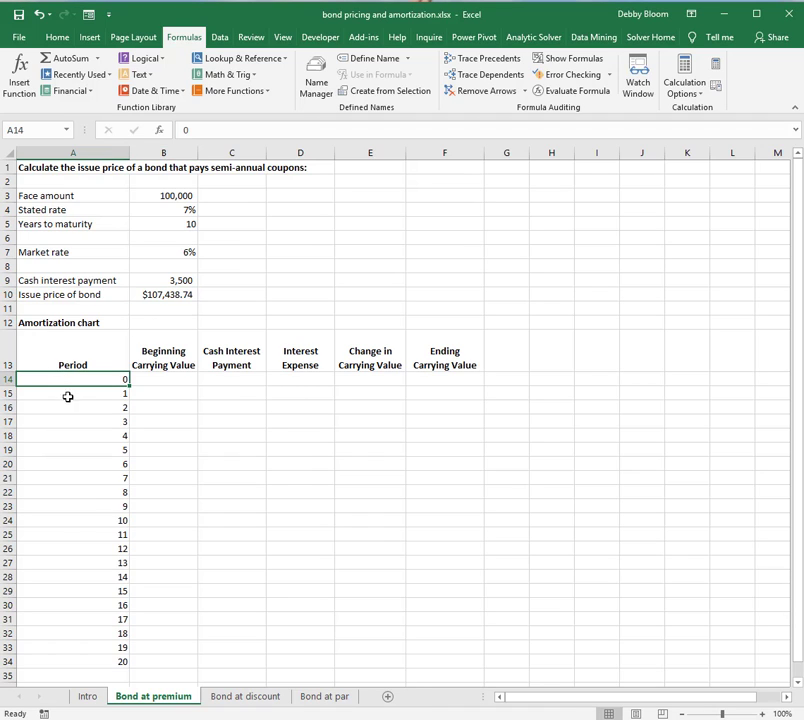
click(158, 395)
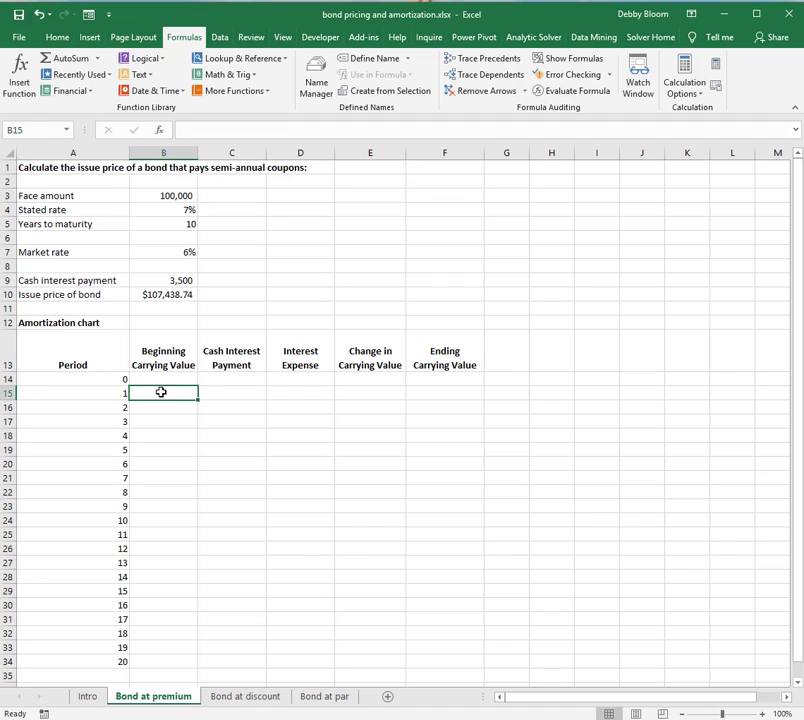
drag(160, 392, 466, 393)
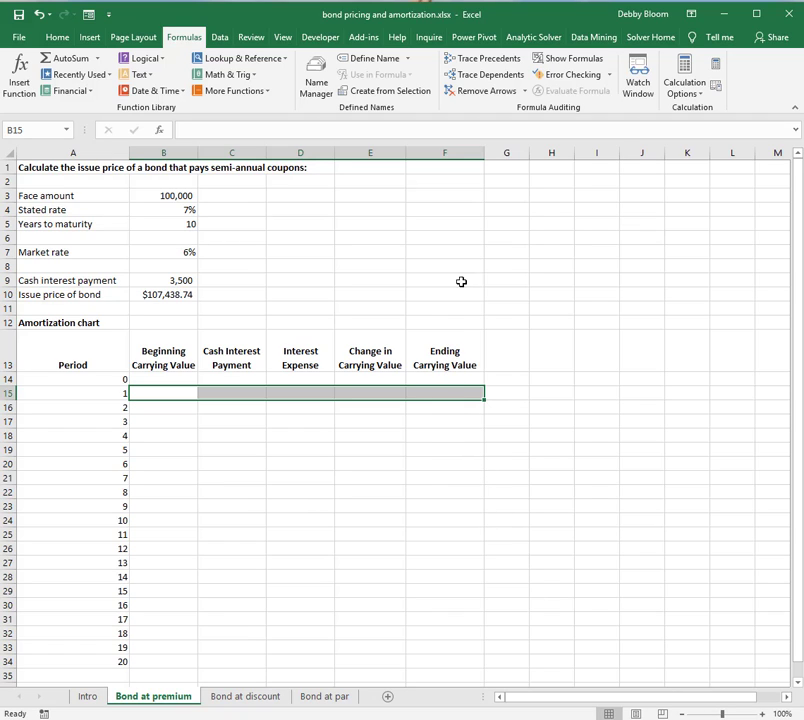
click(453, 378)
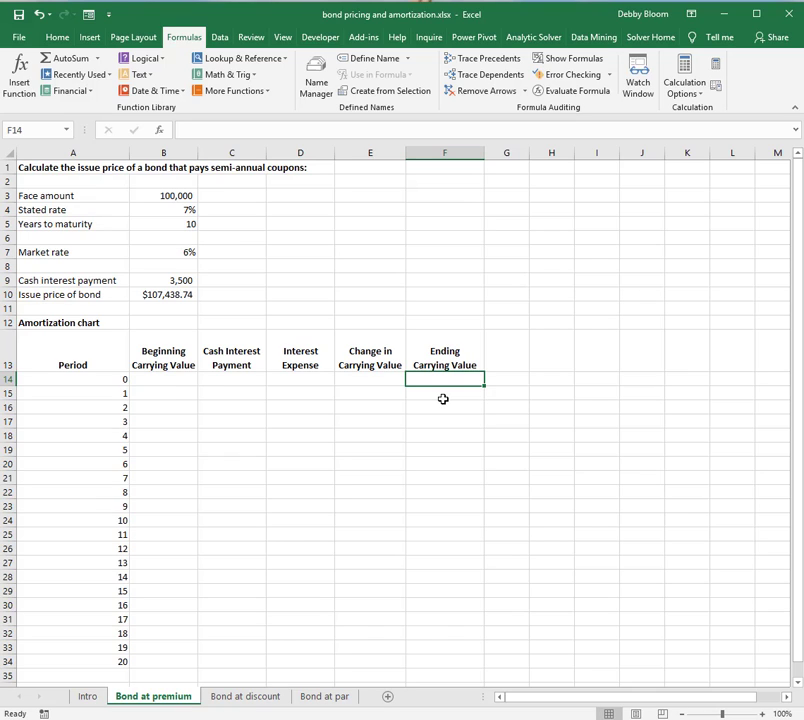
text(=)
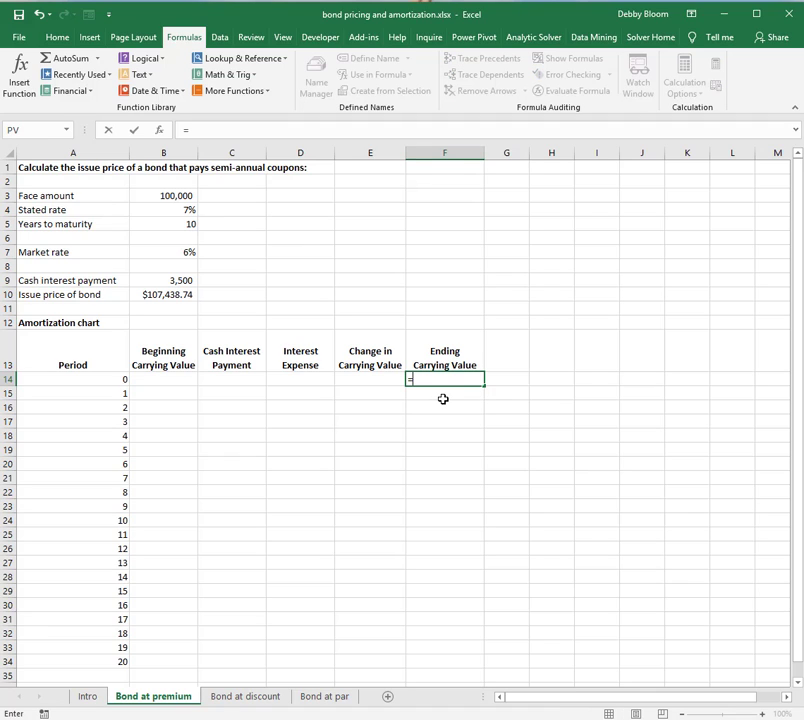
click(186, 292)
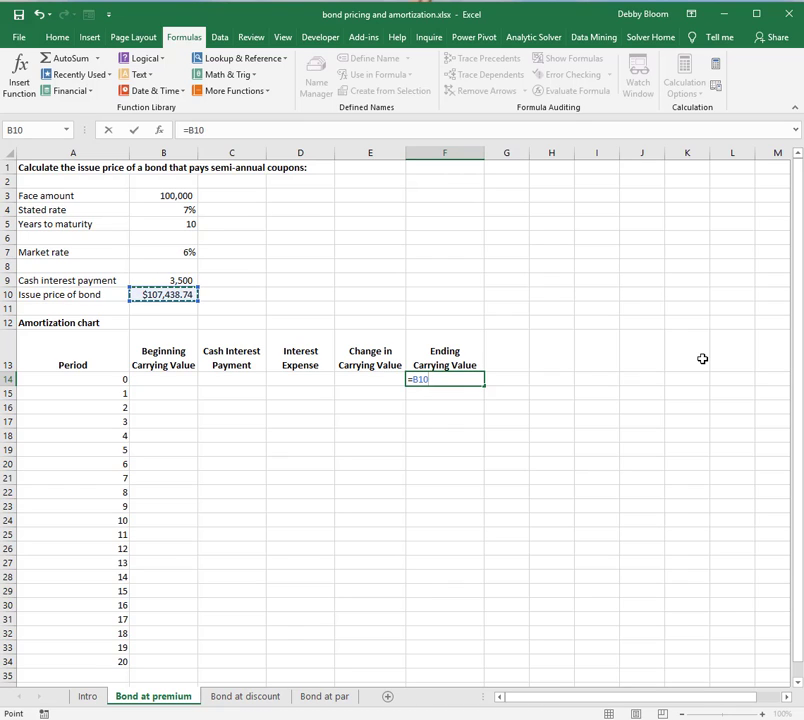
key(Return)
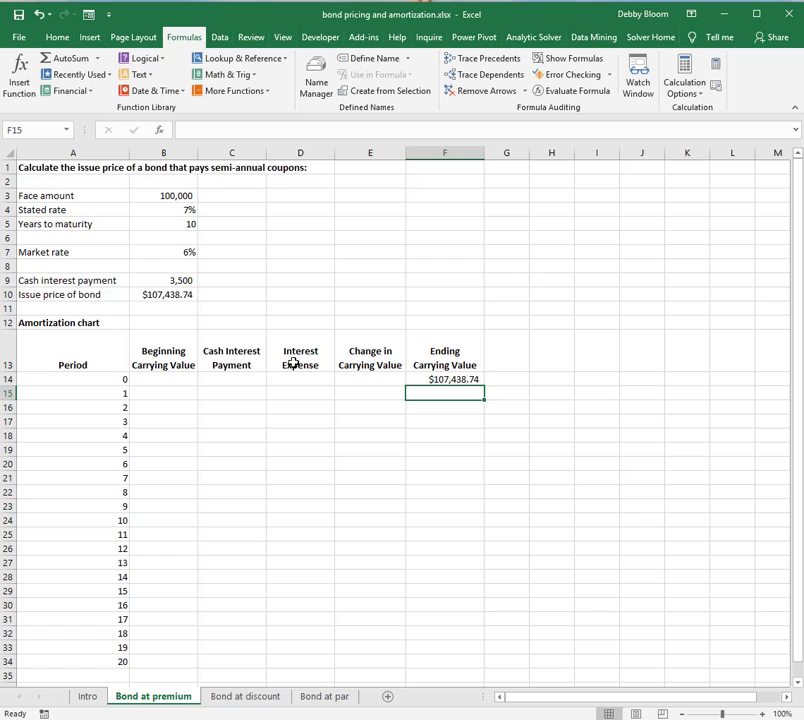
Link the period 1 beginning carrying value in B15 to the period 0 ending carrying value with =F14.
click(170, 396)
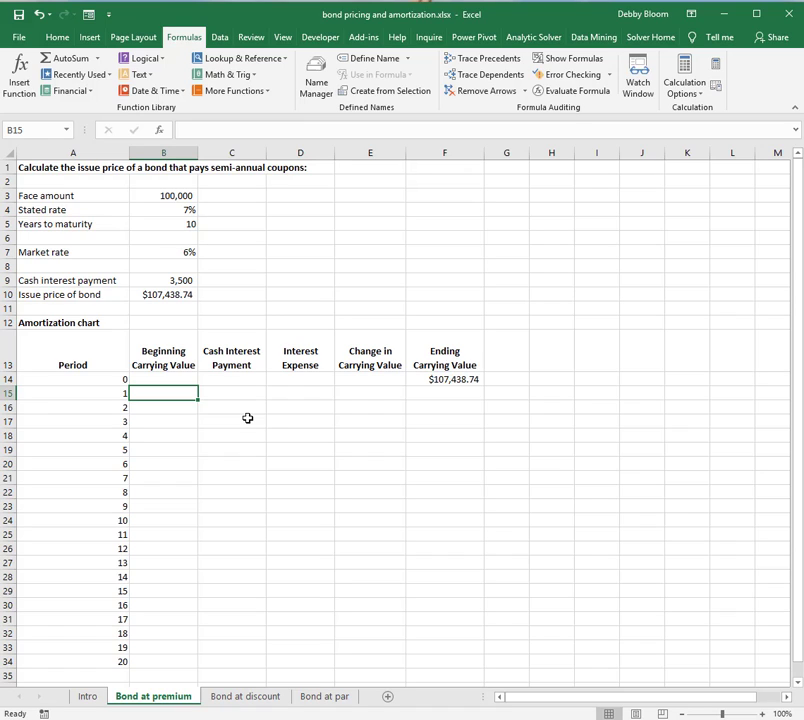
text(=)
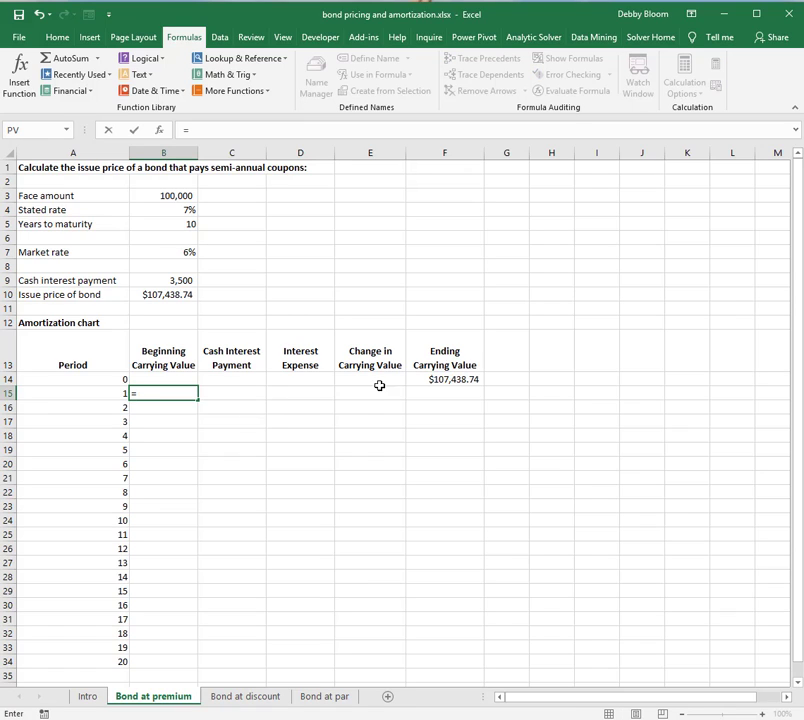
click(432, 382)
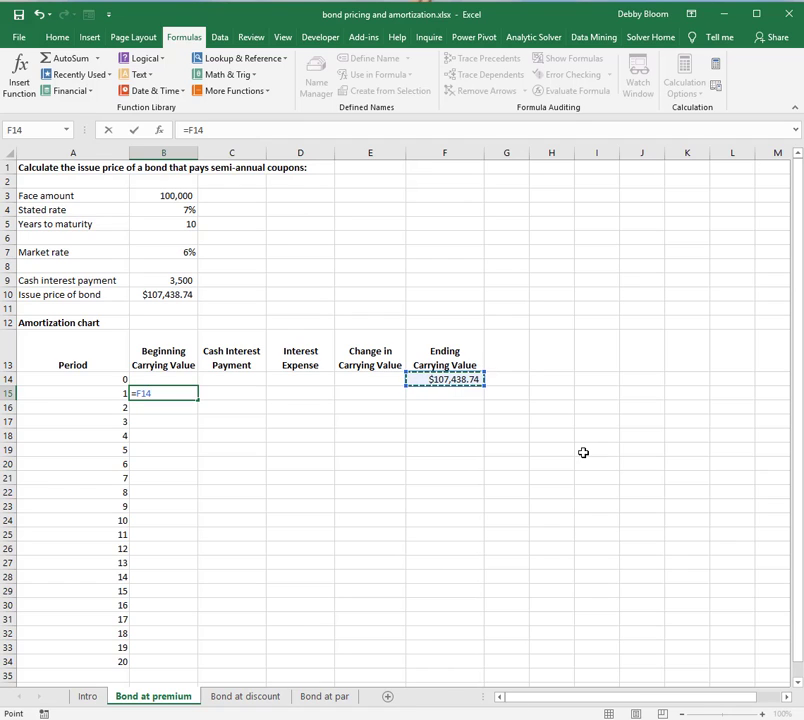
key(Return)
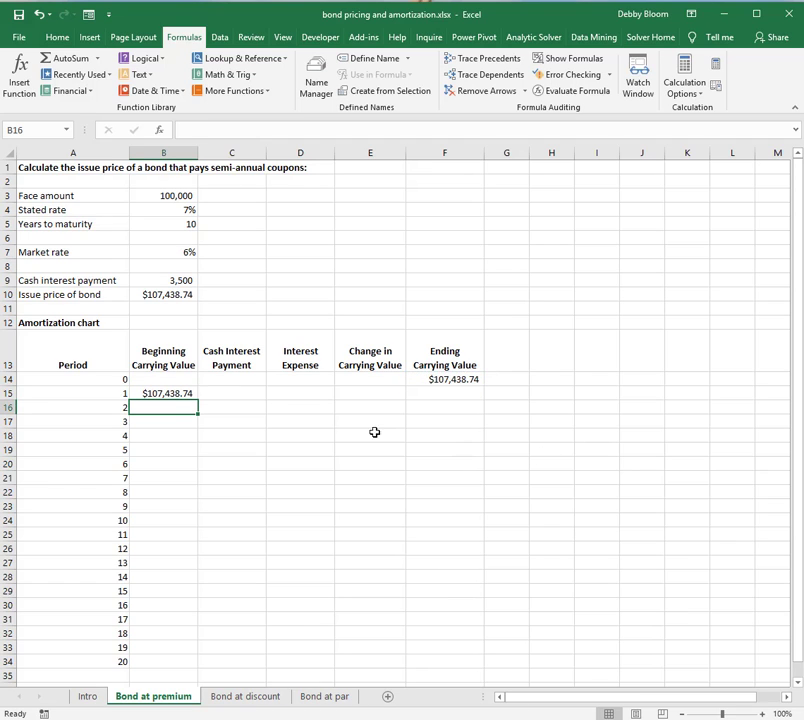
Set the period 1 cash interest payment in C15 to an absolute reference to the calculated payment, =$B$9.
click(250, 390)
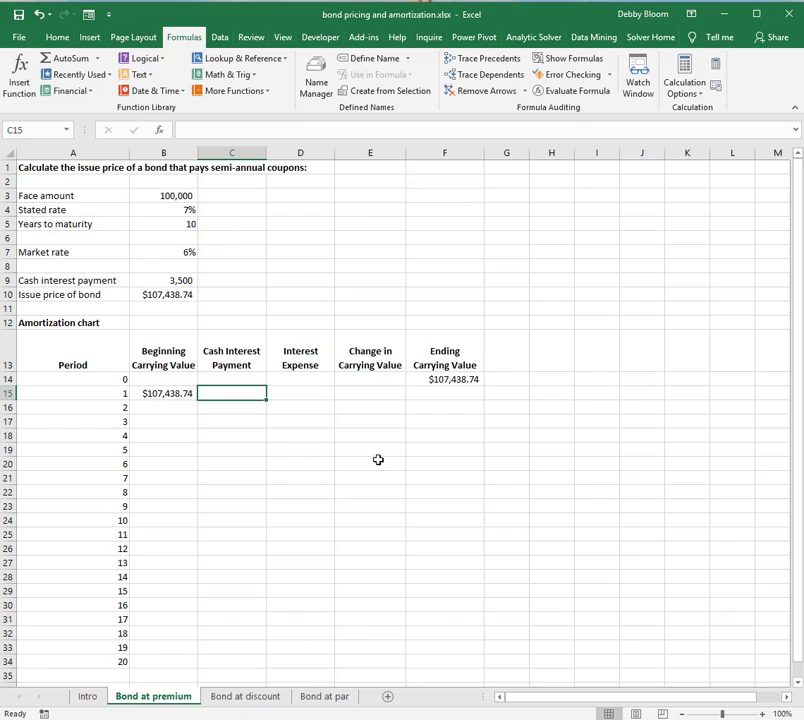
text(=)
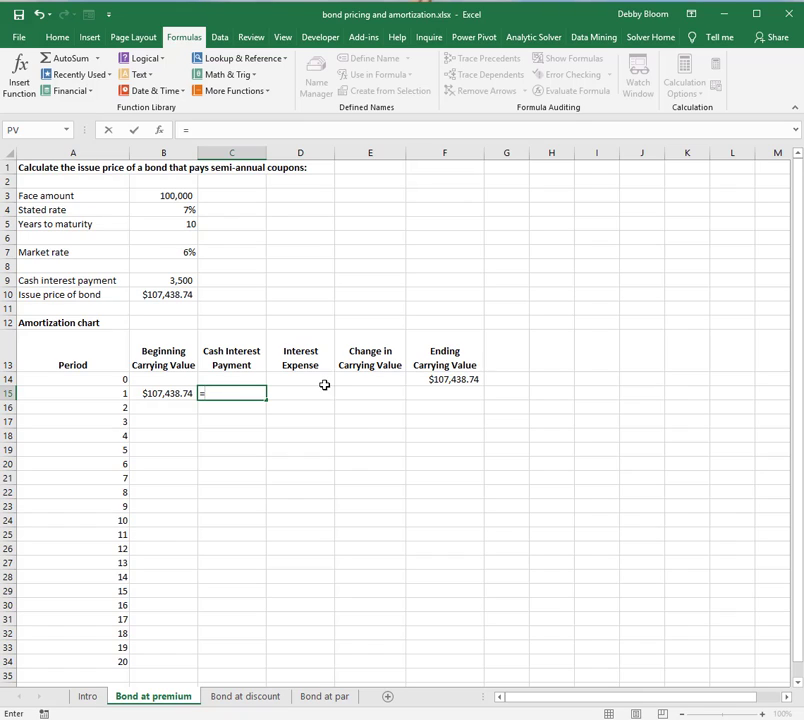
click(182, 280)
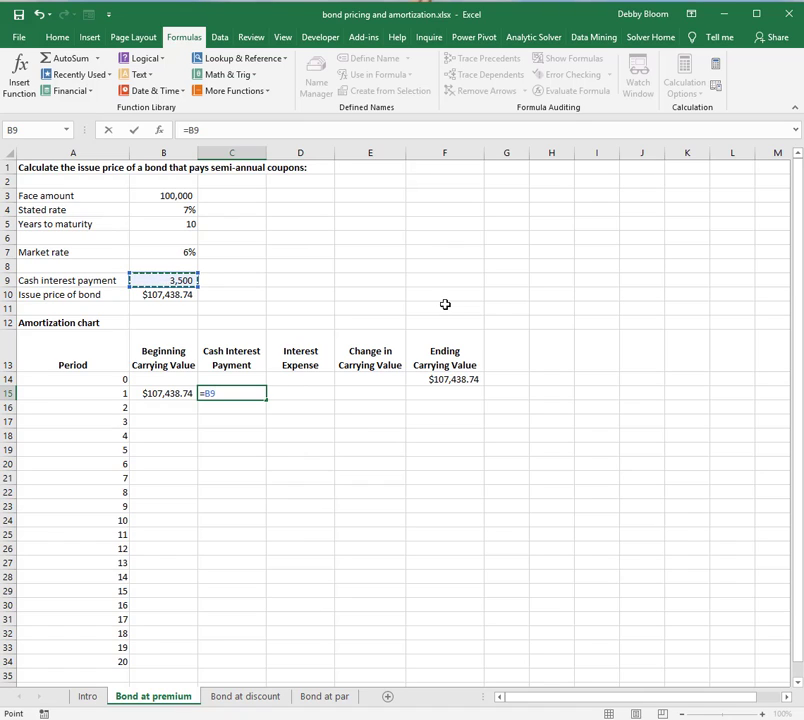
key(F4)
key(Return)
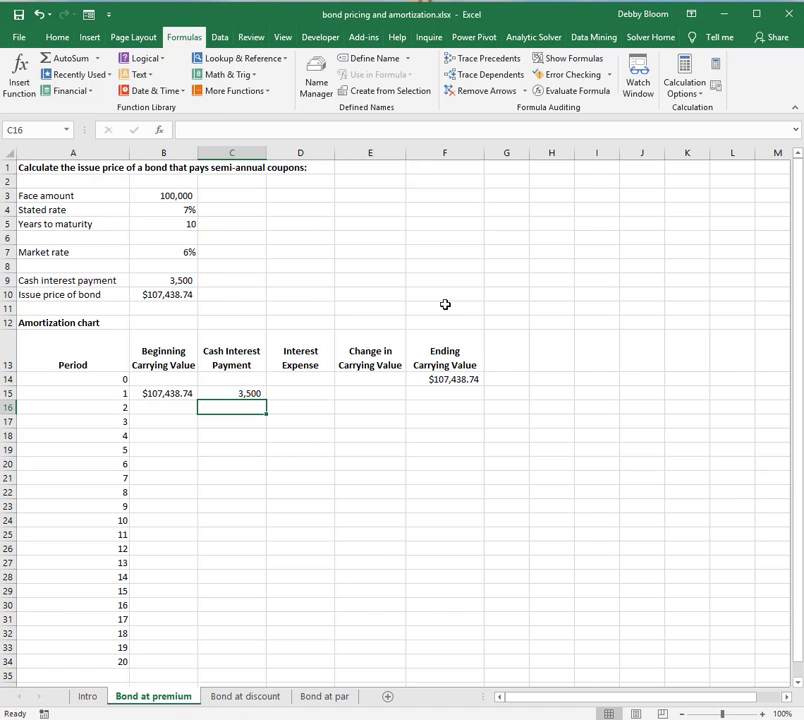
Calculate the period 1 interest expense in D15 from beginning carrying value and semiannual market rate, =B15*$B$7/2.
click(318, 396)
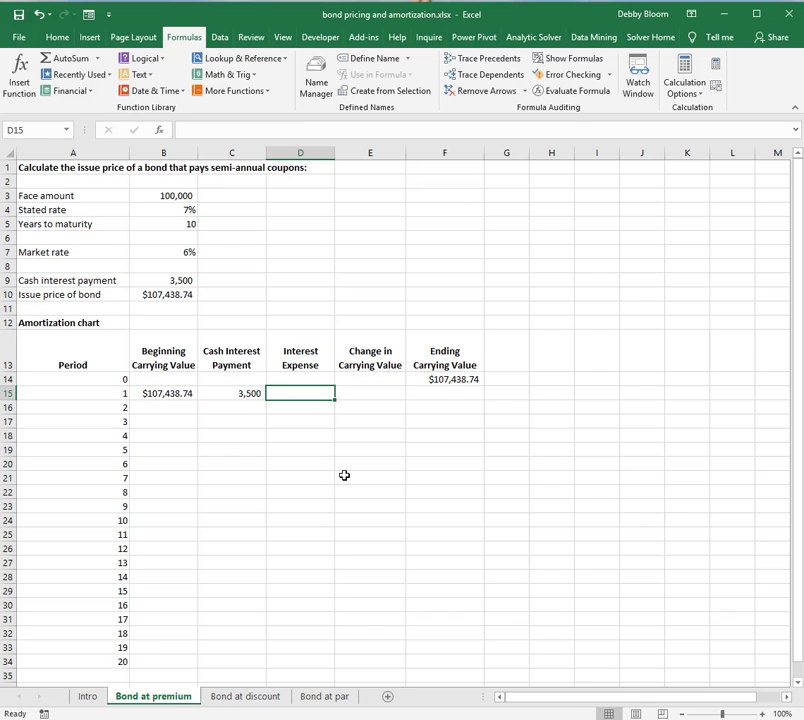
text(=)
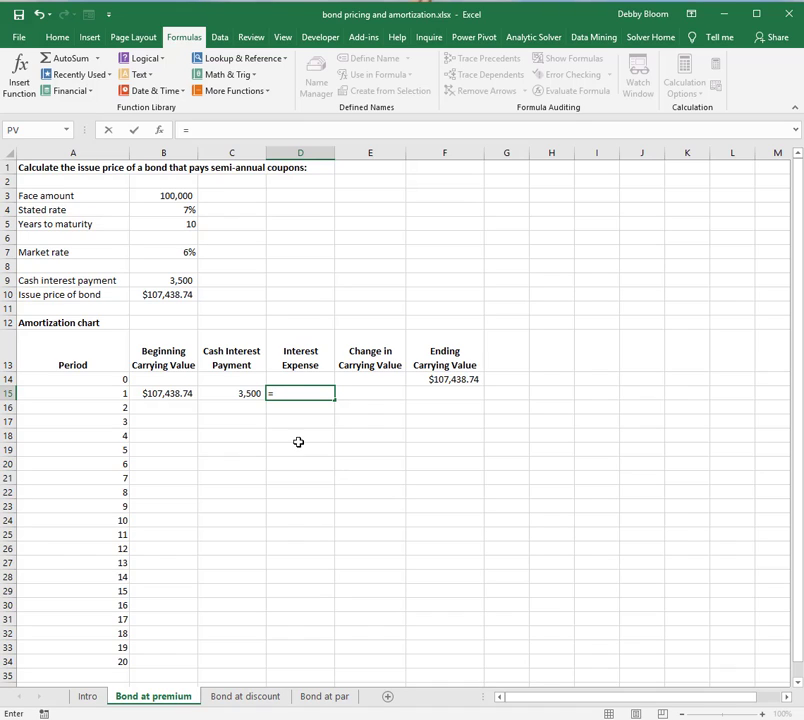
click(165, 391)
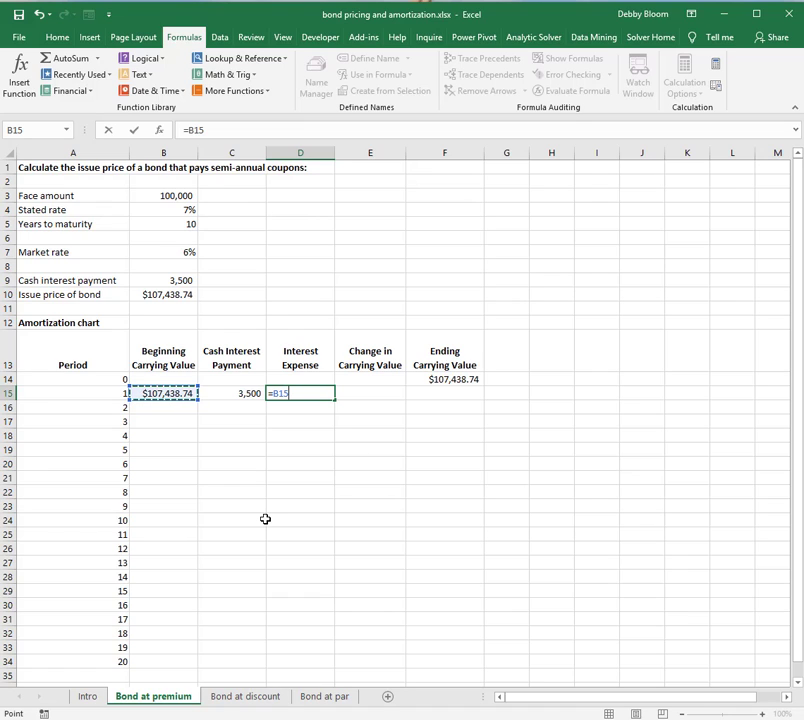
text(*)
click(166, 251)
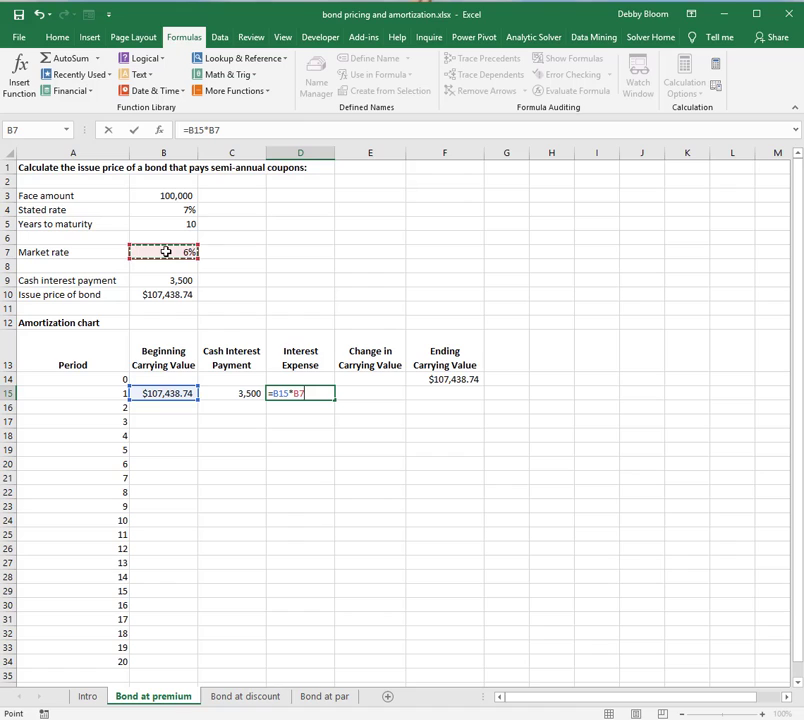
key(F4)
text(/)
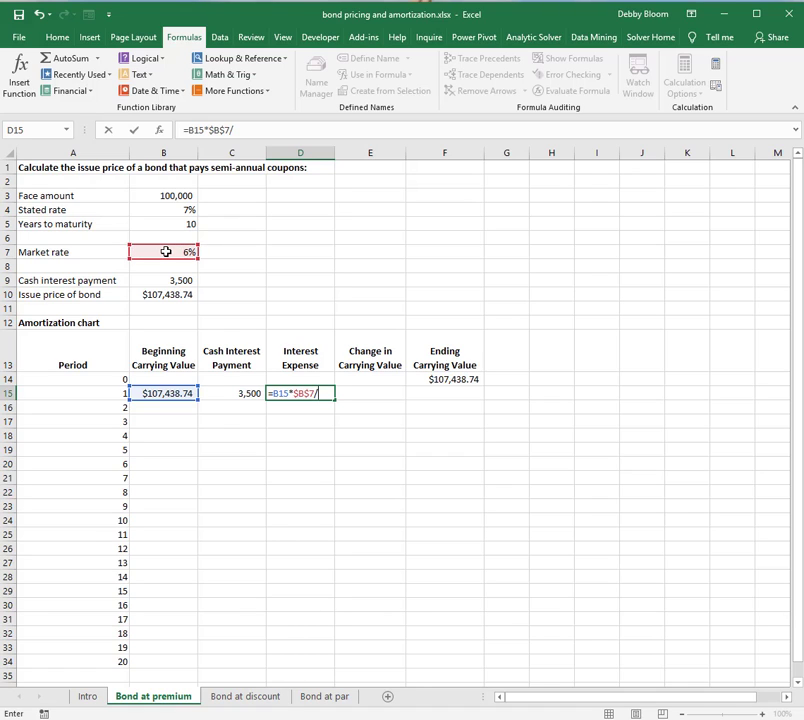
text(2)
key(Return)
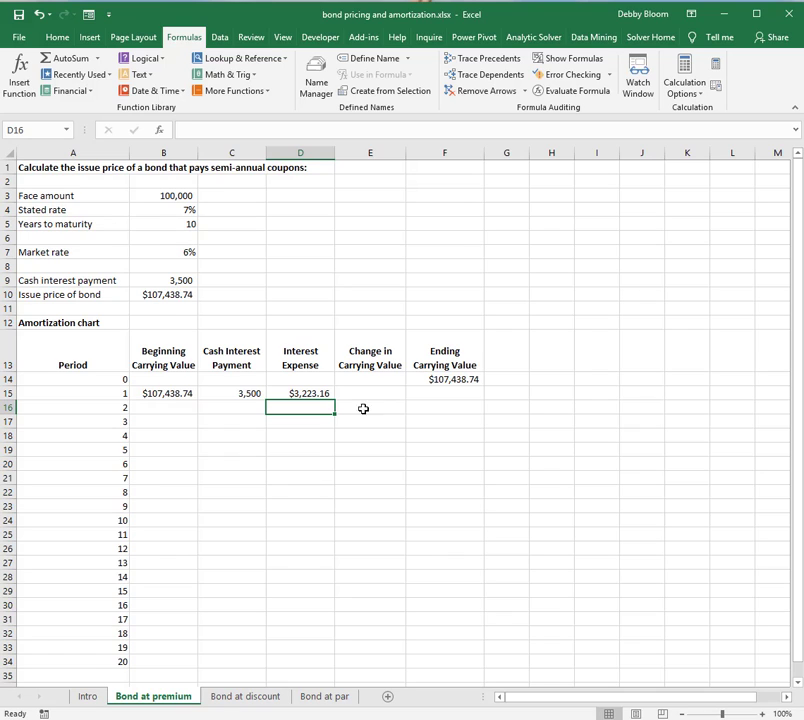
Calculate the period 1 change in carrying value in E15 as interest expense minus cash payment, =D15-C15.
click(394, 393)
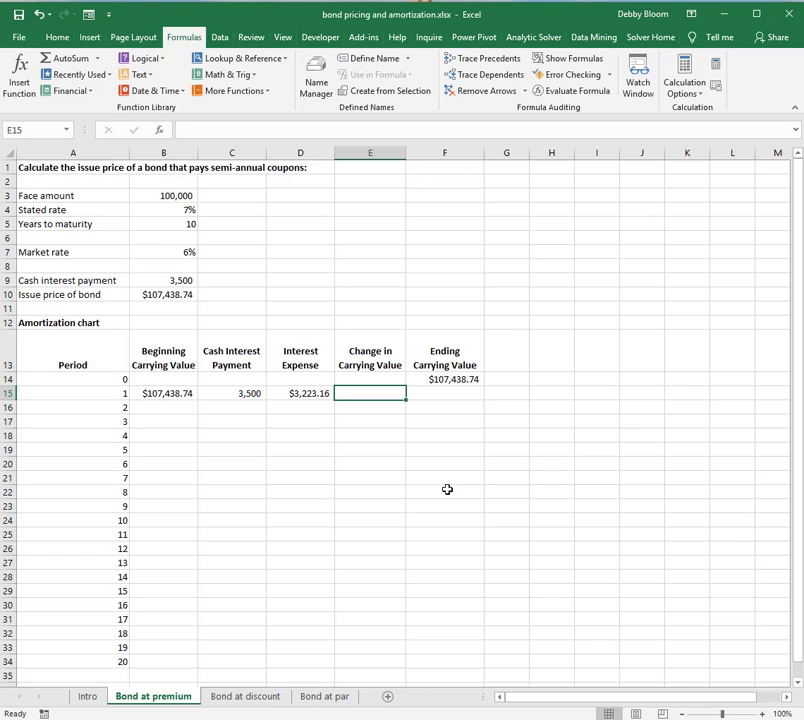
text(=)
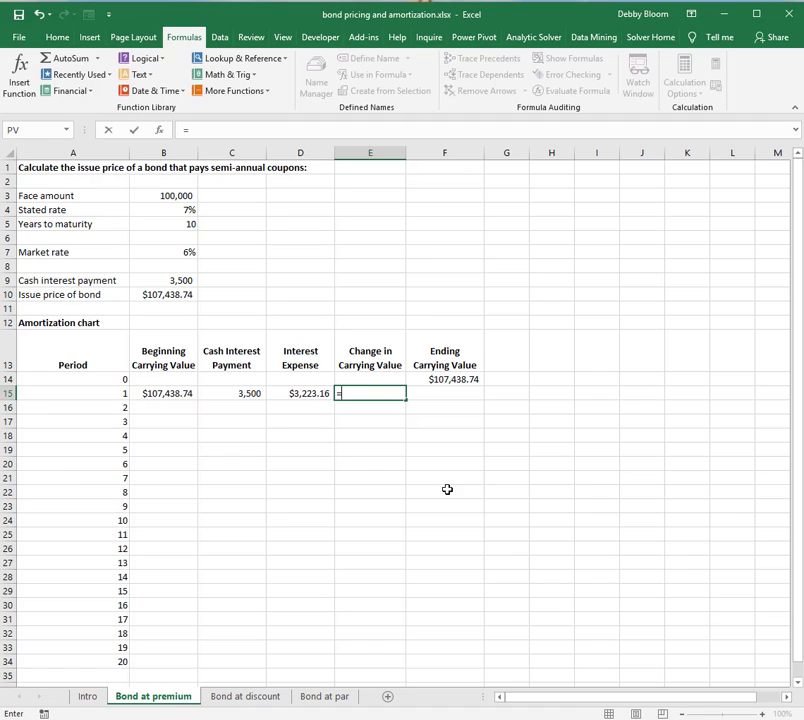
click(308, 393)
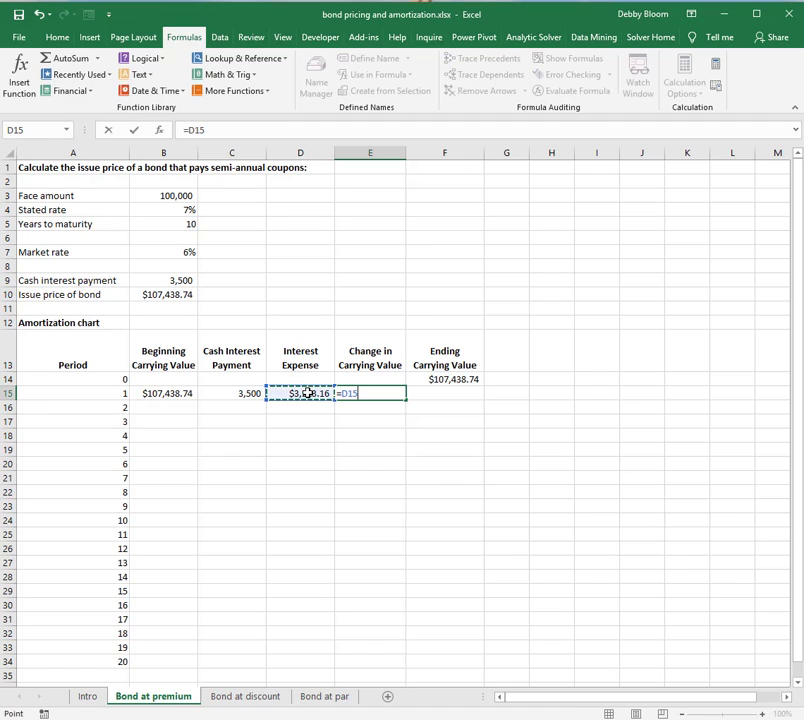
text(-)
click(222, 392)
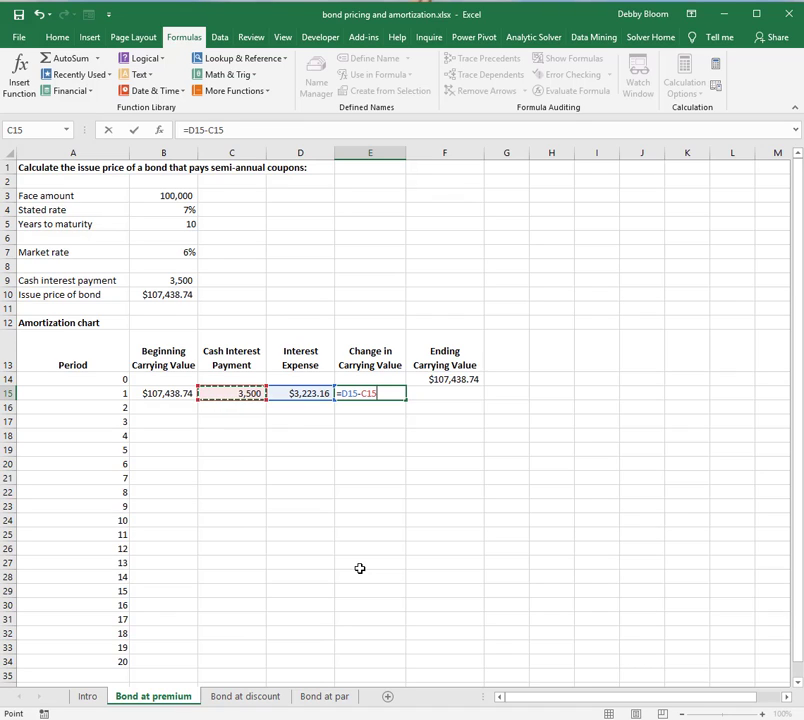
key(Return)
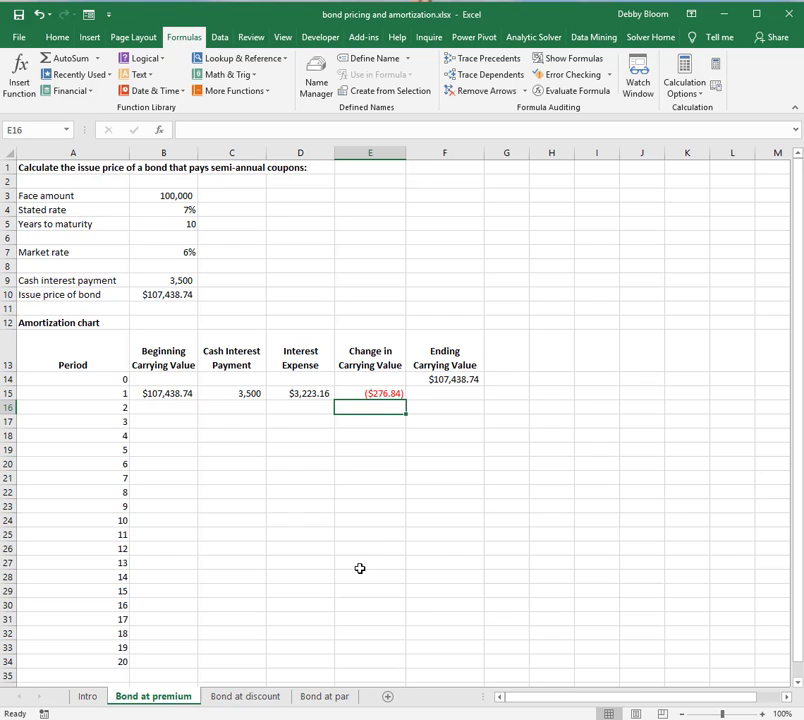
Calculate the period 1 ending carrying value in F15 as beginning carrying value plus the change, =B15+E15.
click(465, 393)
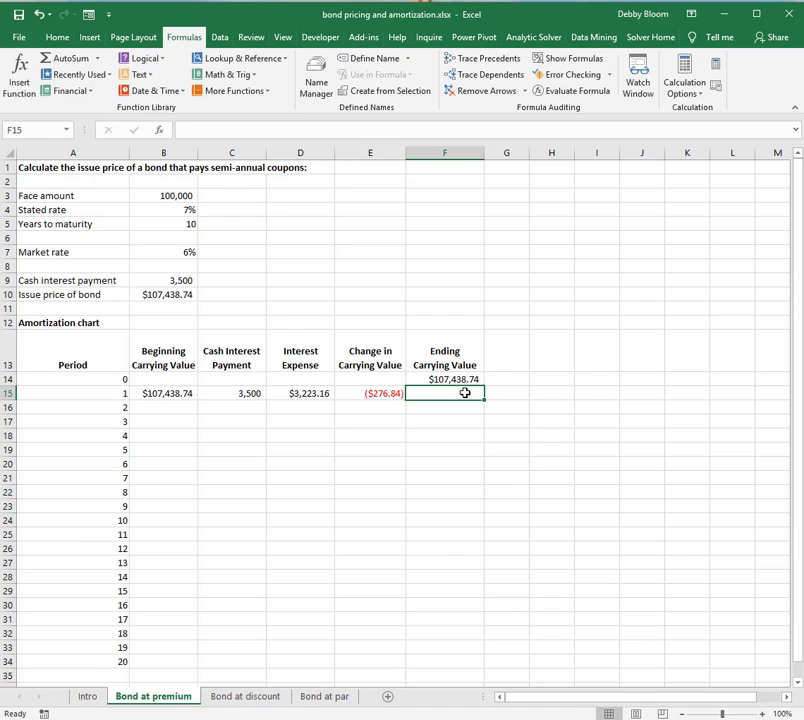
text(=)
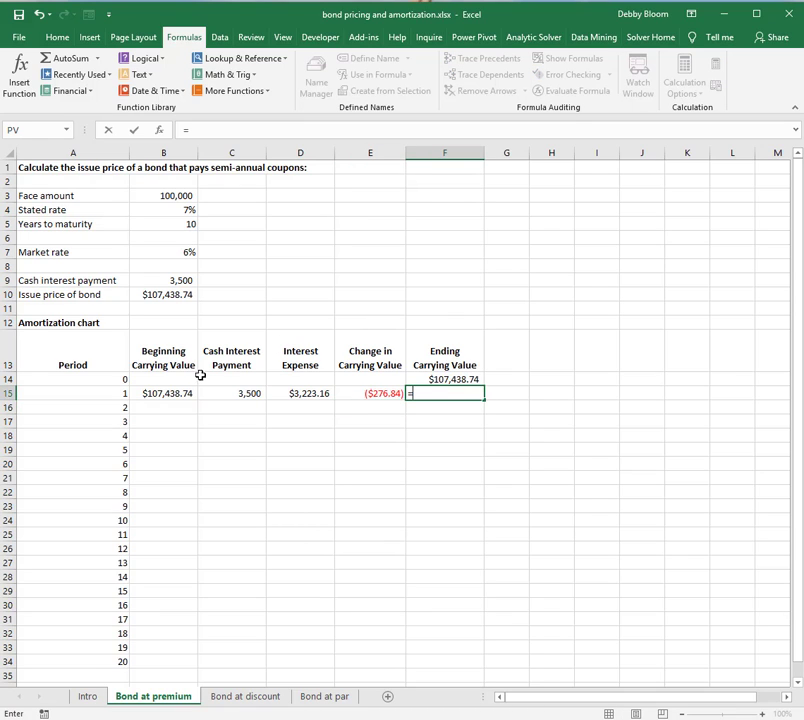
click(174, 394)
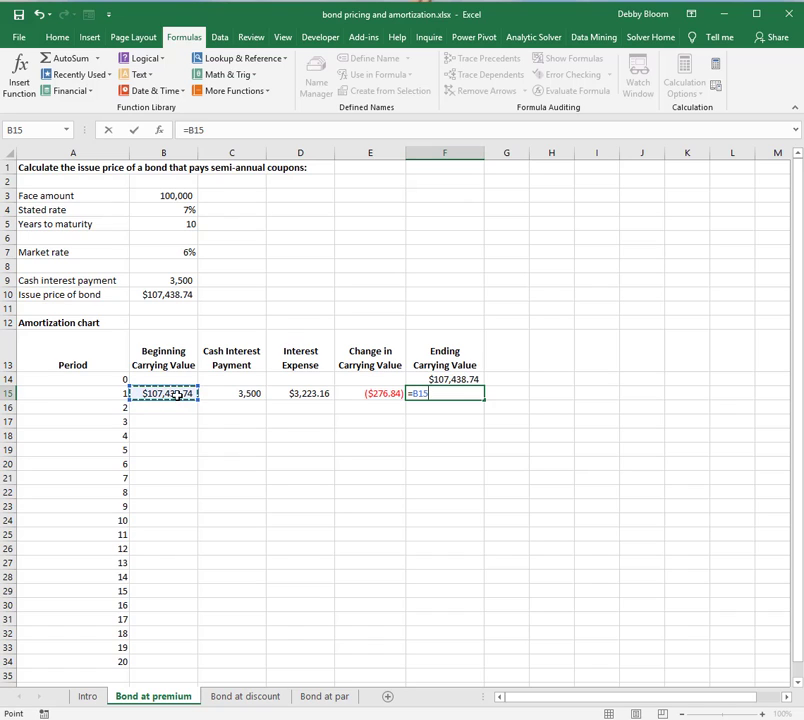
text(+)
click(373, 397)
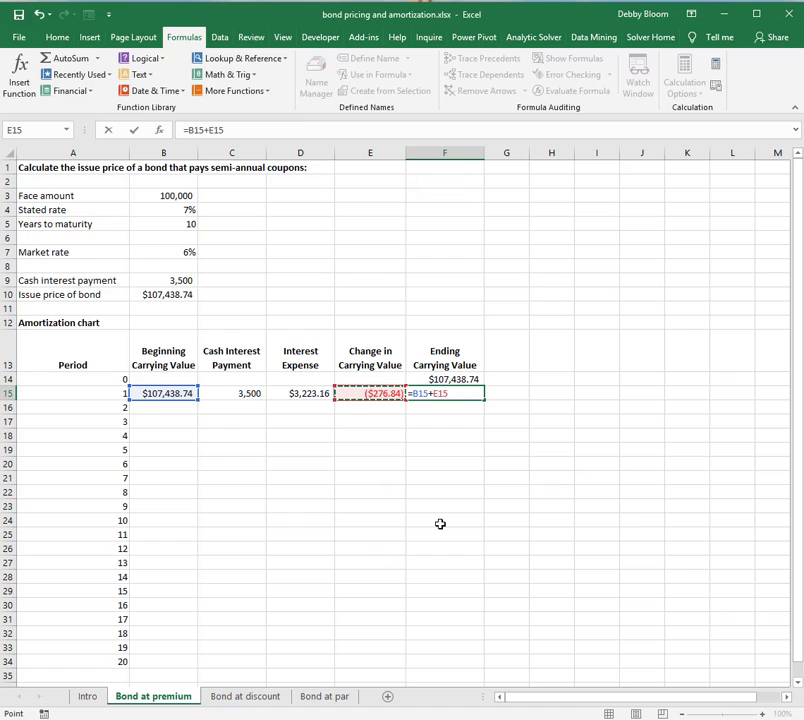
key(Return)
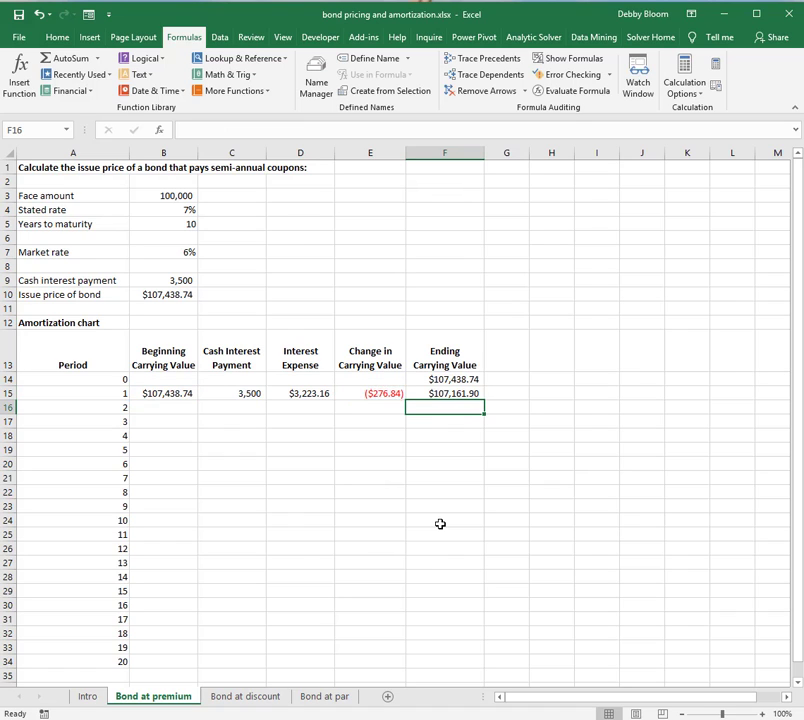
Fill the period 1 formulas in B15:F15 down through period 20 in row 34 and check the final ending carrying value.
click(163, 393)
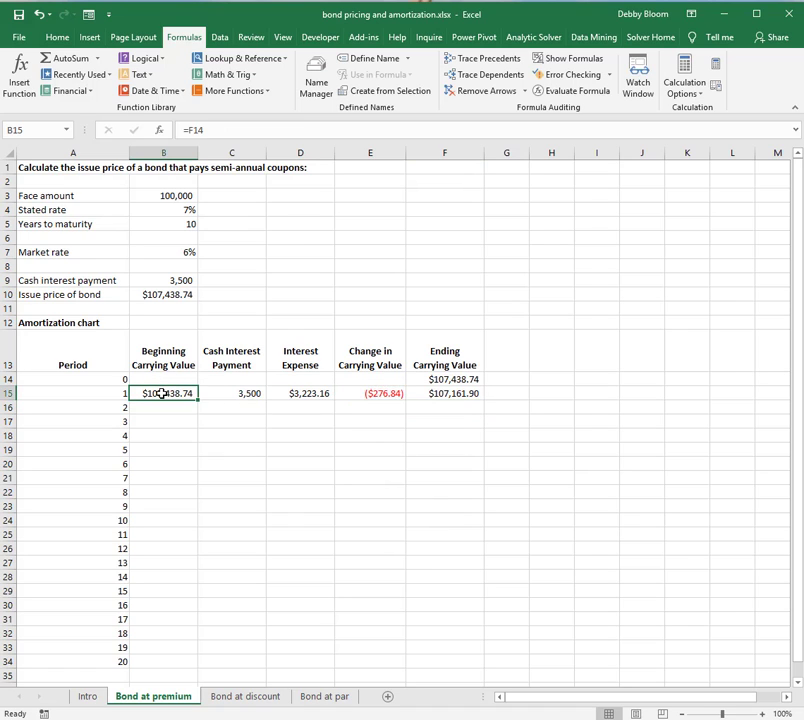
drag(163, 393, 454, 395)
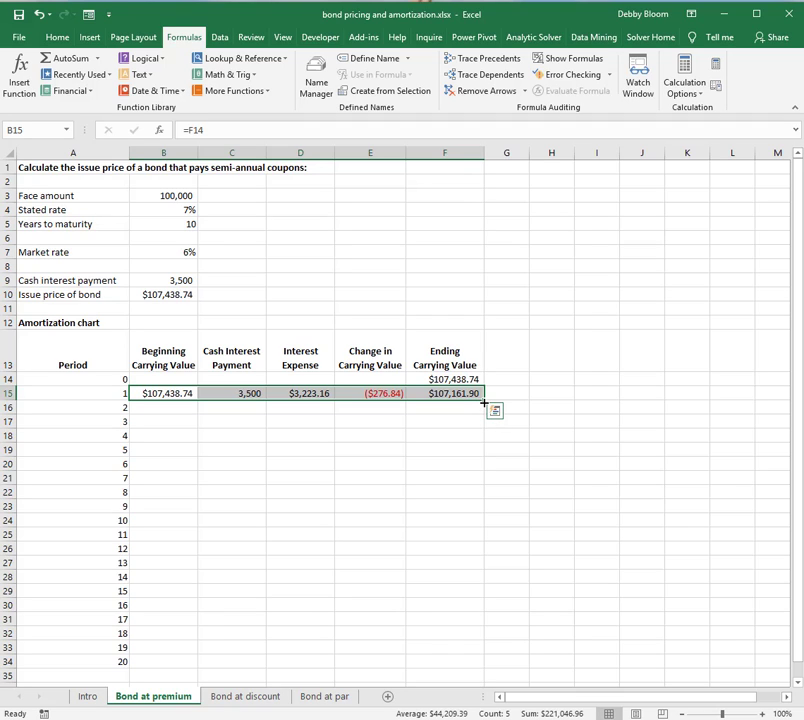
drag(484, 402, 484, 662)
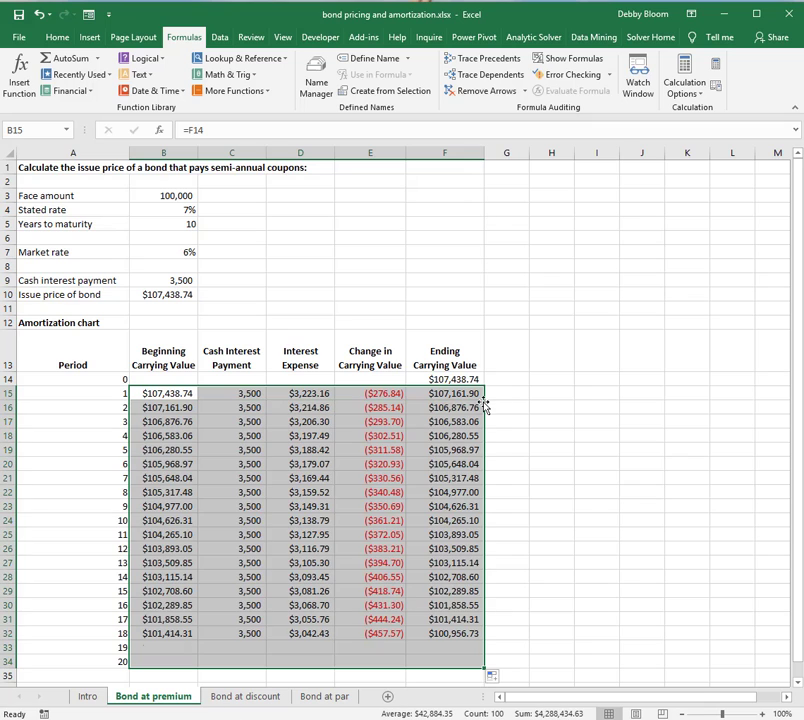
click(470, 662)
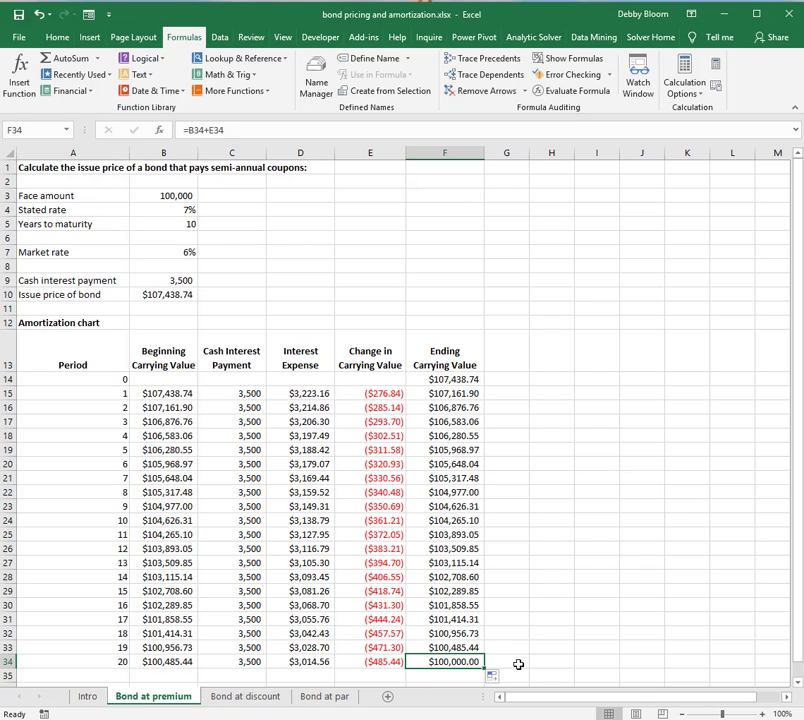
Review the premium bond's interest expense, carrying value changes, cash payments, final carrying value, issue price and market rate.
drag(314, 393, 314, 659)
drag(361, 400, 408, 662)
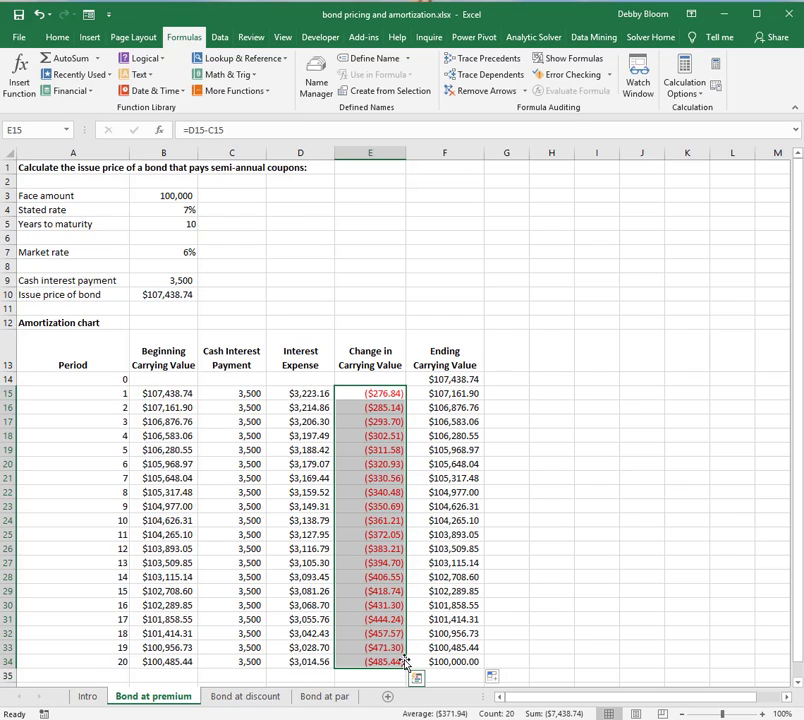
click(48, 168)
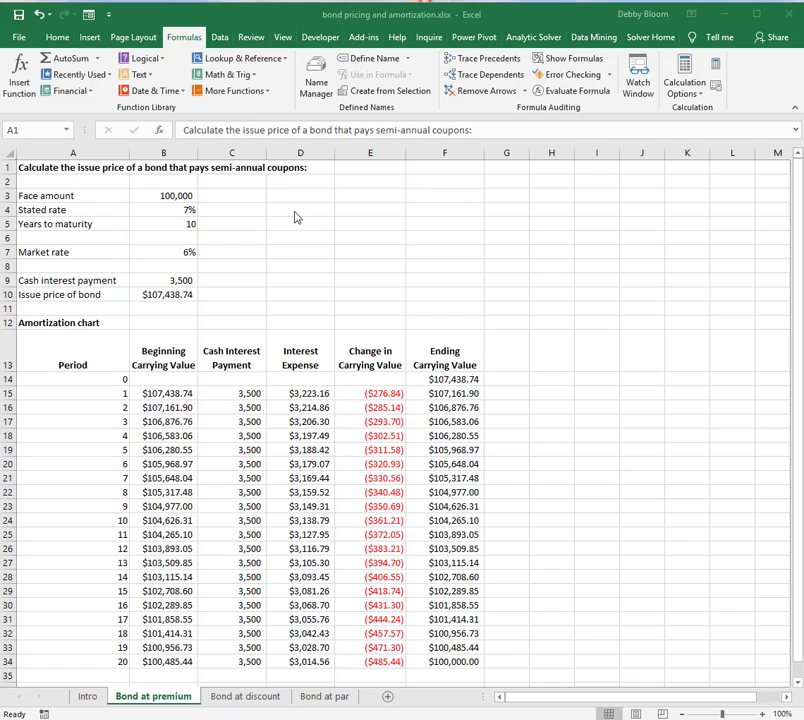
click(176, 297)
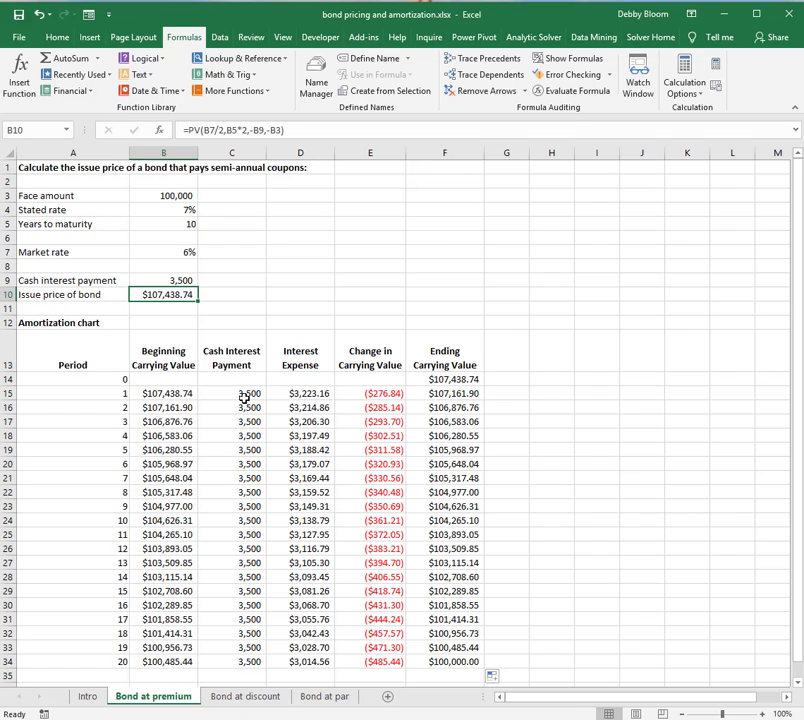
drag(244, 398, 246, 660)
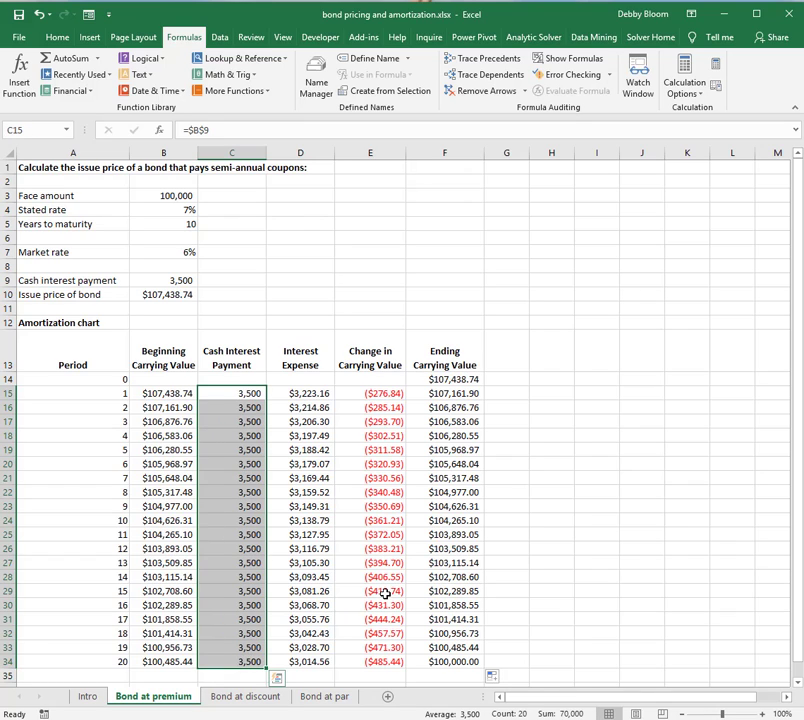
click(462, 661)
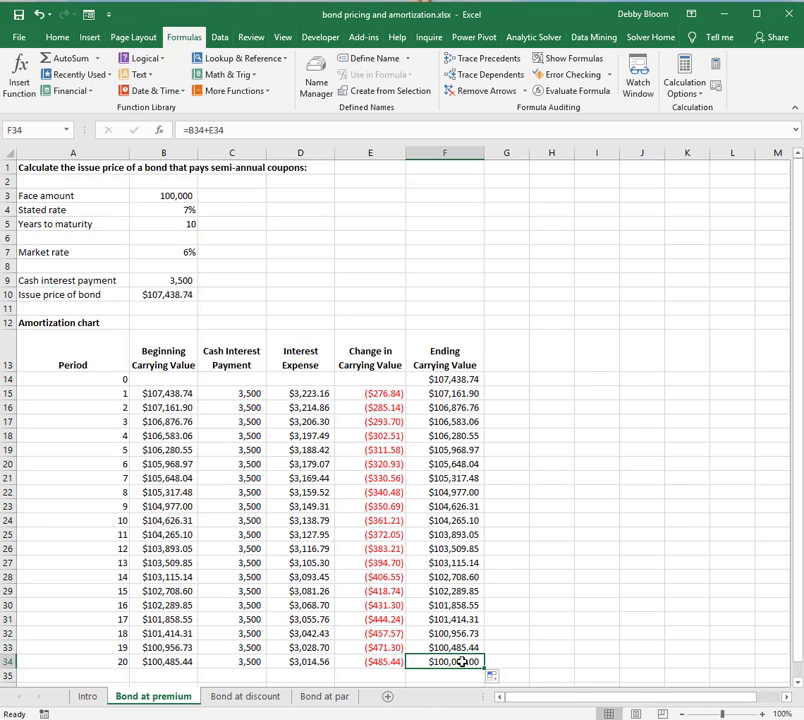
click(157, 295)
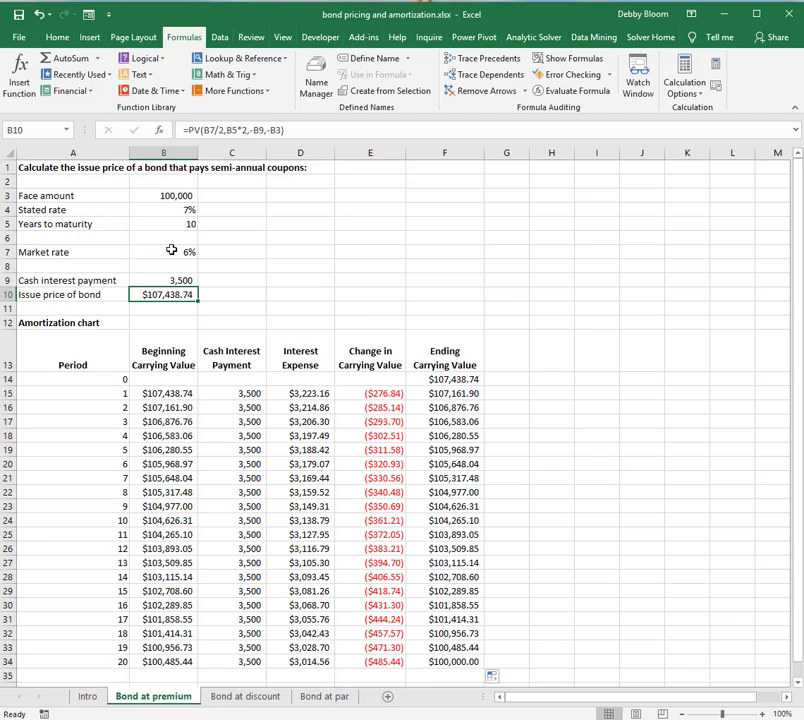
key(Up)
key(Up)
key(Up)
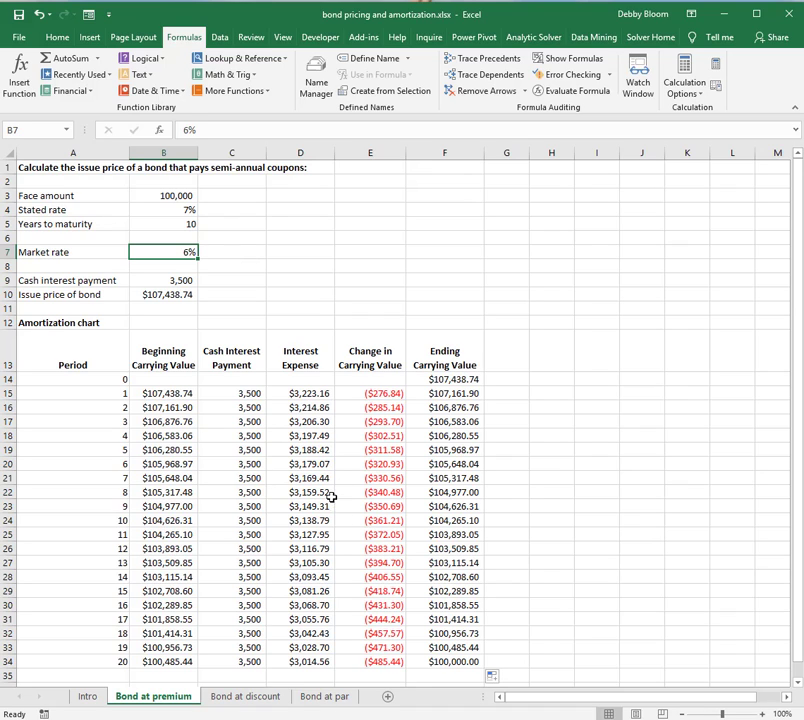
Open the Bond at discount sheet and review its face amount, stated rate, years to maturity and market rate.
click(258, 700)
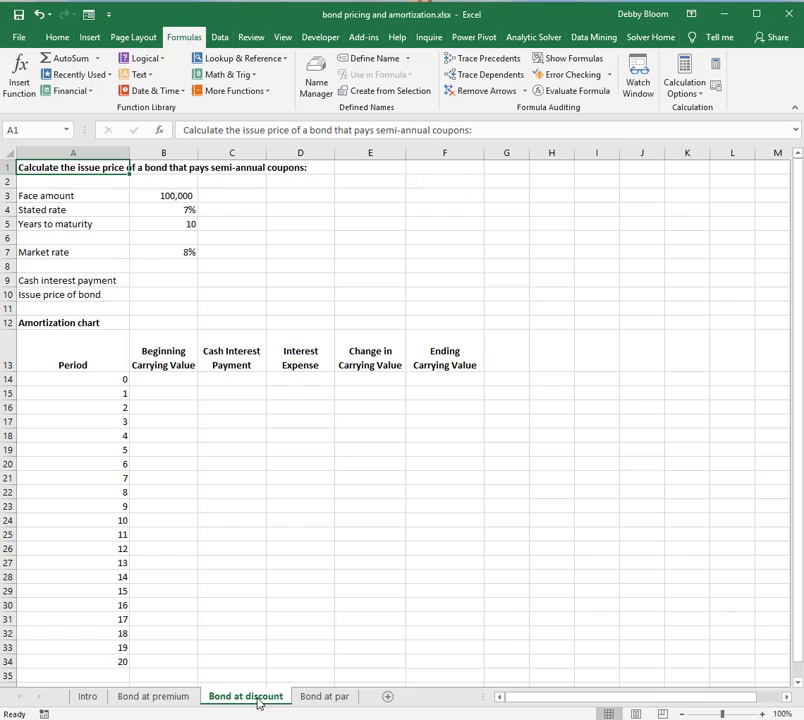
click(160, 193)
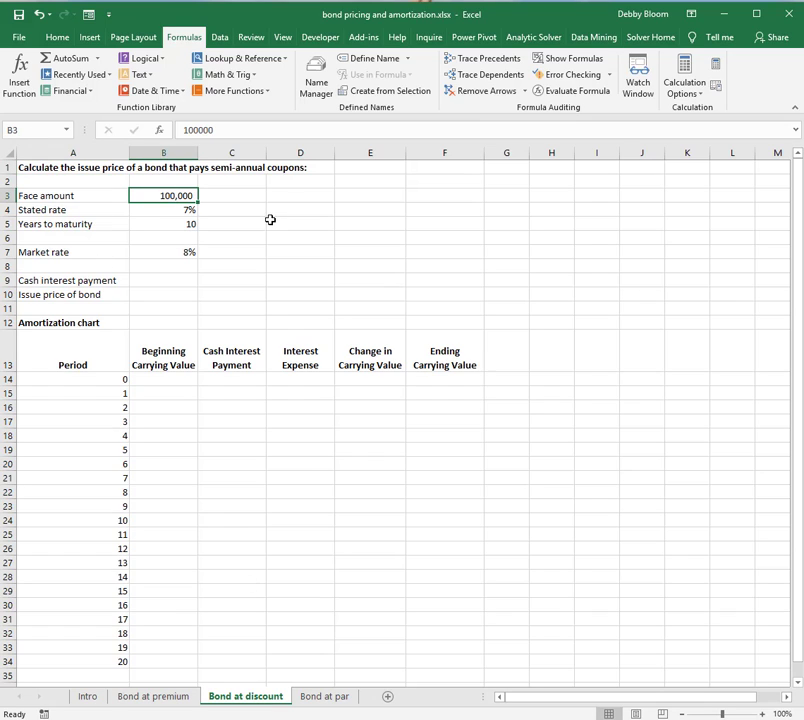
click(165, 208)
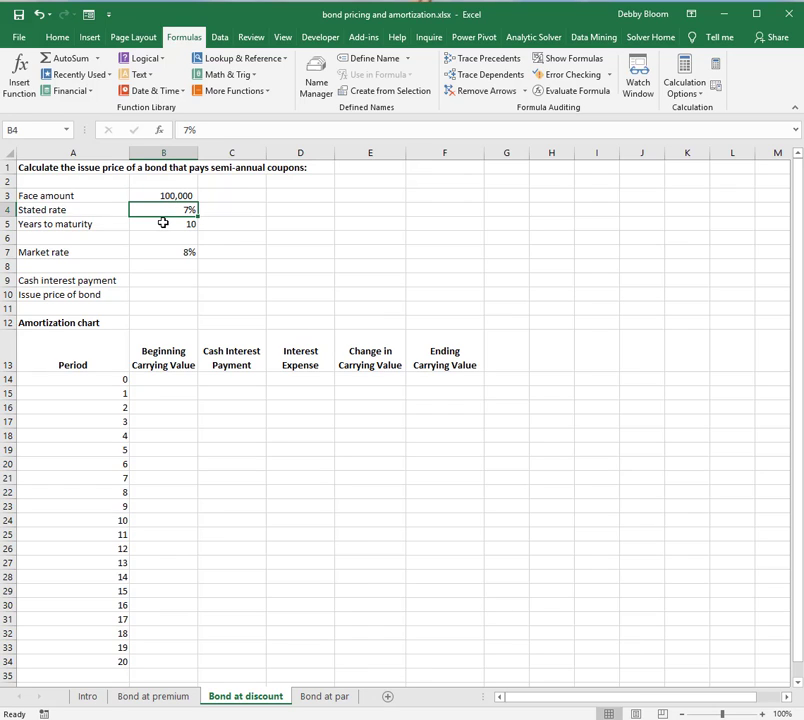
click(163, 222)
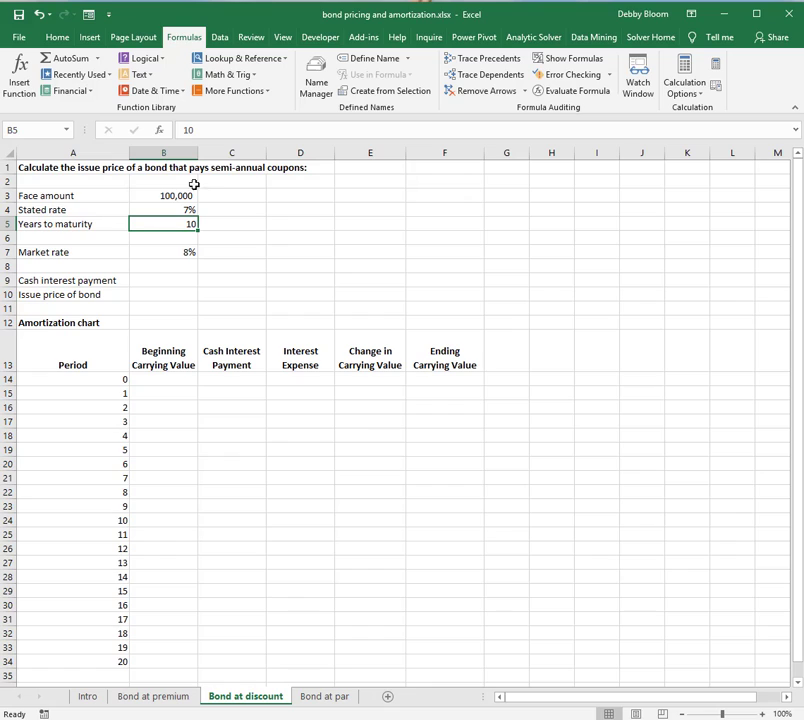
click(161, 250)
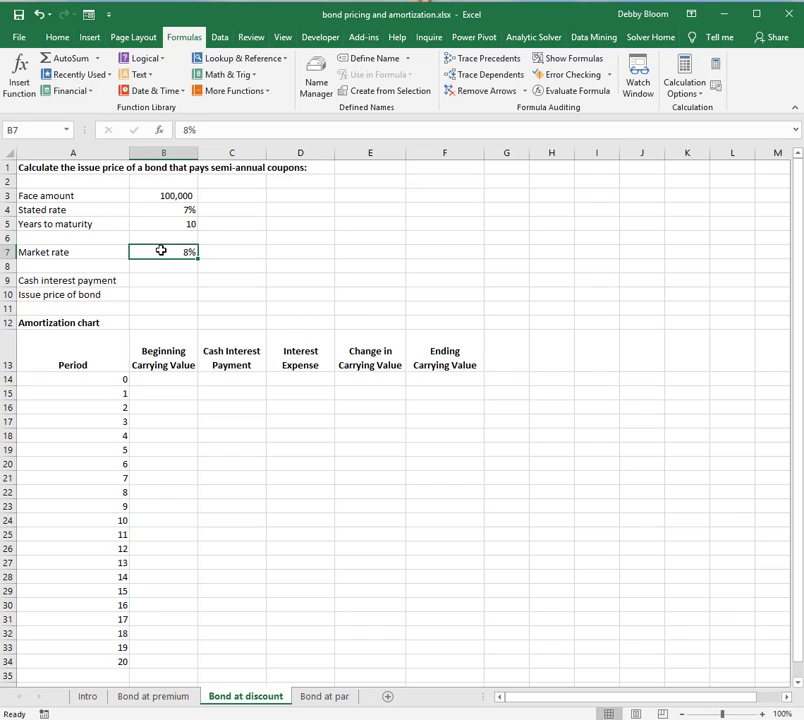
click(173, 210)
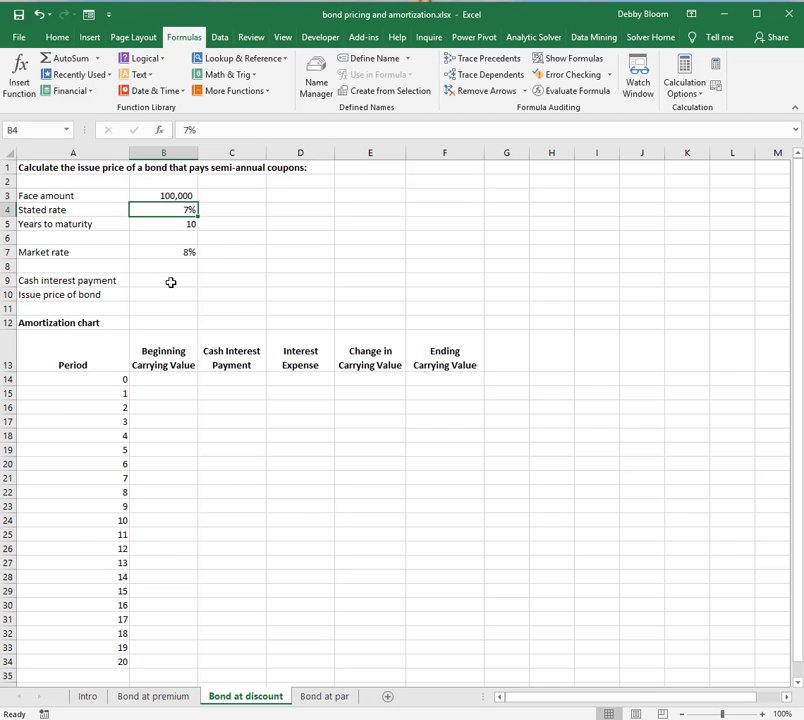
Calculate the semiannual cash interest payment in B9 as face amount times half the stated rate, =B3*B4/2.
click(173, 281)
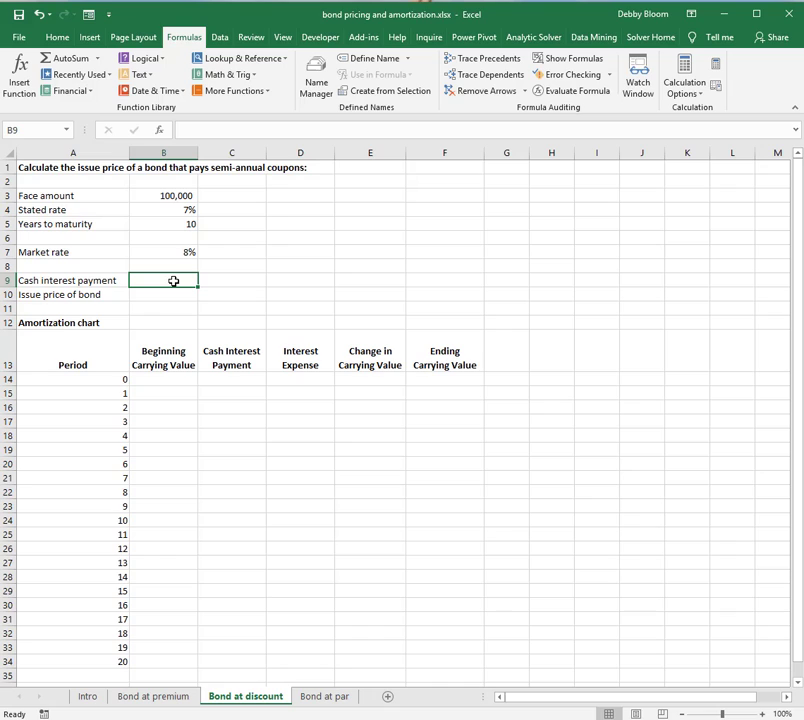
text(=)
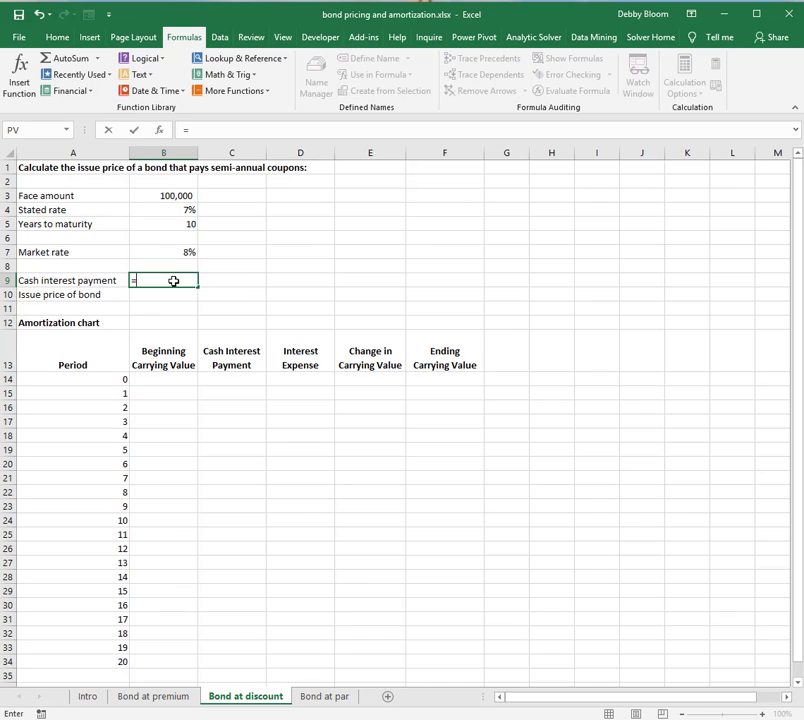
click(151, 194)
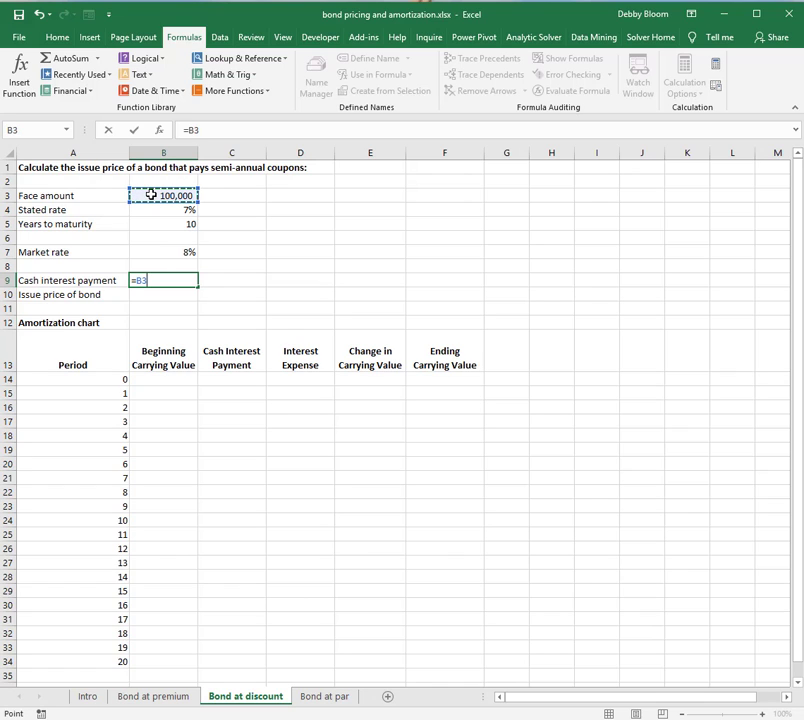
text(*)
click(168, 207)
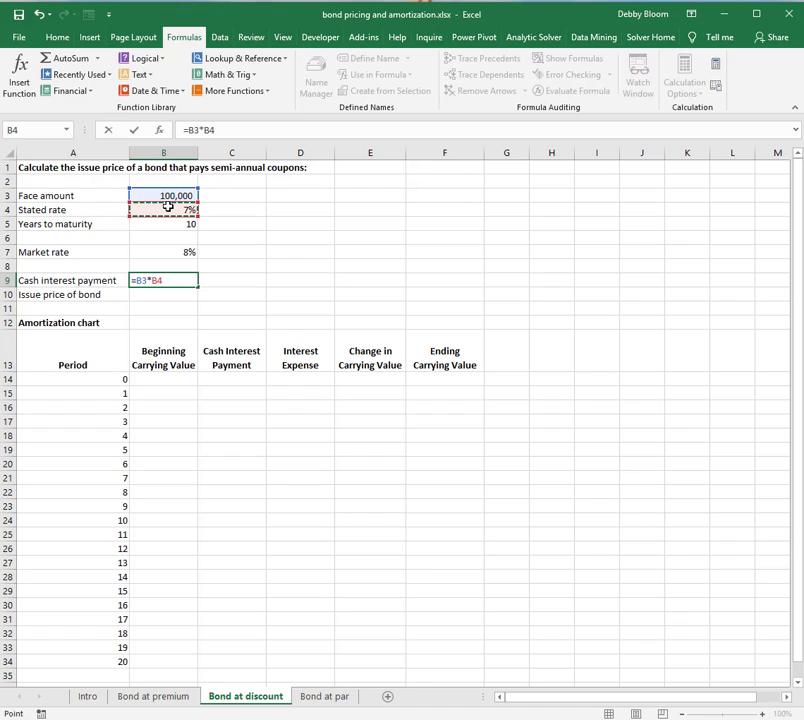
text(/2)
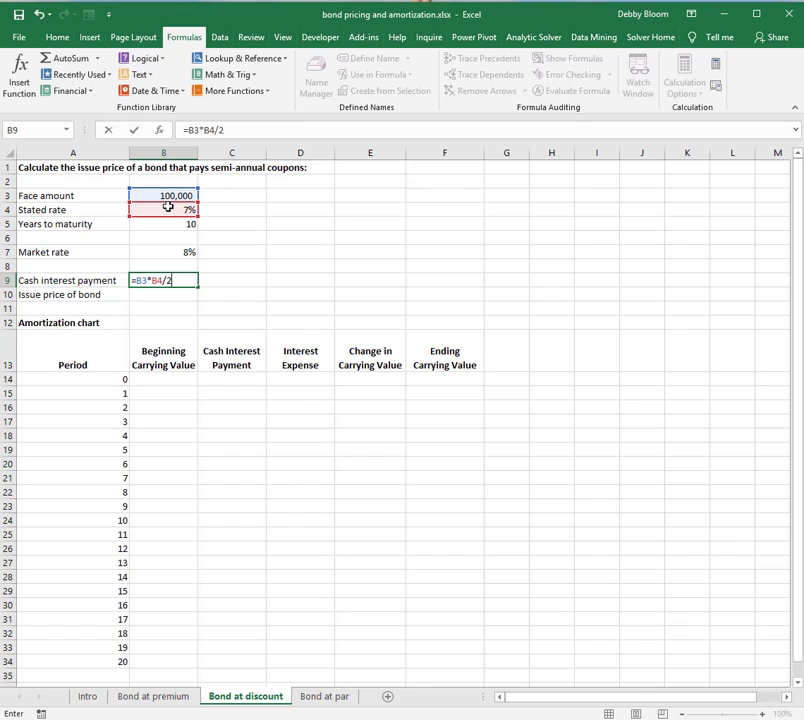
key(Return)
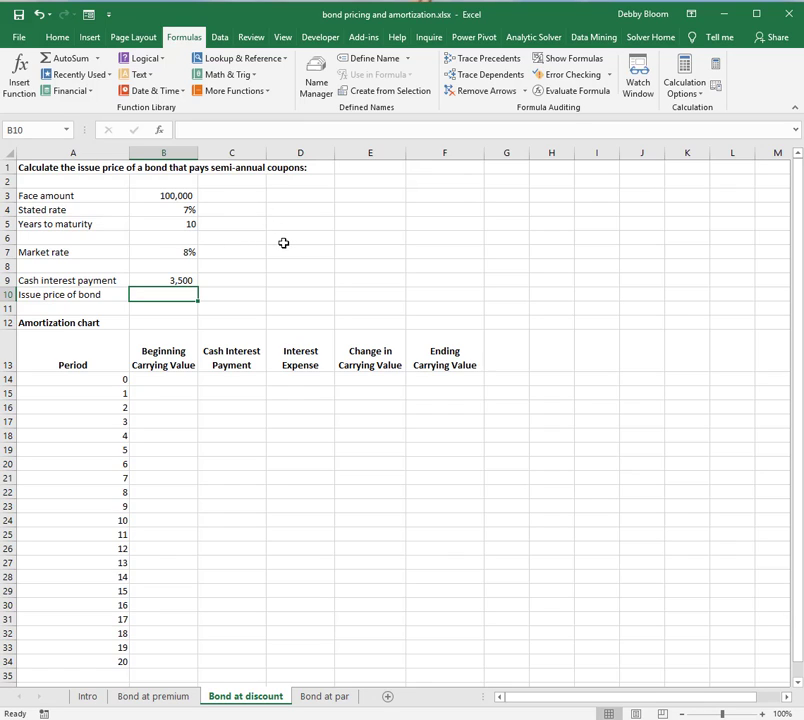
Insert the PV function in B10 for the issue price, with Rate B7/2 and Nper B5*2.
click(155, 225)
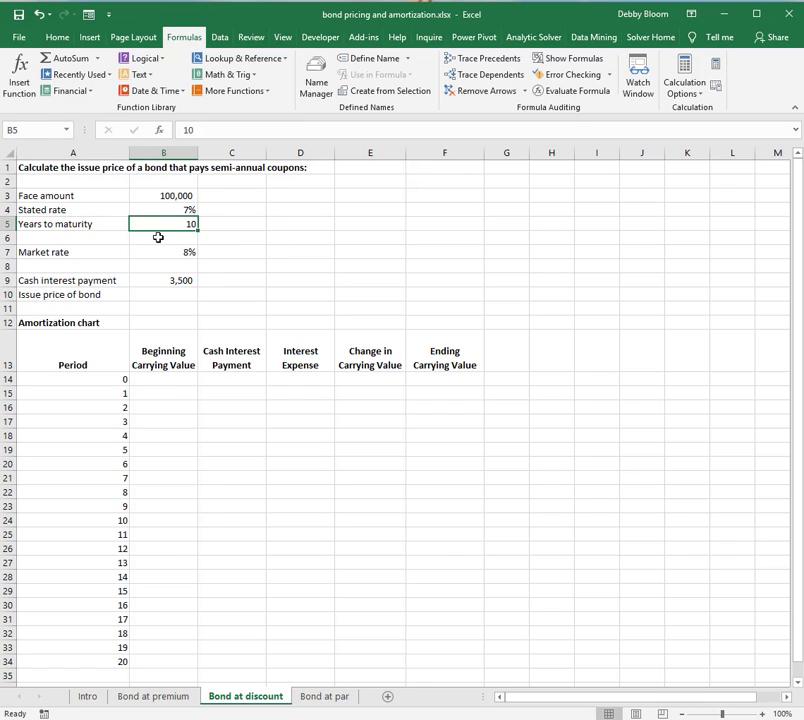
click(194, 294)
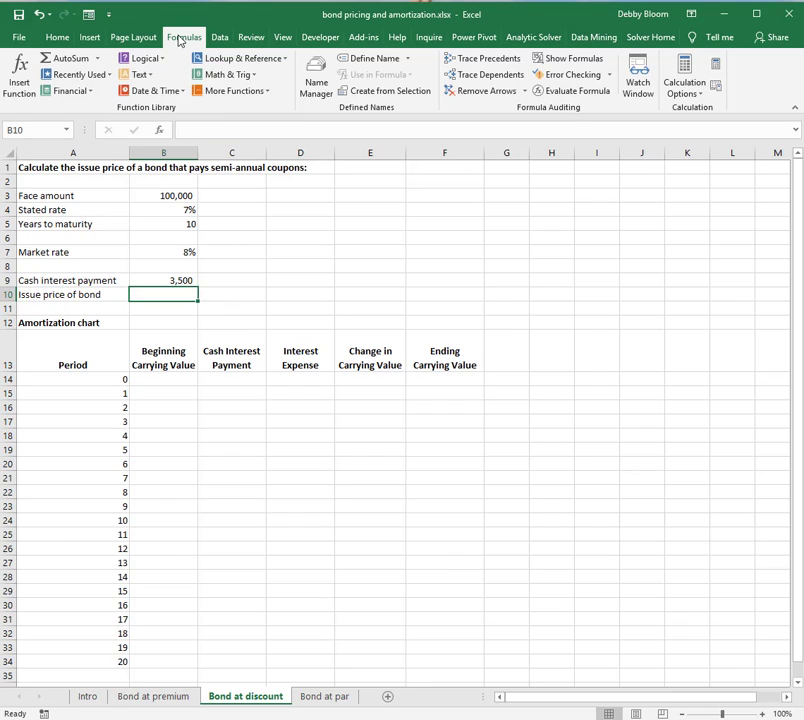
click(86, 93)
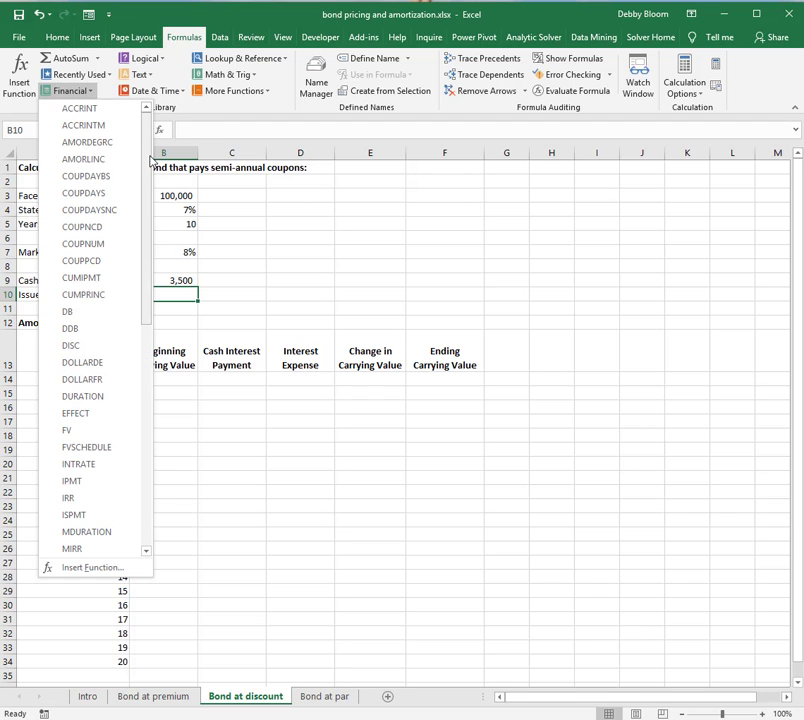
drag(145, 166, 156, 360)
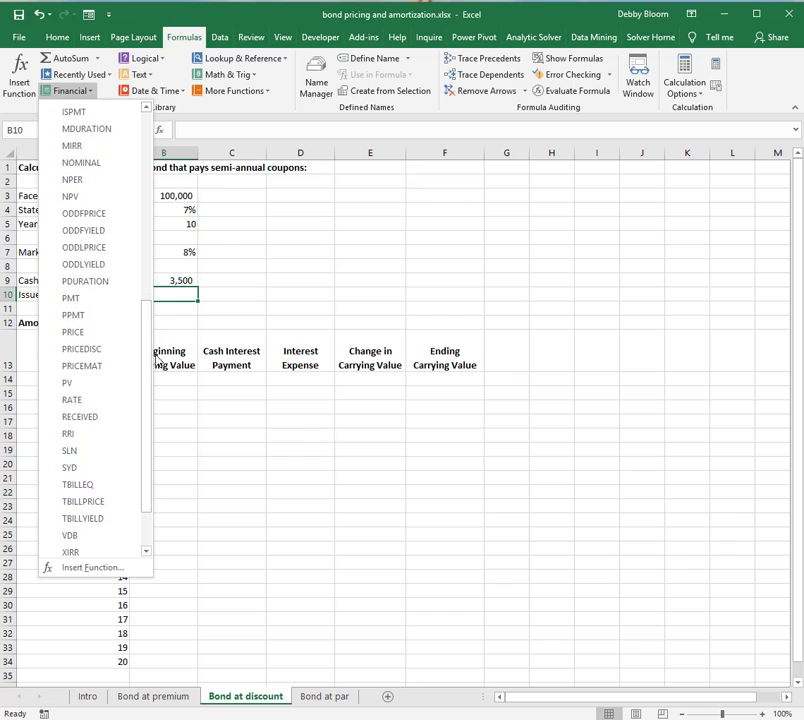
click(90, 386)
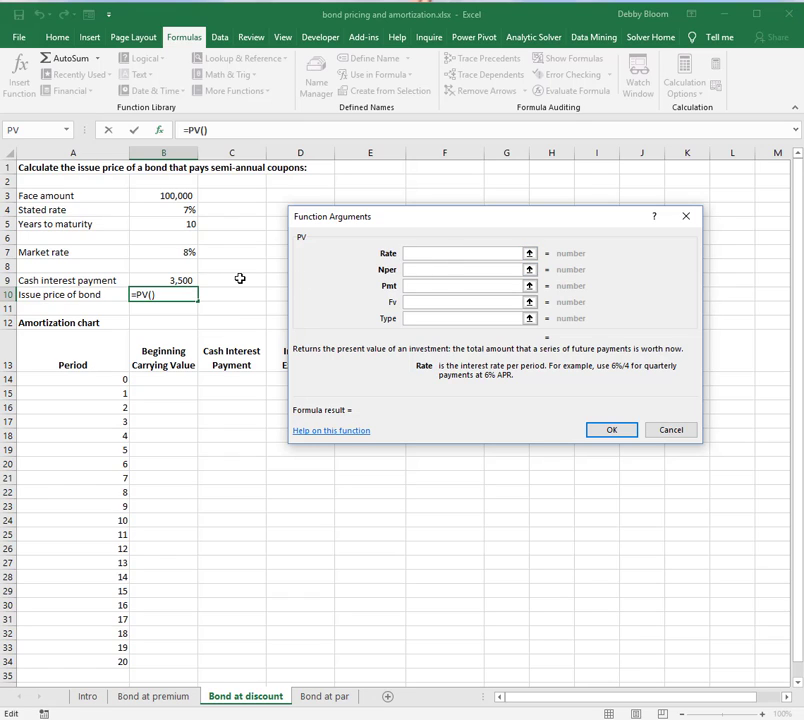
click(149, 255)
text(/)
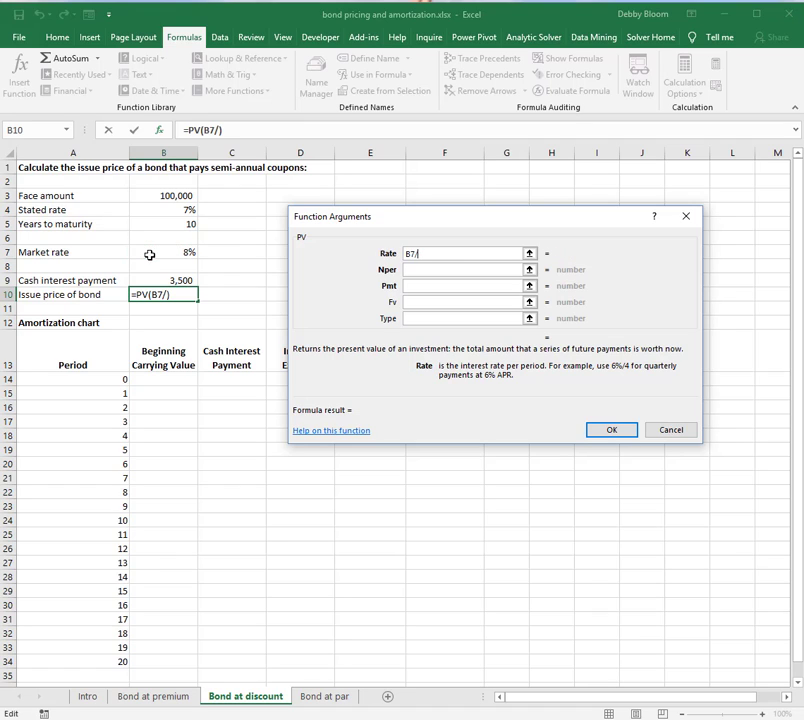
text(2)
click(437, 269)
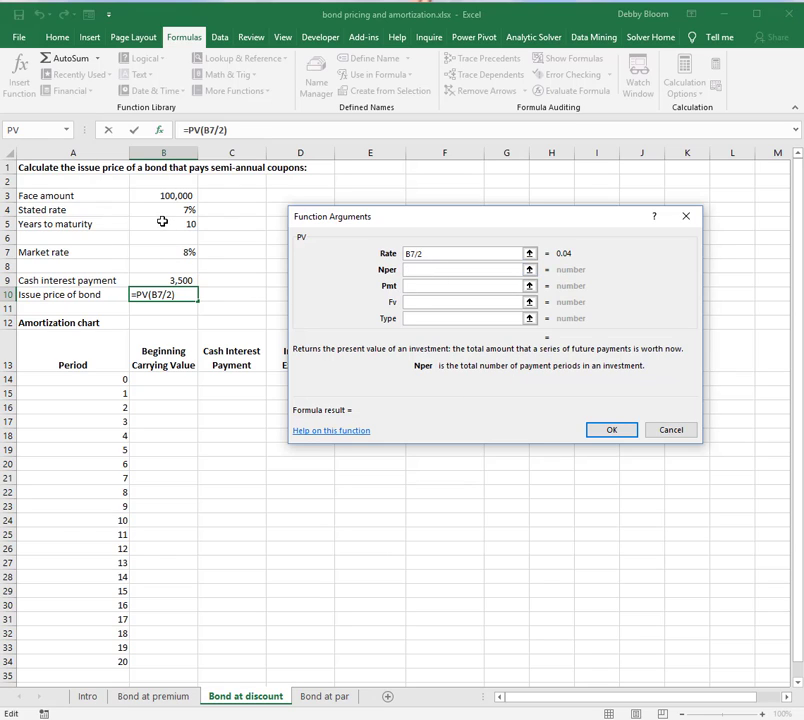
click(162, 221)
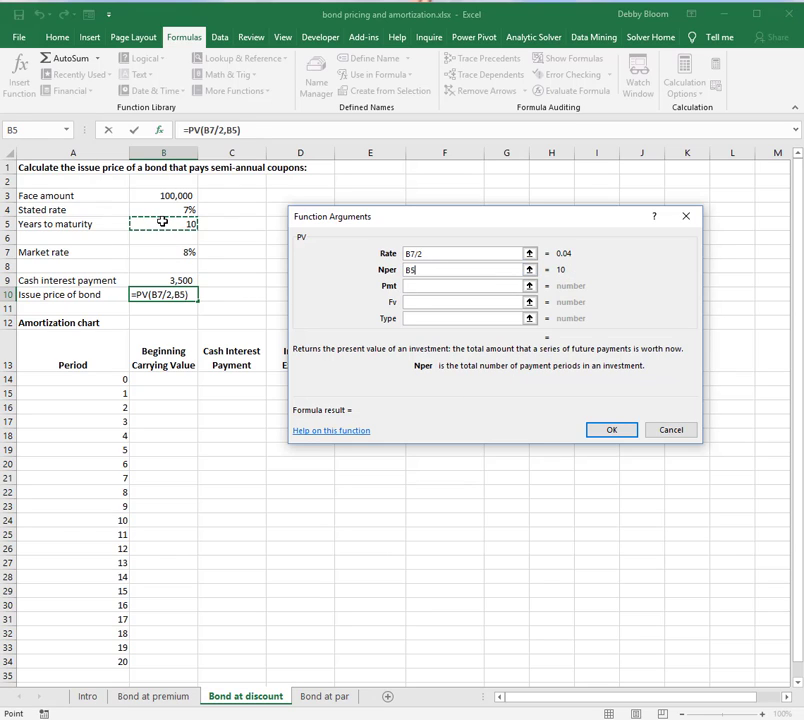
text(*2)
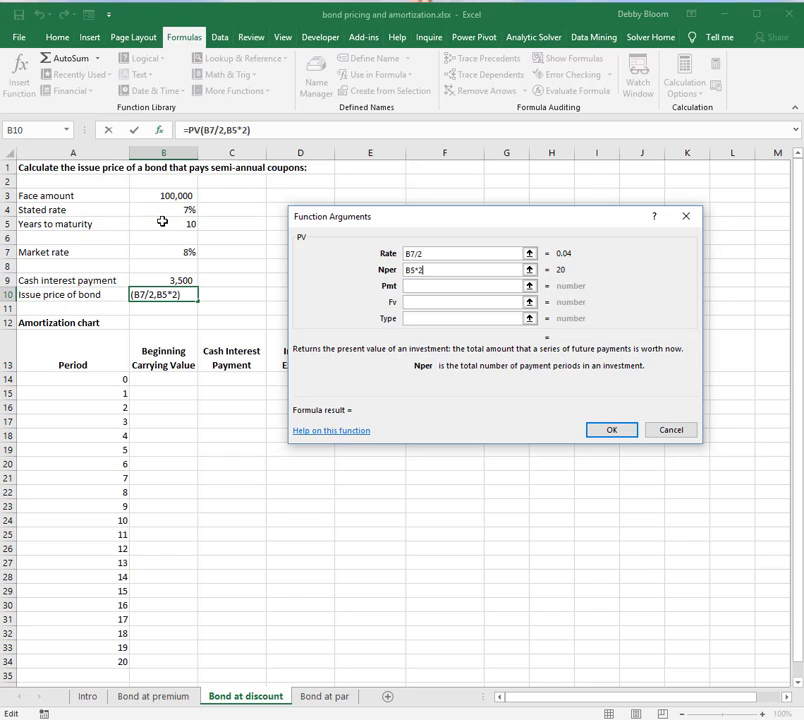
Complete the issue price formula with Pmt -B9 and Fv -B3, giving =PV(B7/2,B5*2,-B9,-B3).
click(432, 290)
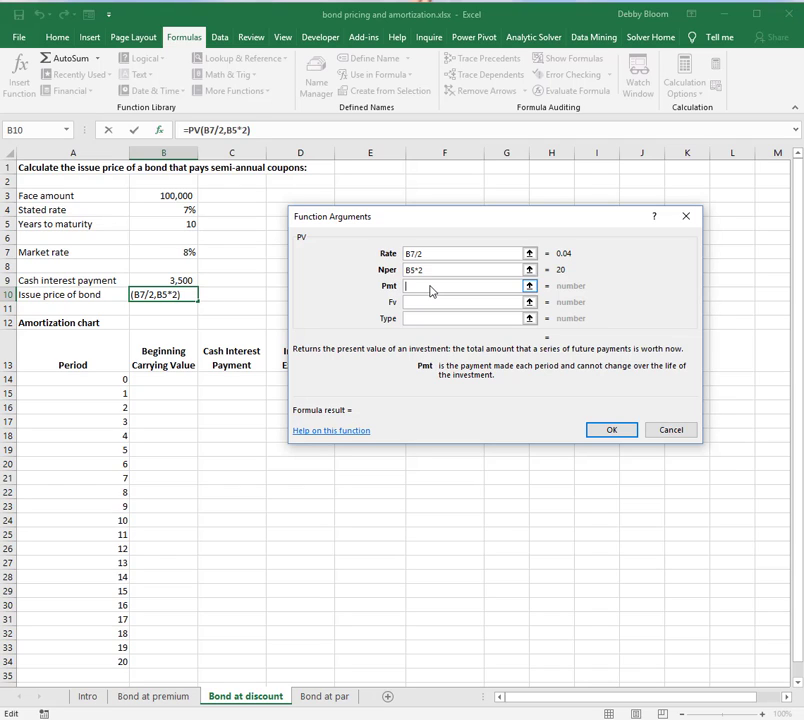
text(-)
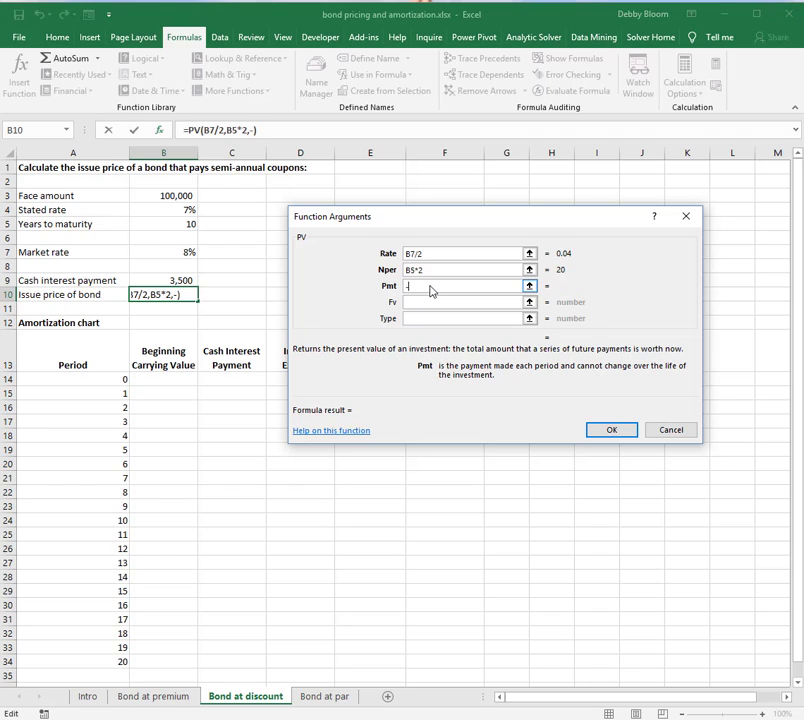
click(169, 279)
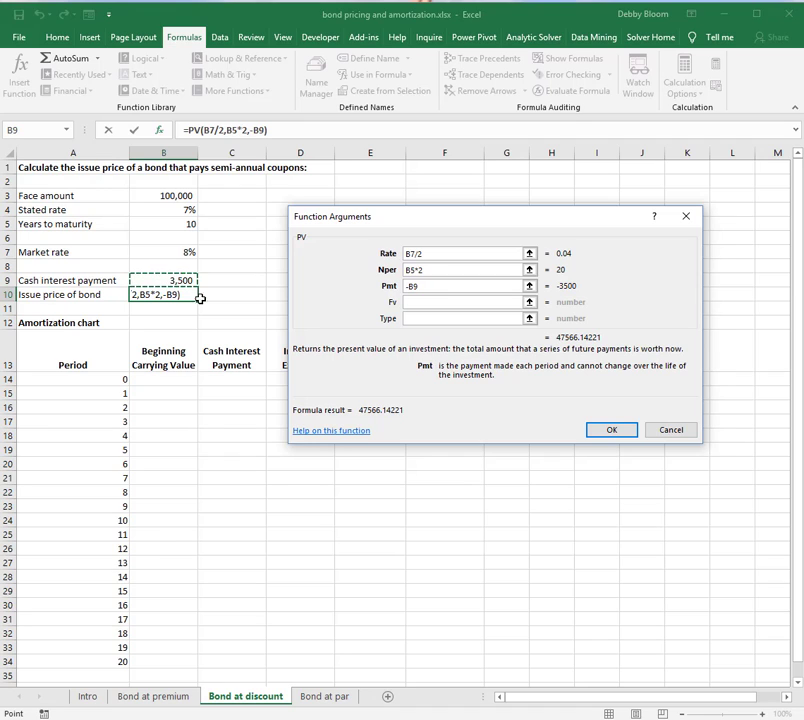
click(413, 301)
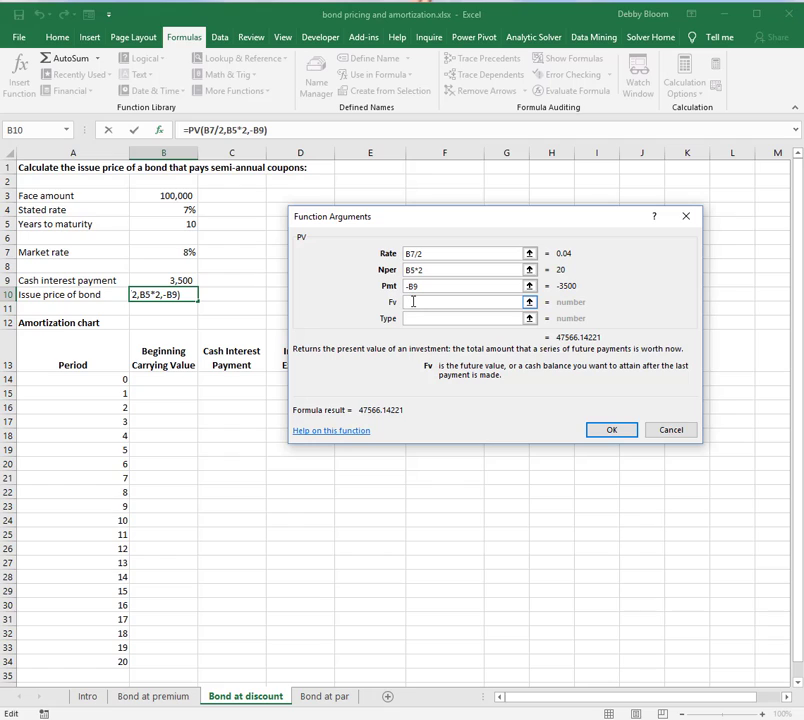
text(-)
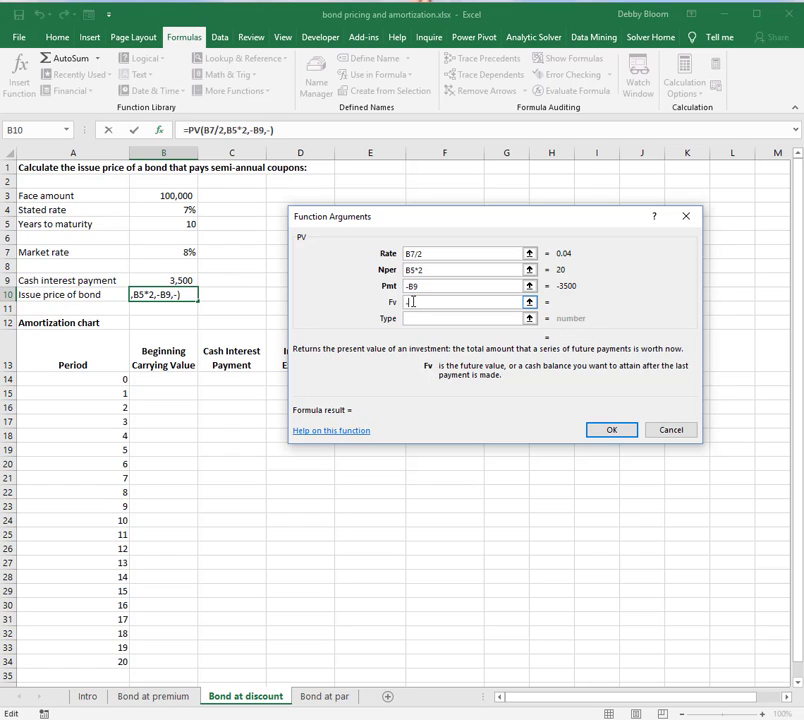
click(177, 195)
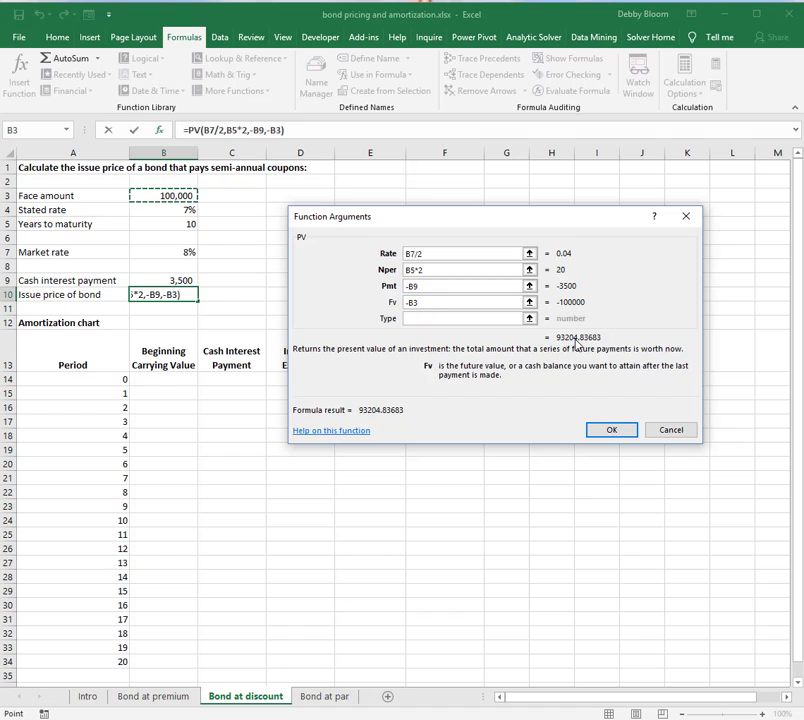
click(611, 431)
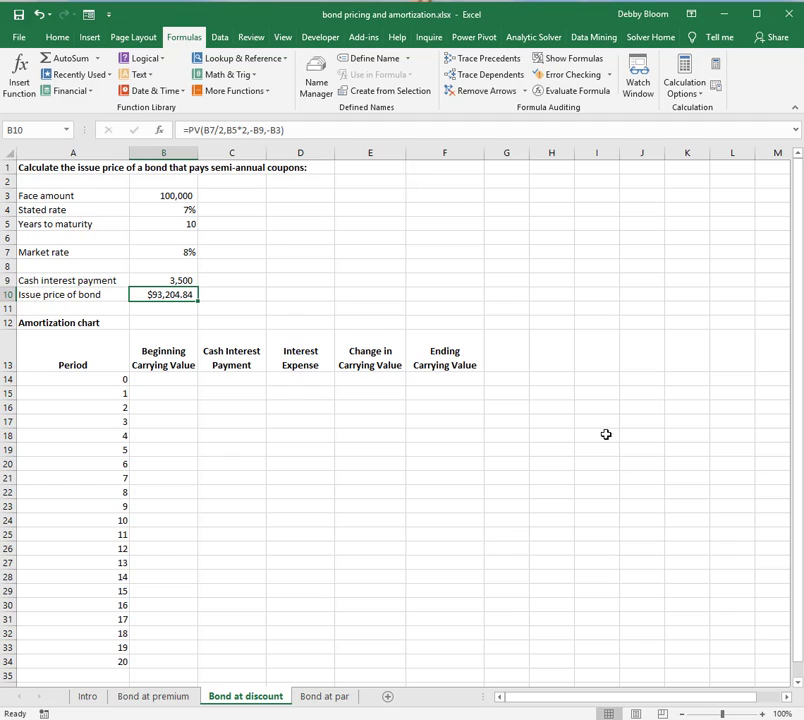
Link the period 0 ending carrying value F14 to the issue price with =B10, and the period 1 beginning carrying value B15 with =F14.
click(441, 379)
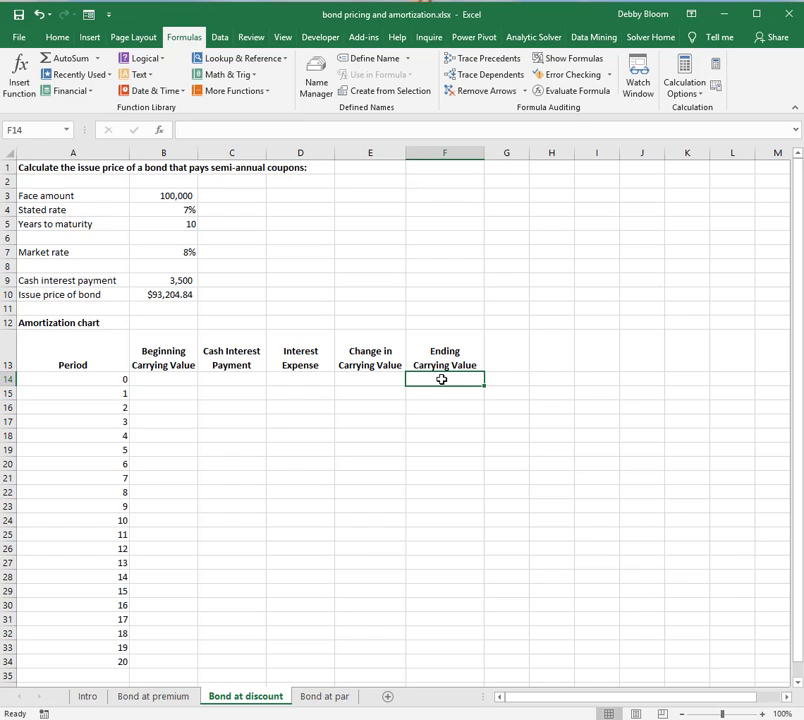
text(=)
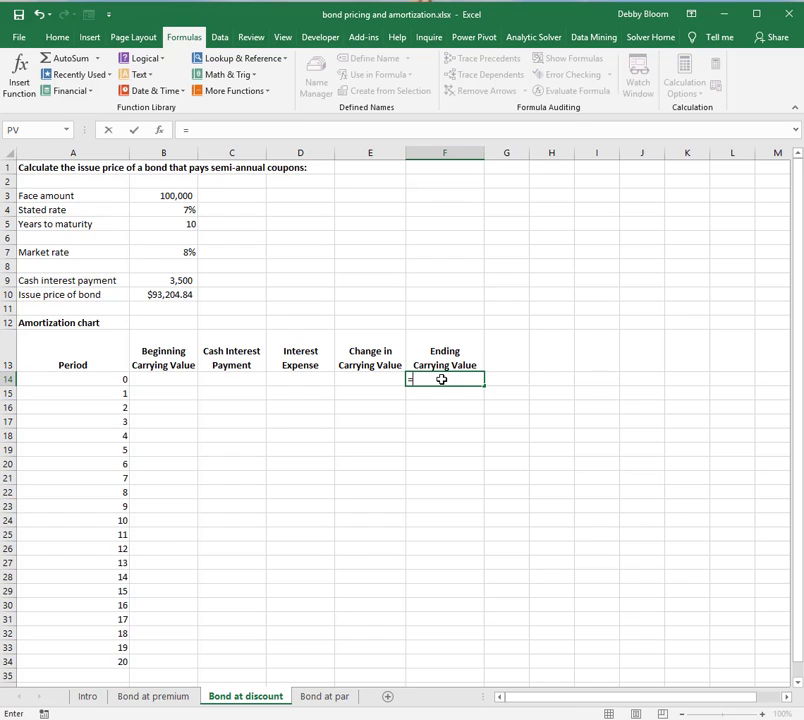
click(174, 296)
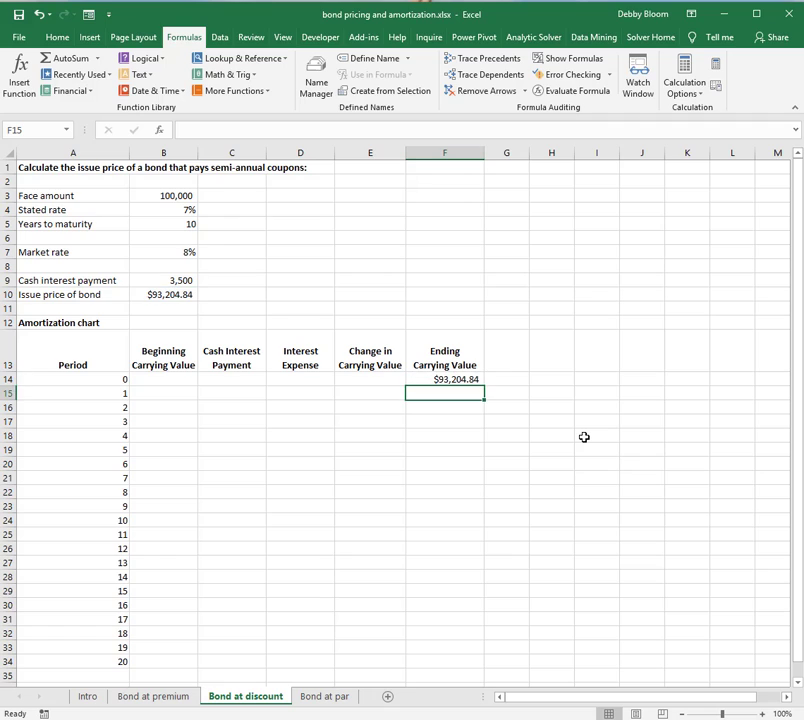
click(152, 393)
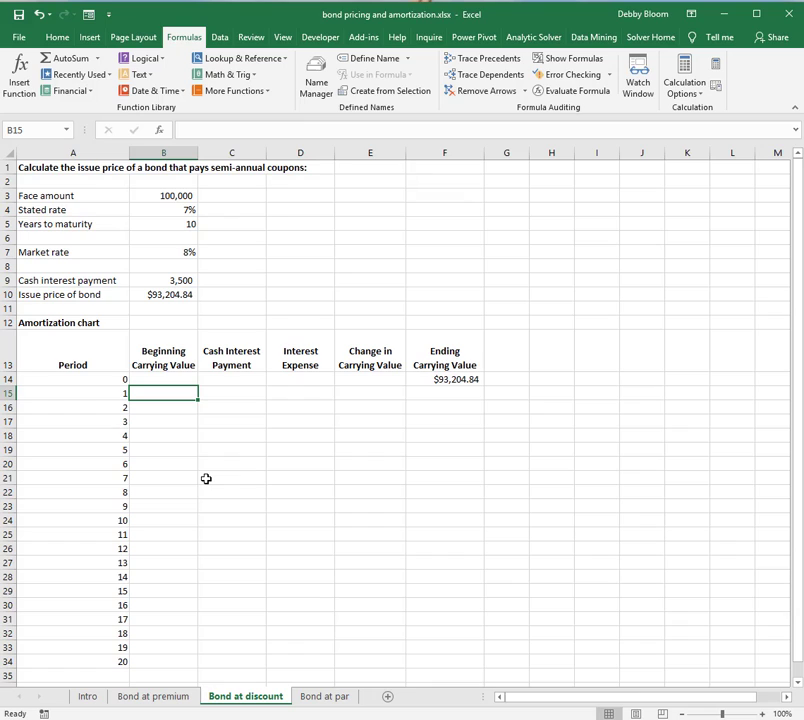
text(=)
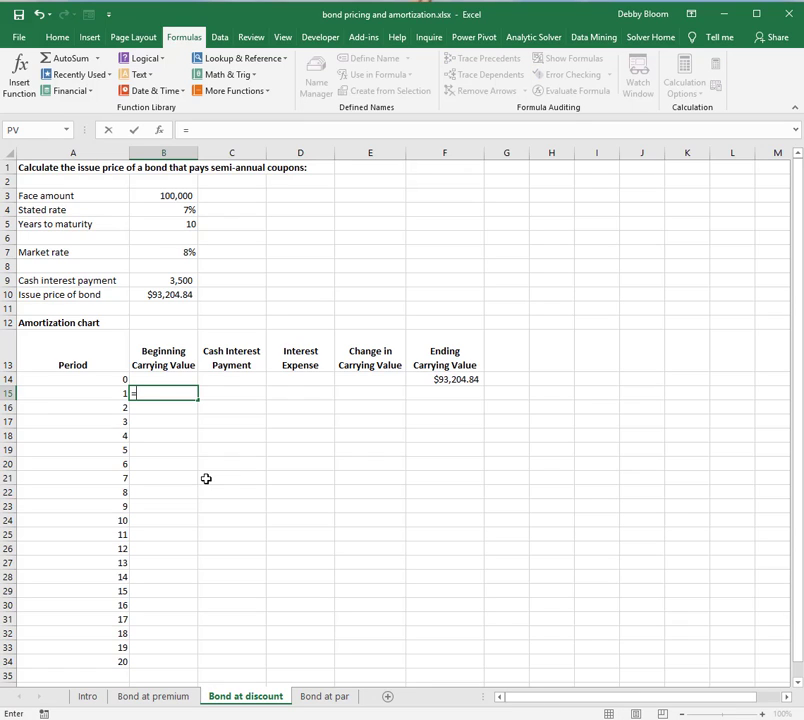
click(453, 379)
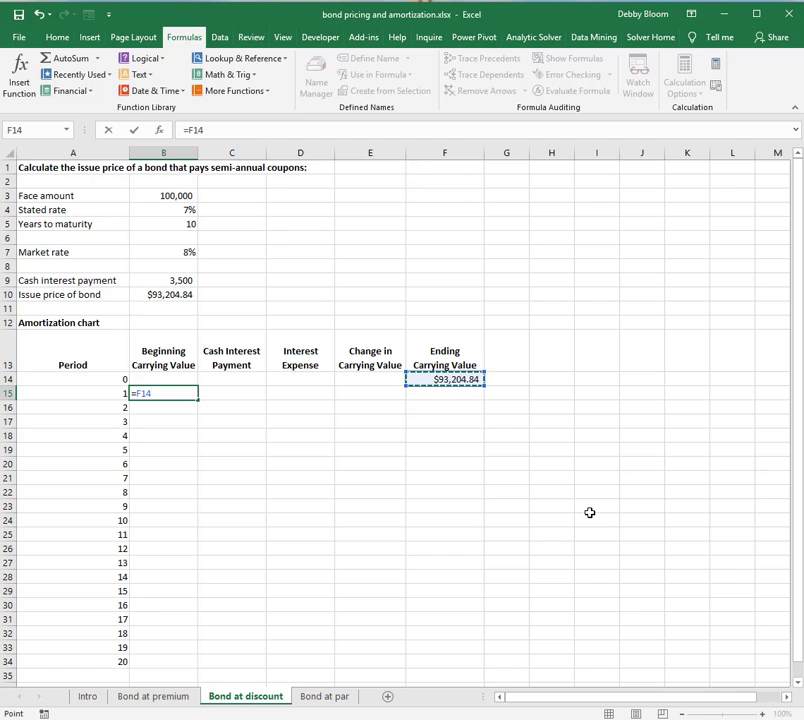
key(Return)
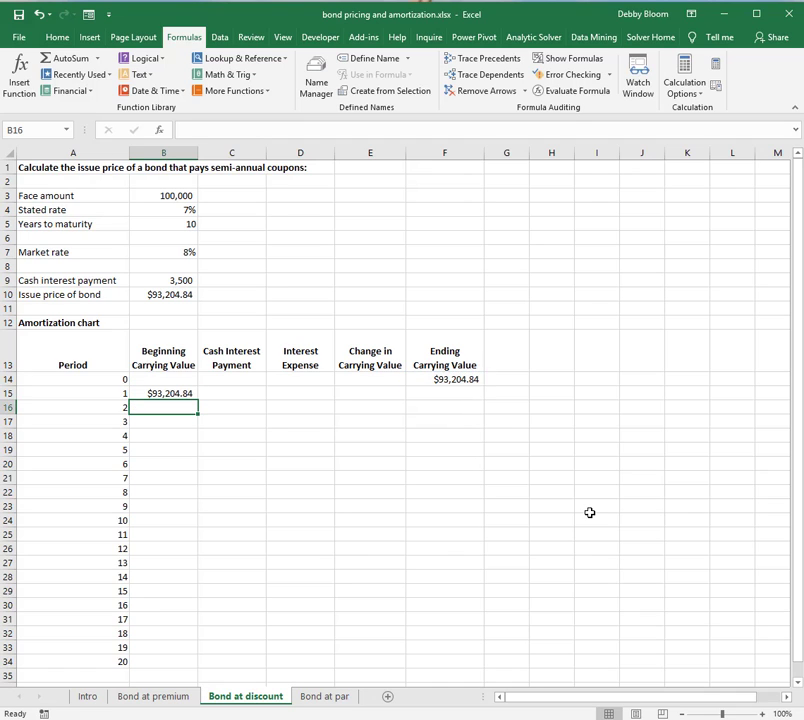
Set the period 1 cash interest payment in C15 to an absolute reference to the calculated payment, =$B$9.
click(213, 392)
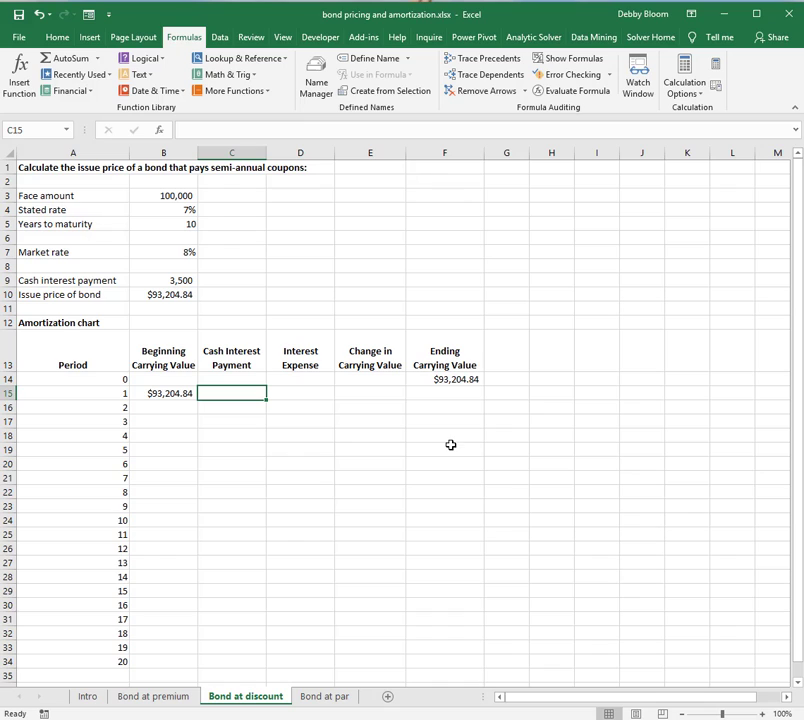
text(=)
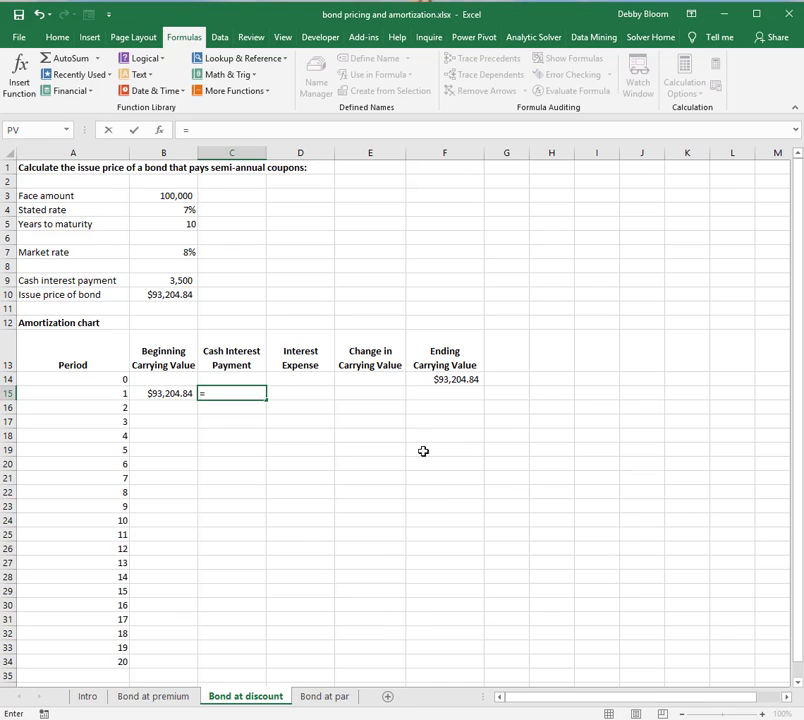
click(169, 279)
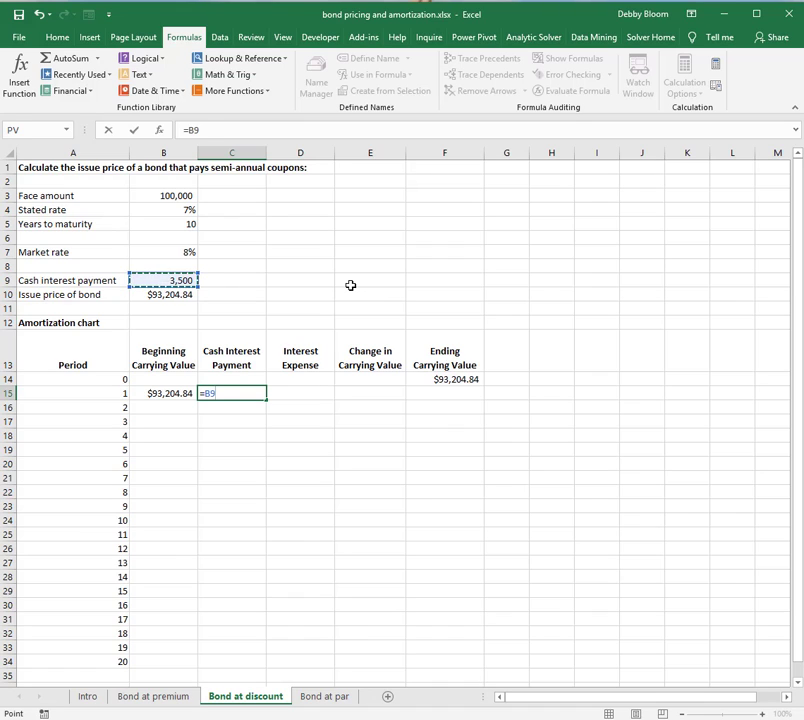
key(F4)
key(Return)
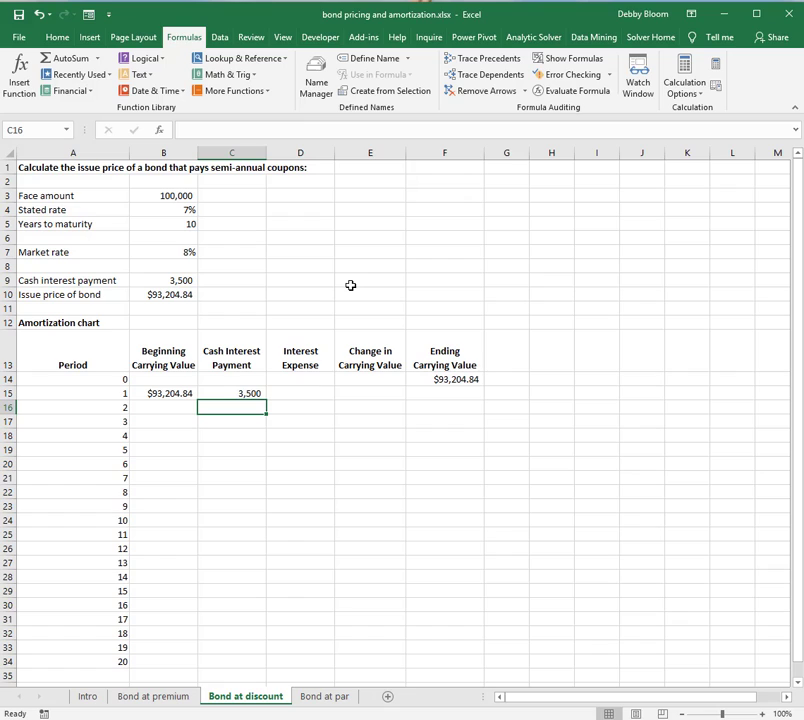
Calculate the period 1 interest expense in D15 as beginning carrying value times half the market rate, =B15*$B$7/2.
click(313, 390)
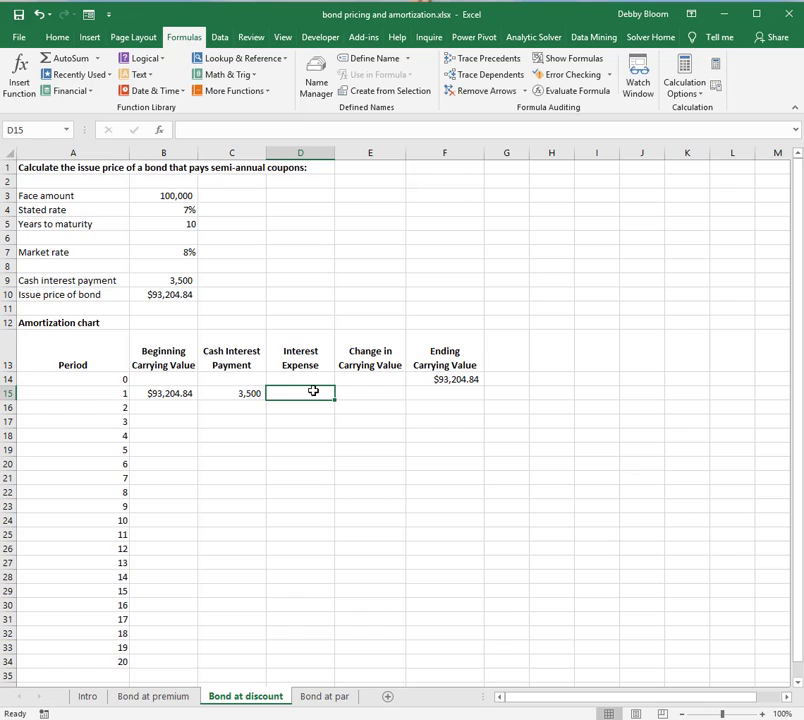
text(=)
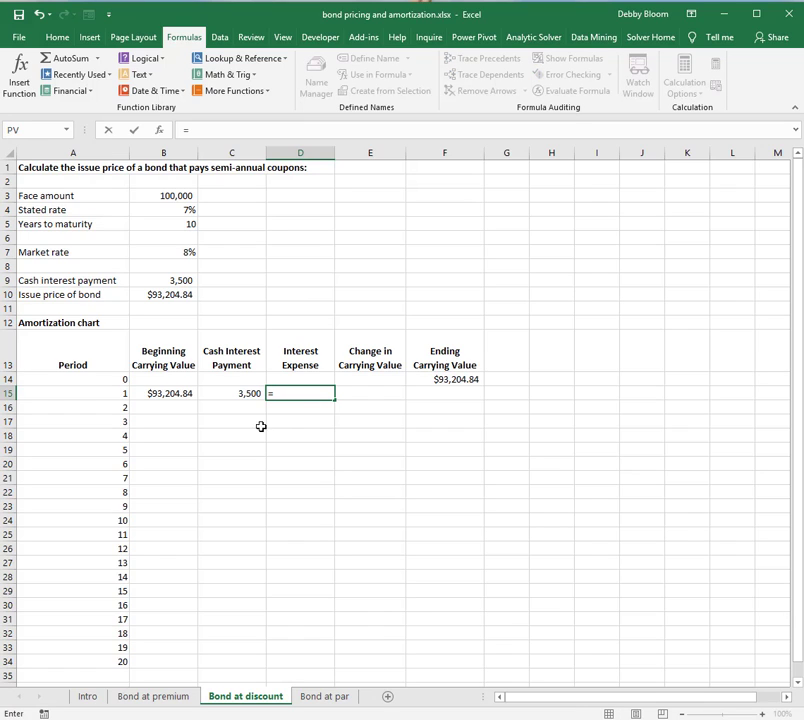
click(160, 395)
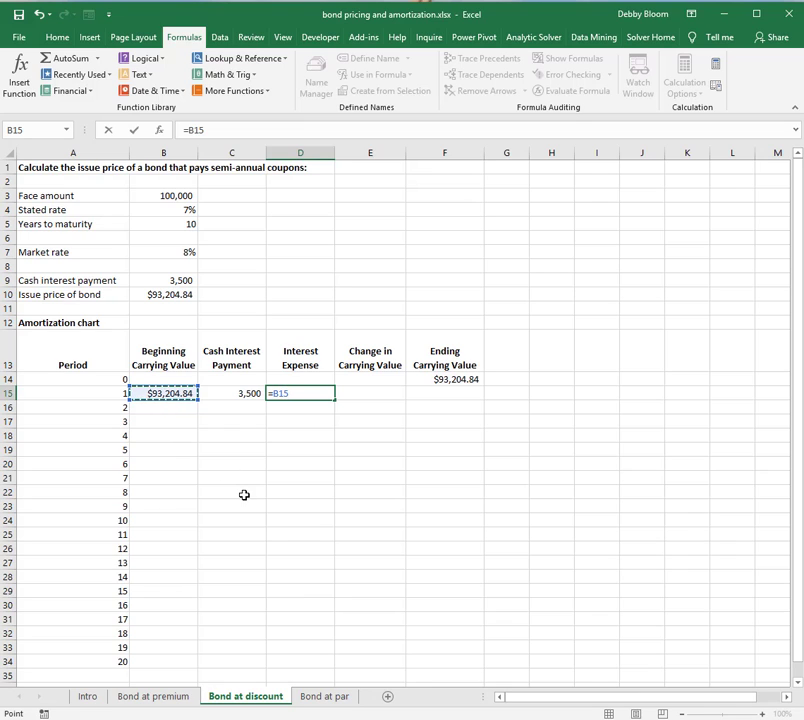
text(*)
click(170, 257)
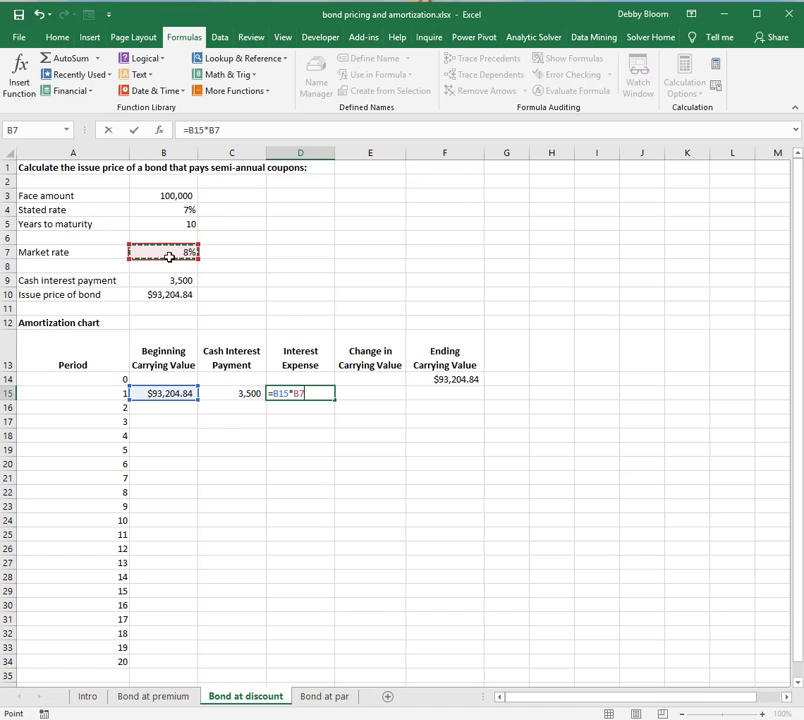
key(F4)
text(/2)
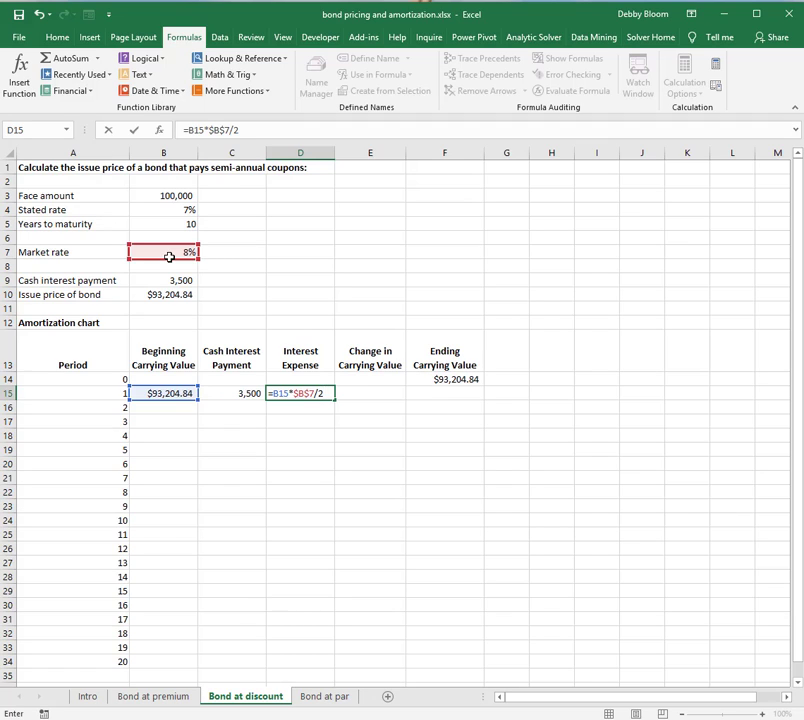
key(Return)
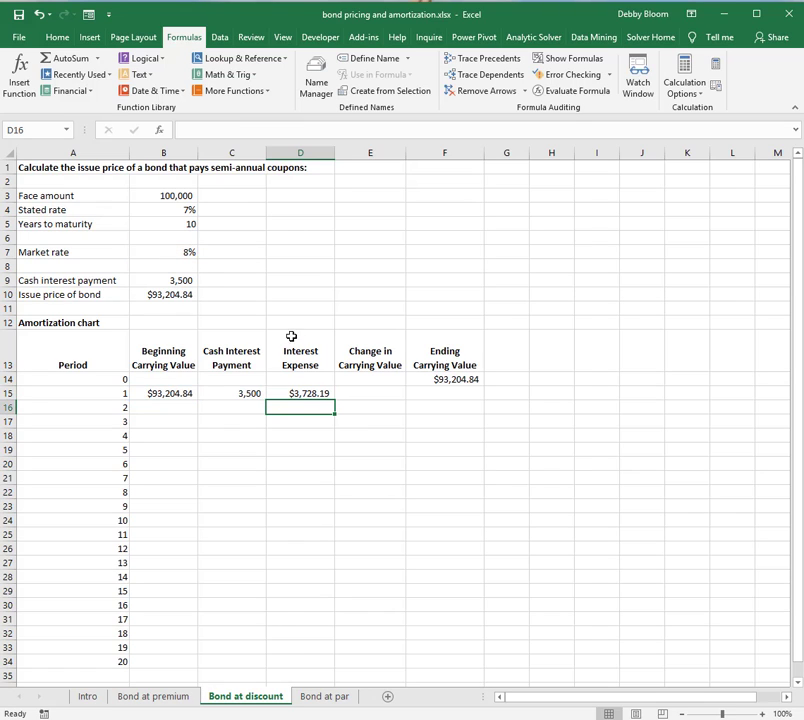
Calculate the period 1 change in carrying value in E15 as interest expense minus cash interest payment, =D15-C15.
click(387, 395)
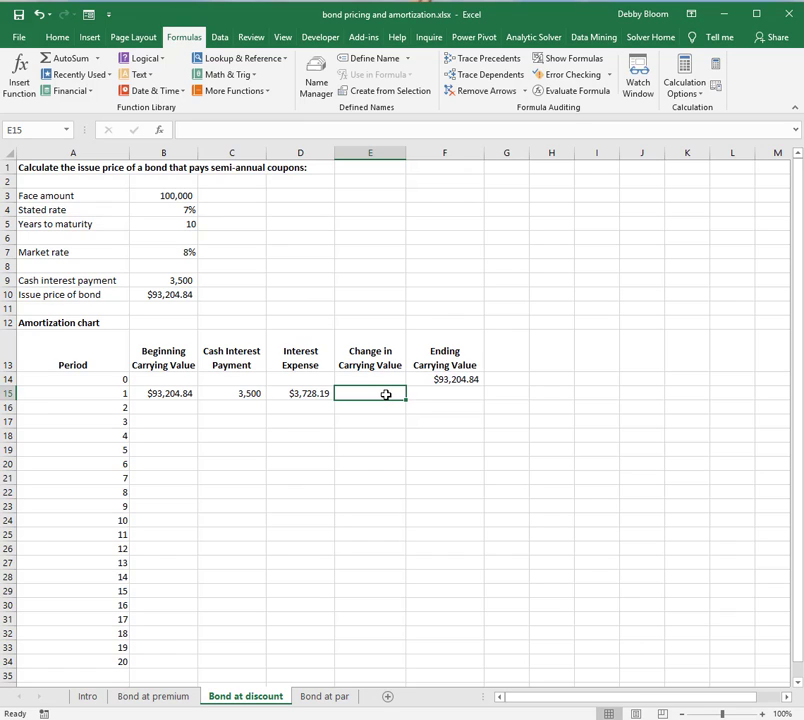
text(=)
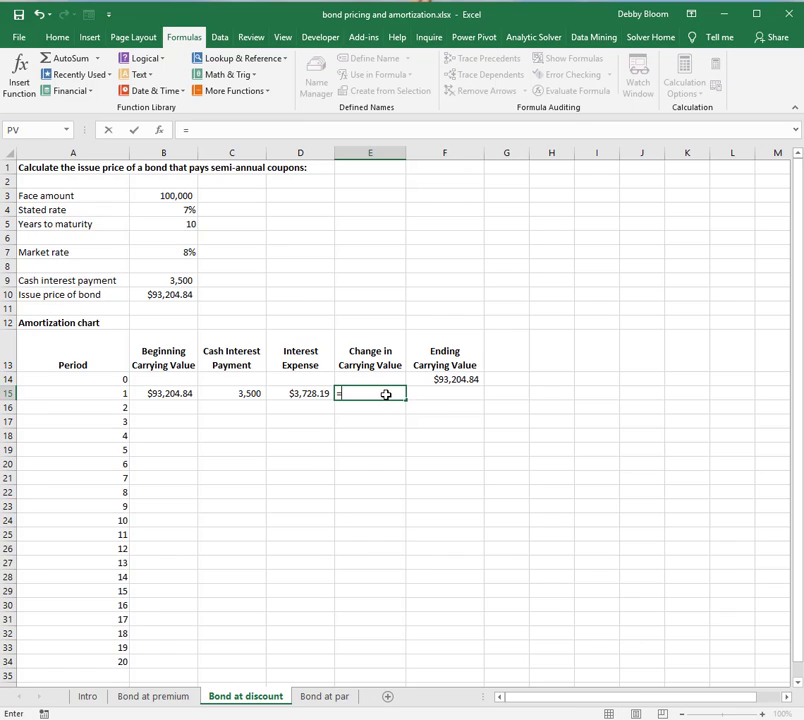
click(313, 395)
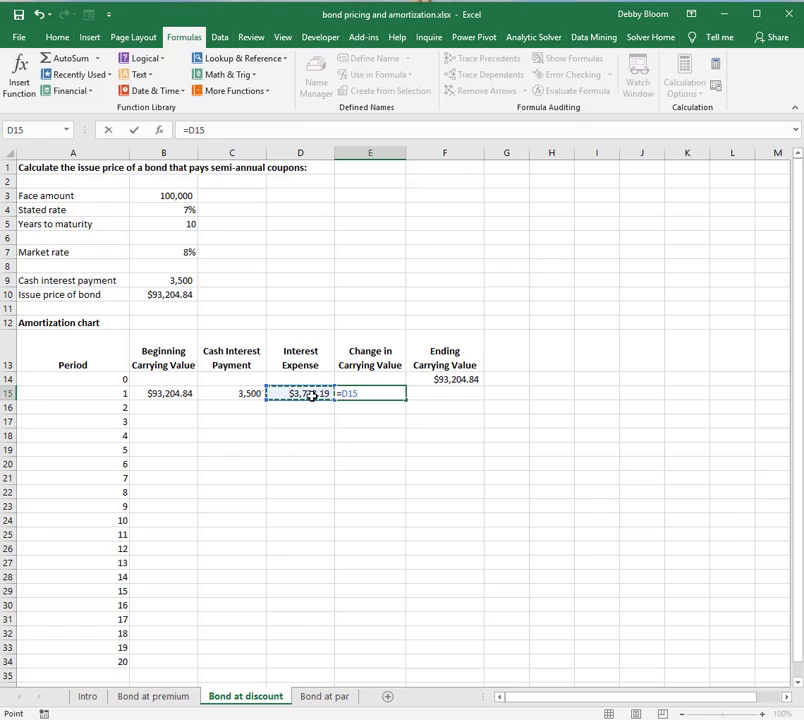
text(-)
click(233, 393)
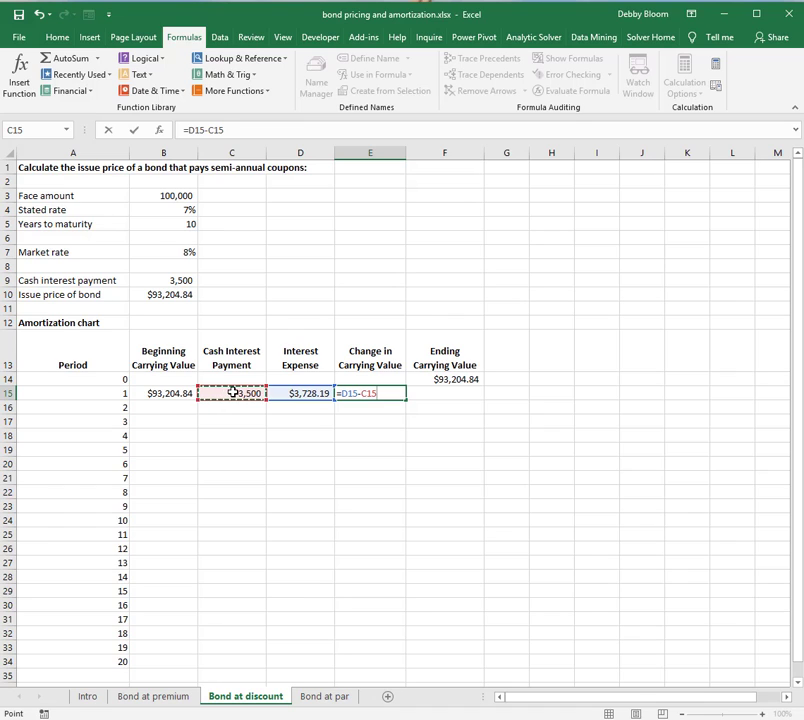
key(Return)
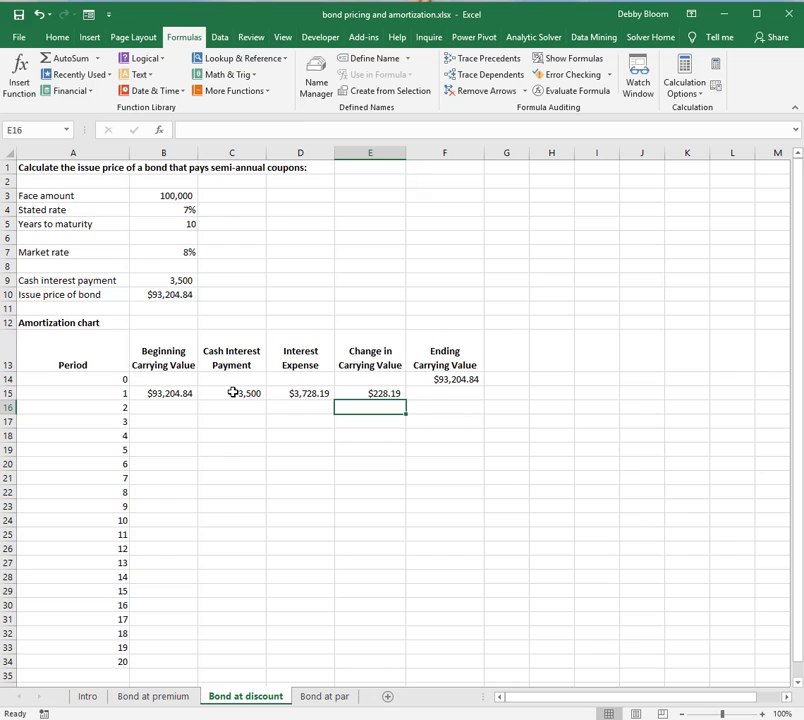
Calculate the period 1 ending carrying value in F15 as beginning value plus the change in carrying value, =B15+E15.
click(447, 396)
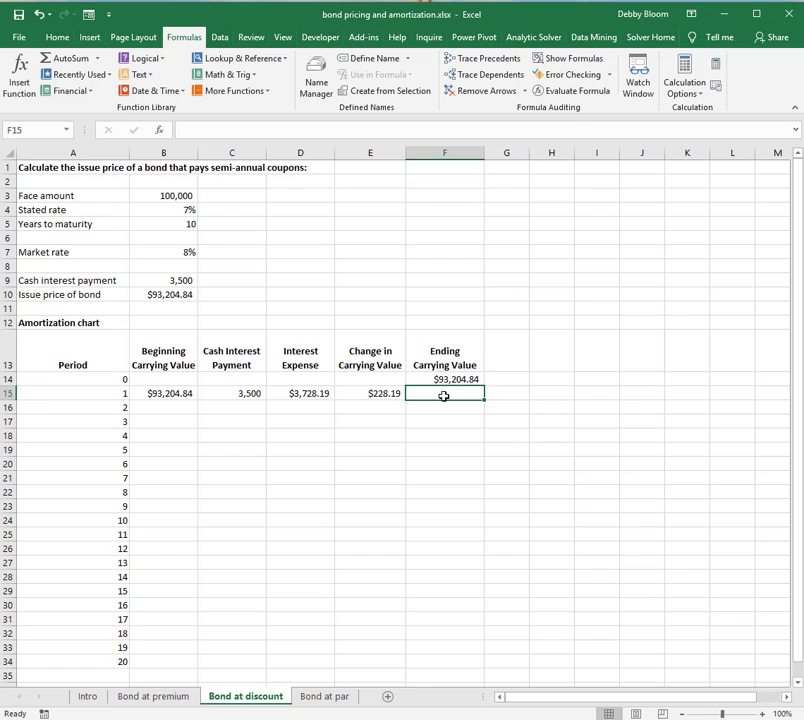
text(=)
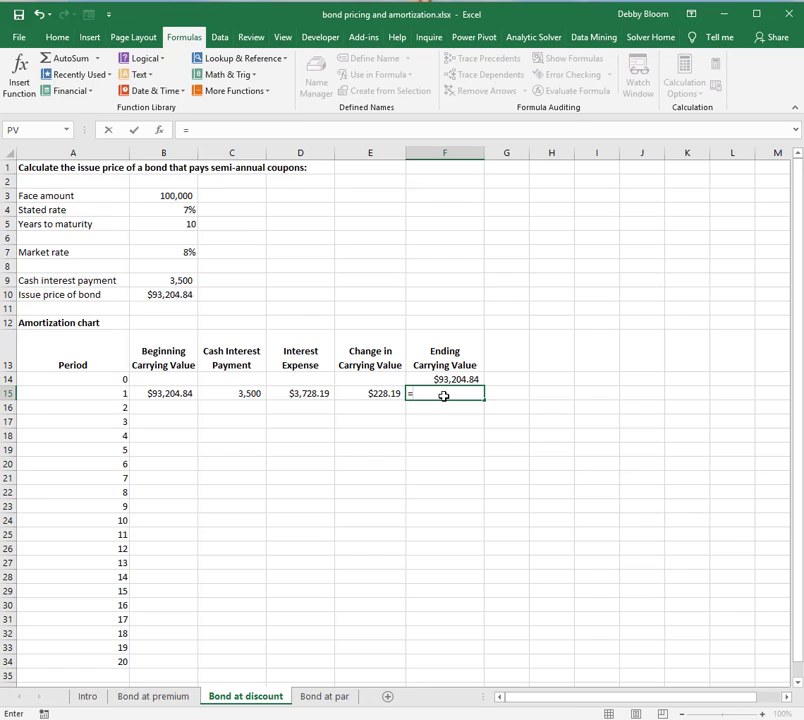
click(165, 394)
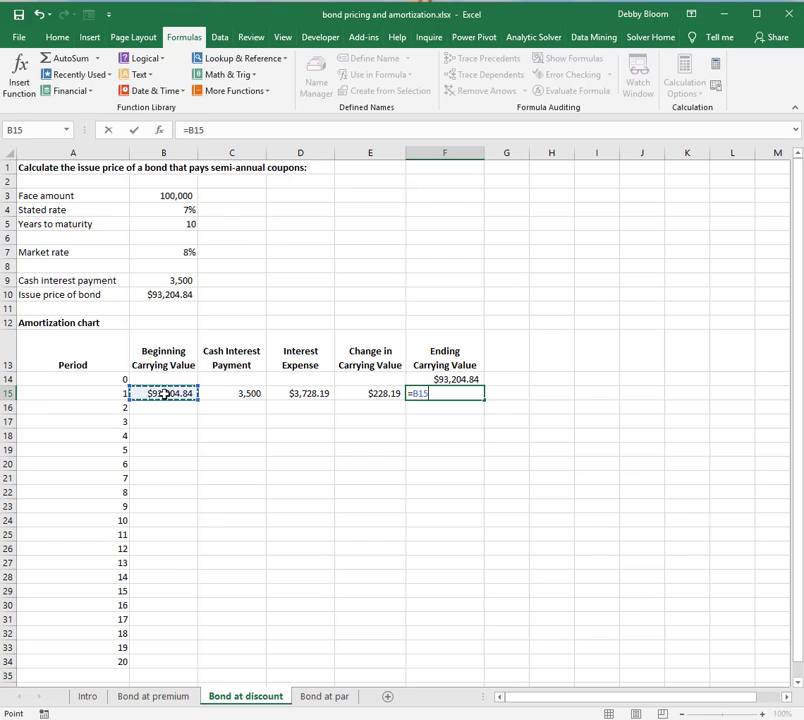
text(+)
click(360, 389)
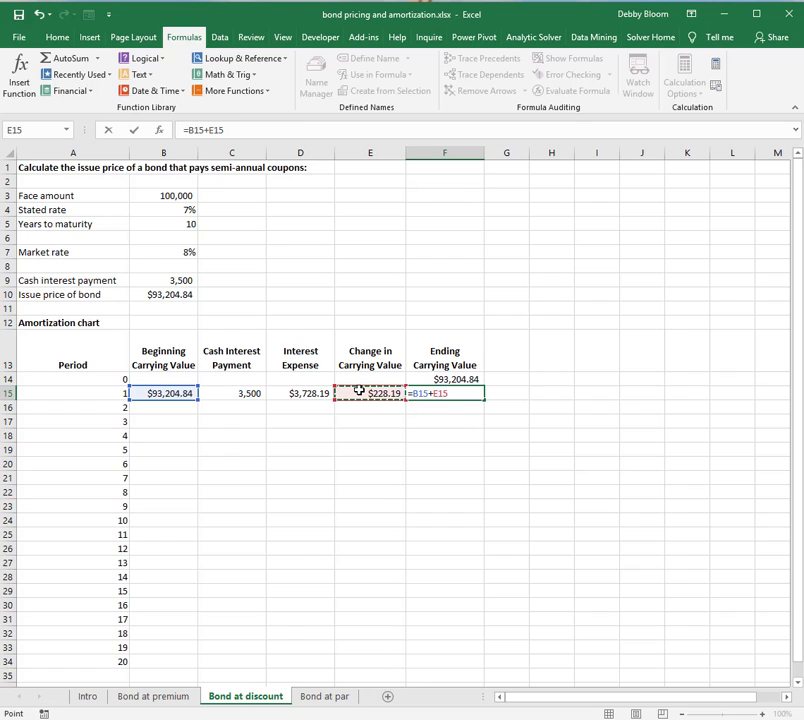
key(Return)
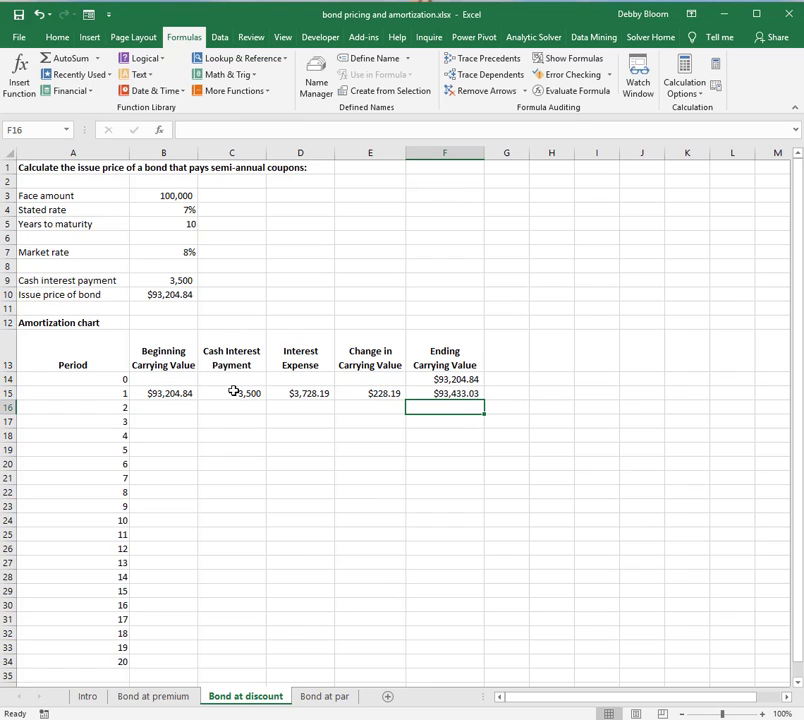
Fill the period 1 formulas in B15:F15 down through period 20 in row 34.
click(172, 393)
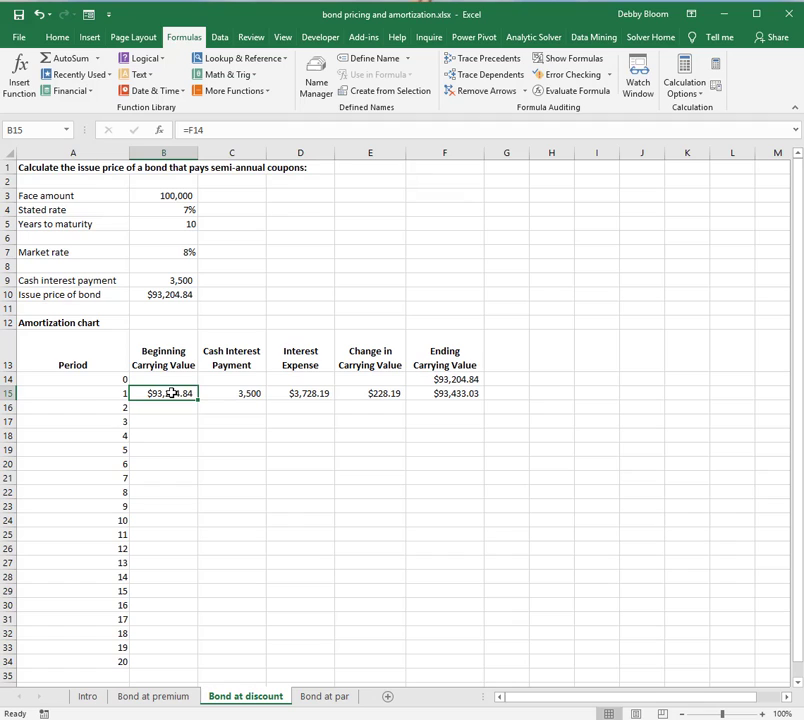
drag(172, 393, 440, 393)
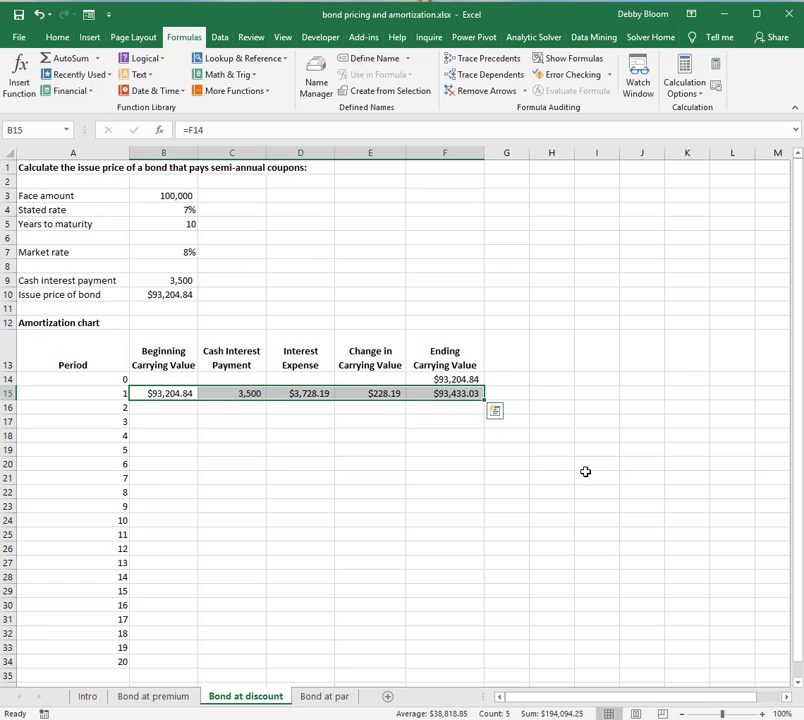
double_click(484, 401)
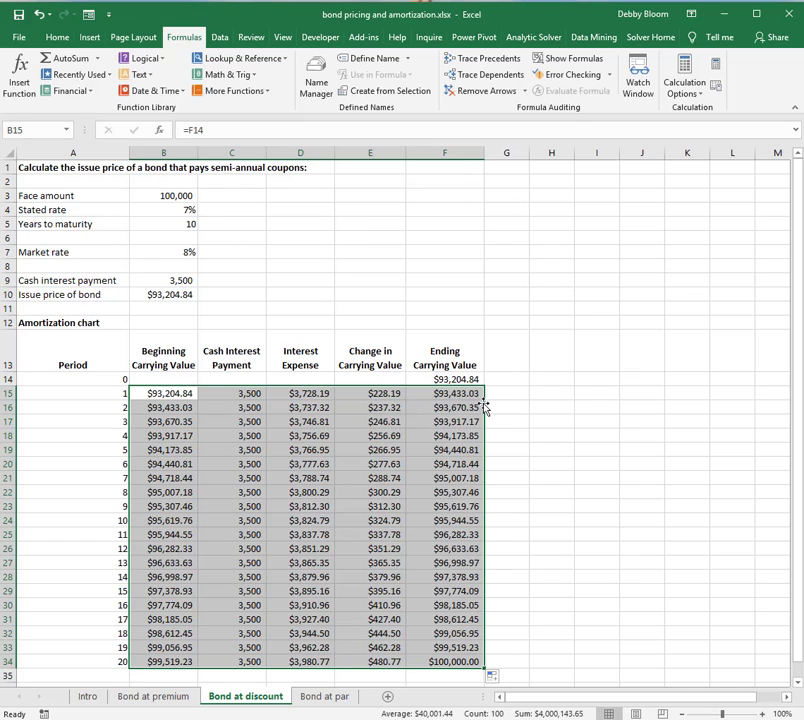
Check the period 20 ending carrying value in F34 against the issue price in B10 and the cash interest payments in C15:C34.
click(431, 661)
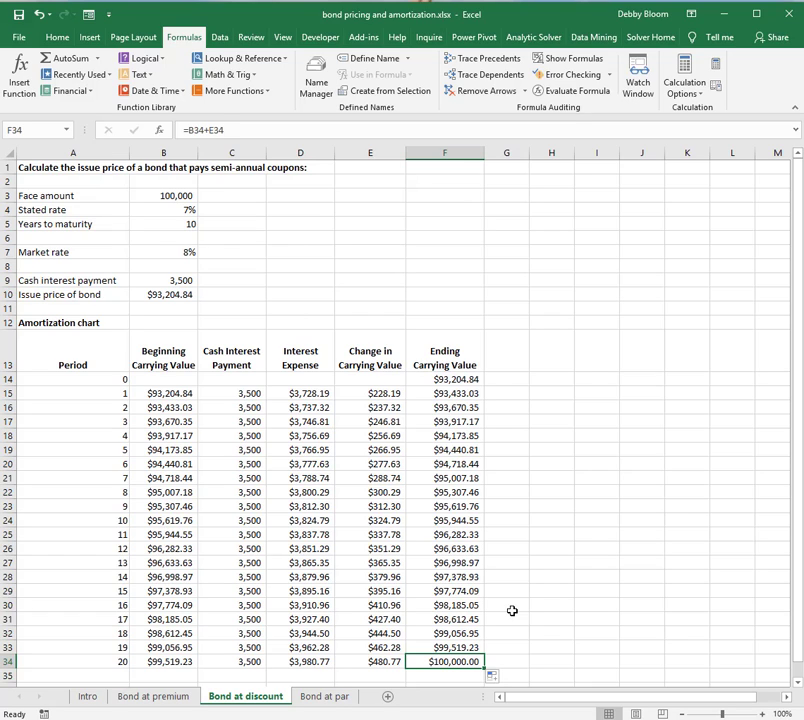
click(180, 302)
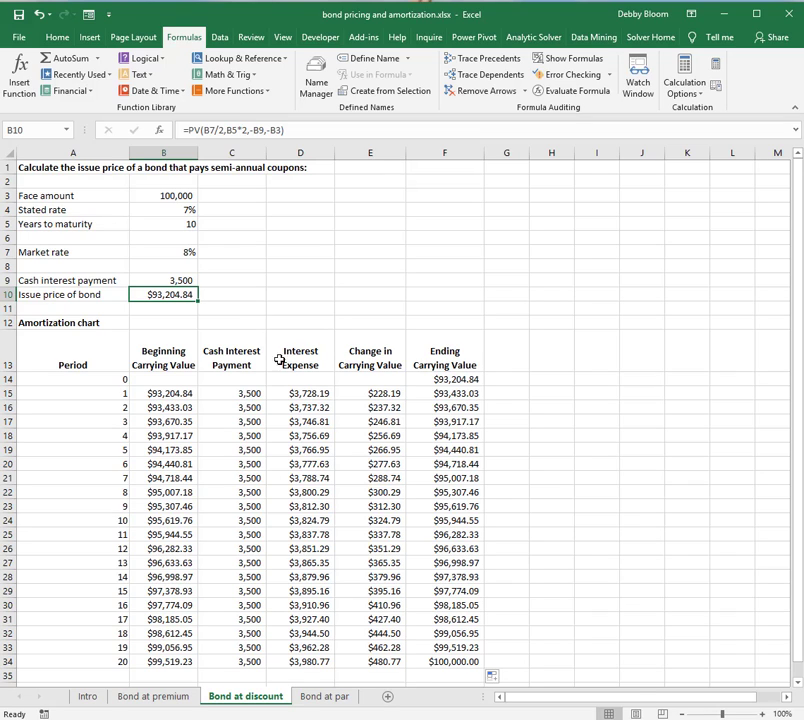
drag(246, 393, 241, 664)
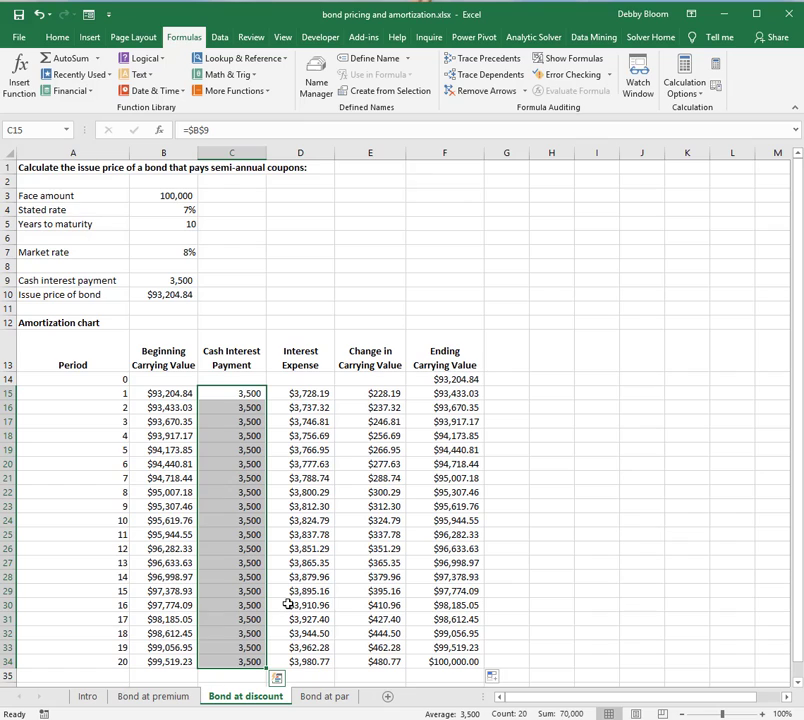
click(466, 659)
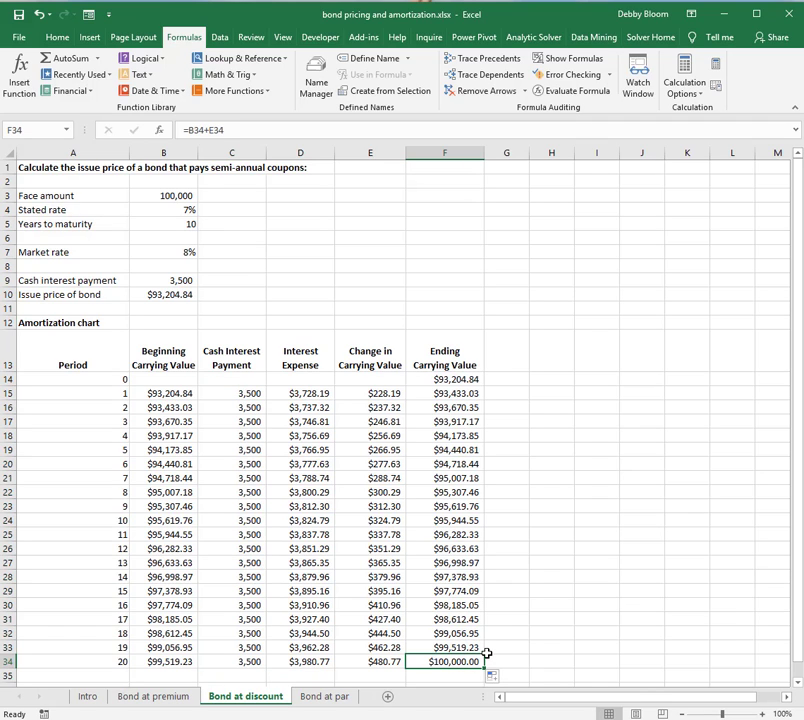
click(155, 295)
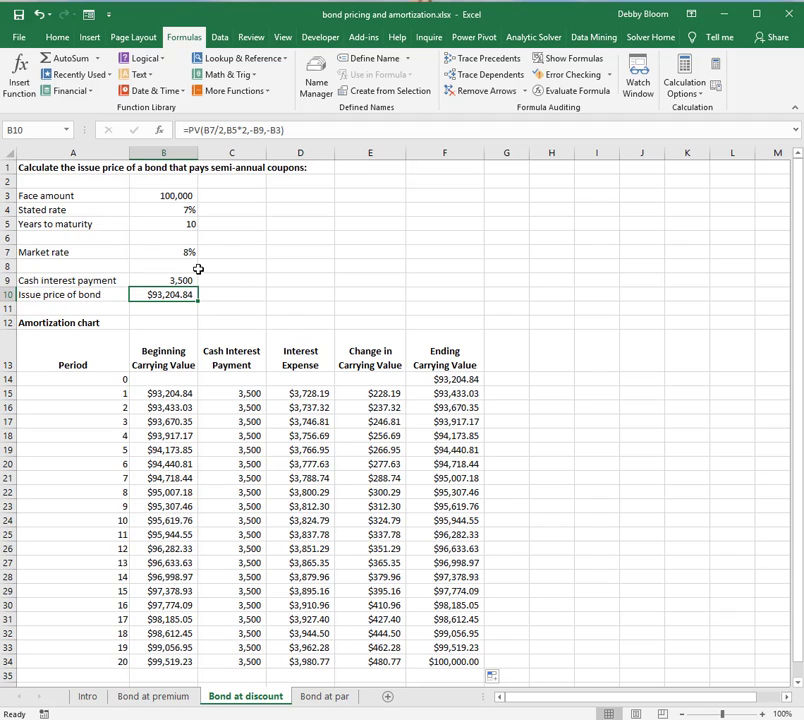
Open the Bond at par sheet and review its face amount, stated rate, years to maturity and market rate in B3:B7.
click(152, 250)
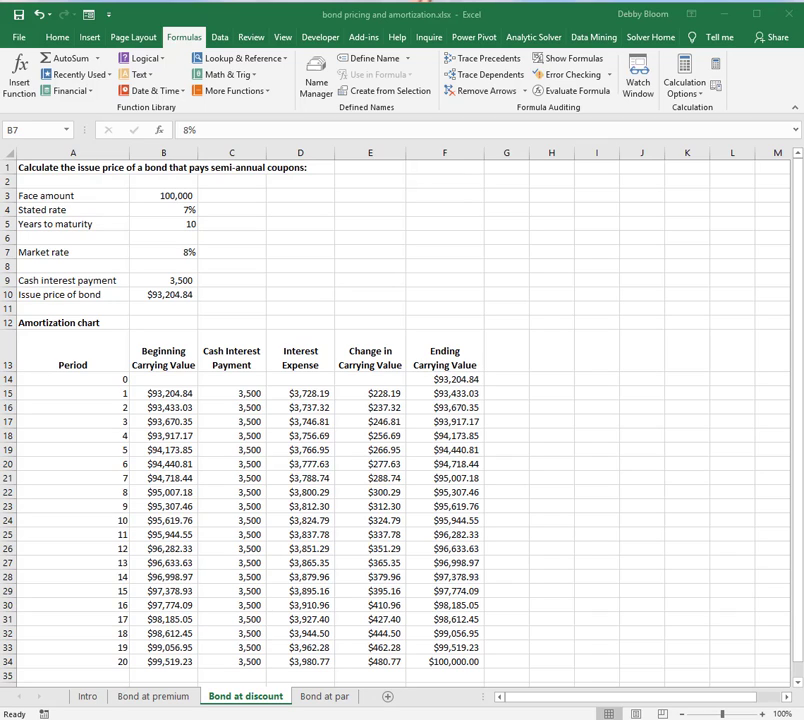
click(325, 696)
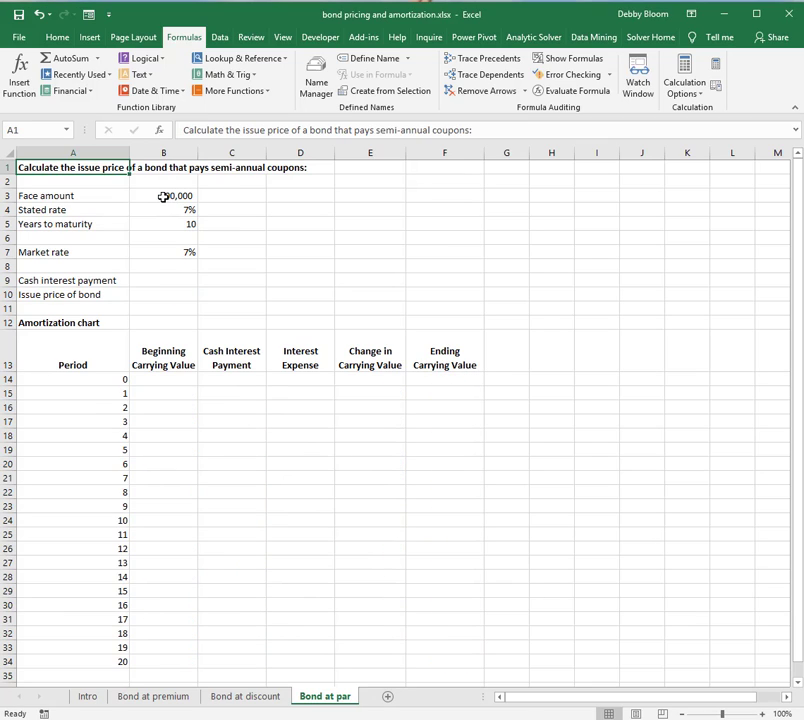
click(163, 196)
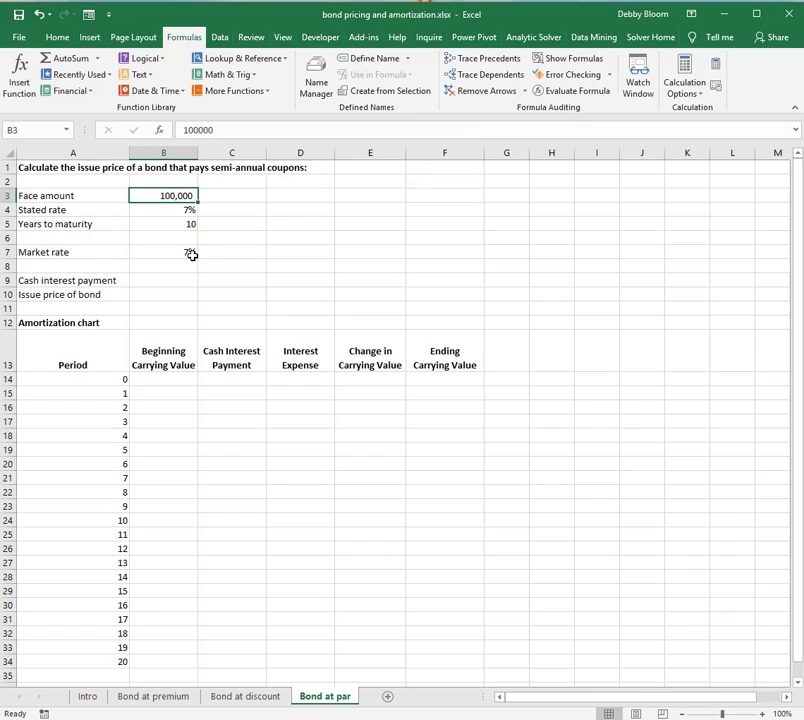
click(166, 209)
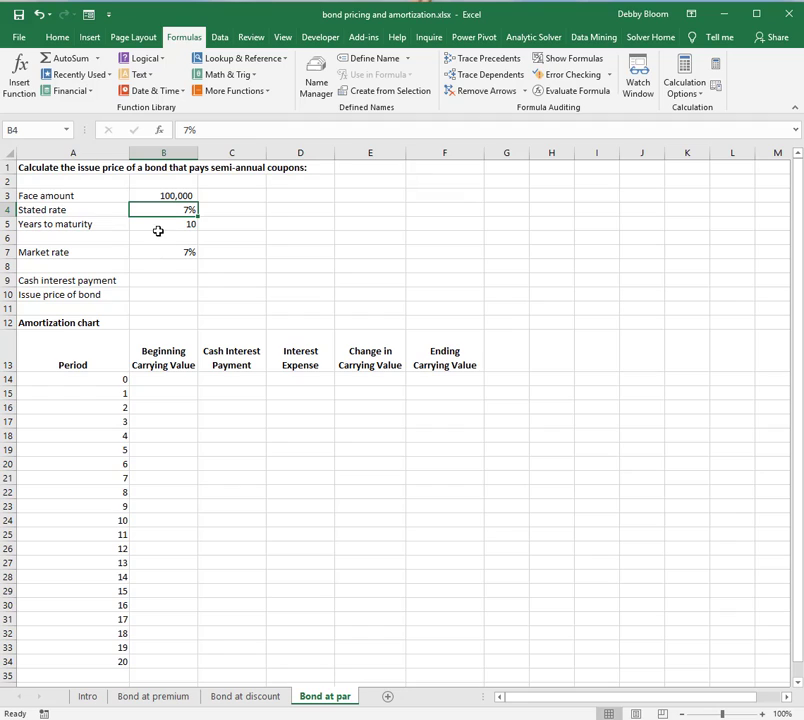
click(160, 226)
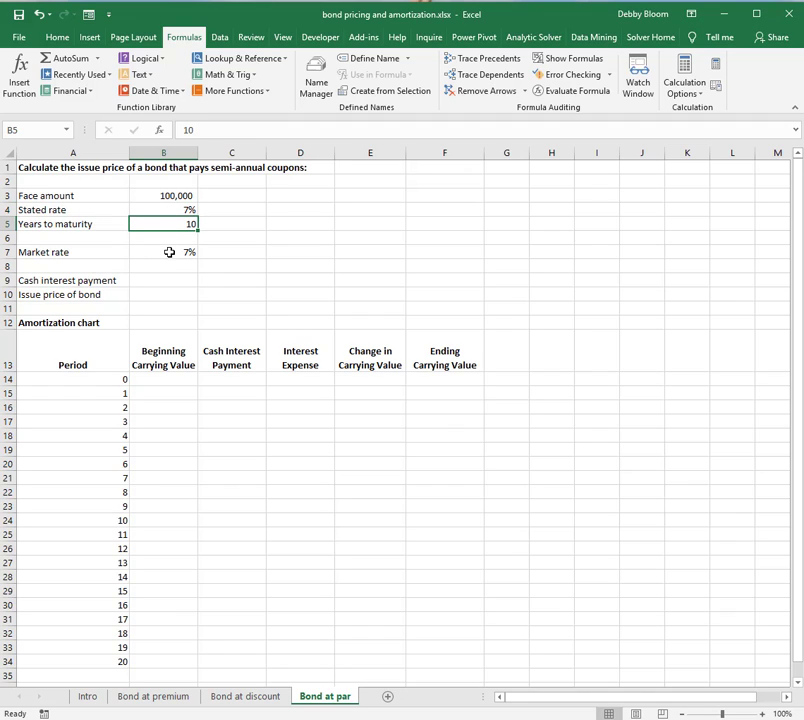
click(170, 252)
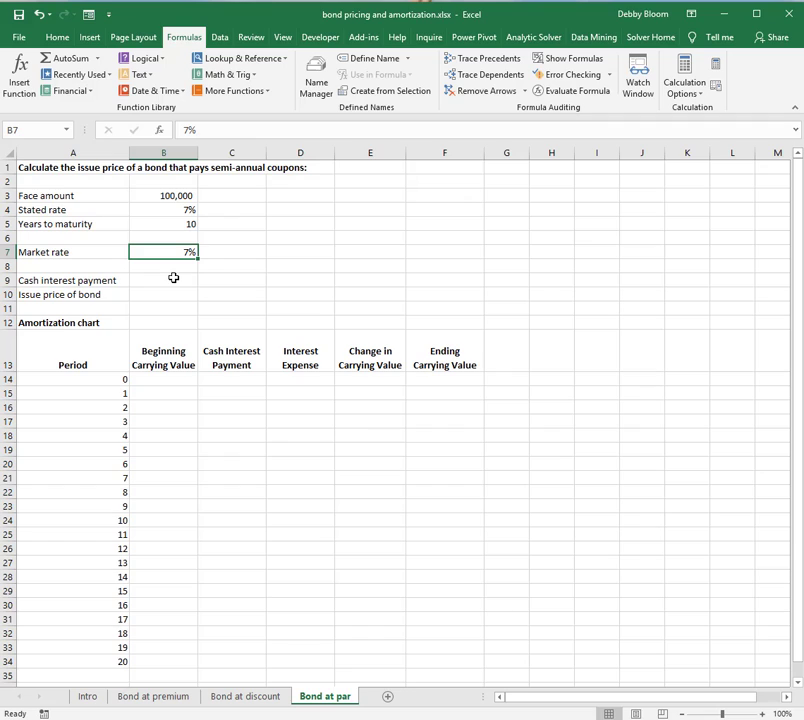
Calculate the semiannual cash interest payment in B9 as face amount times stated rate divided by two, =B3*B4/2.
click(173, 279)
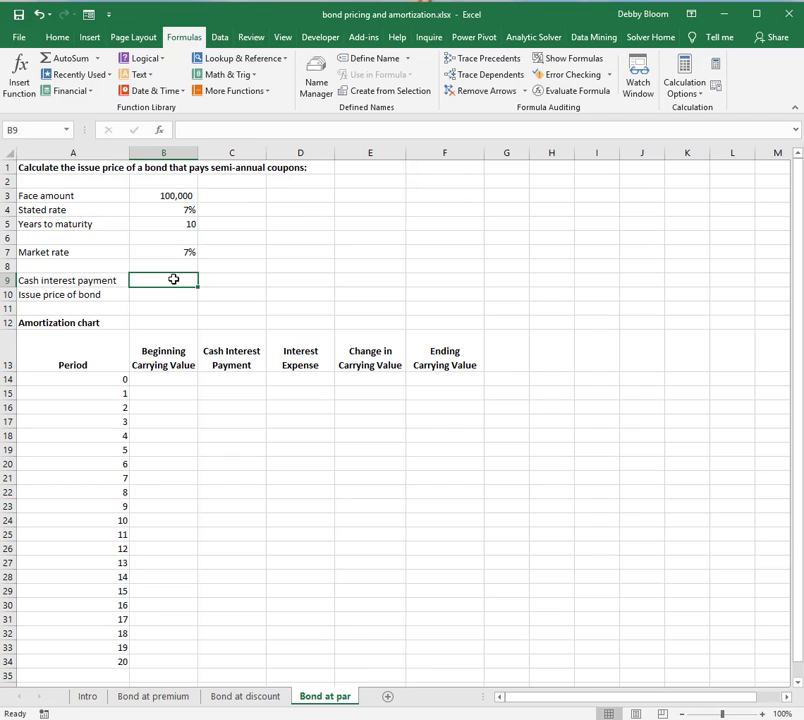
text(=)
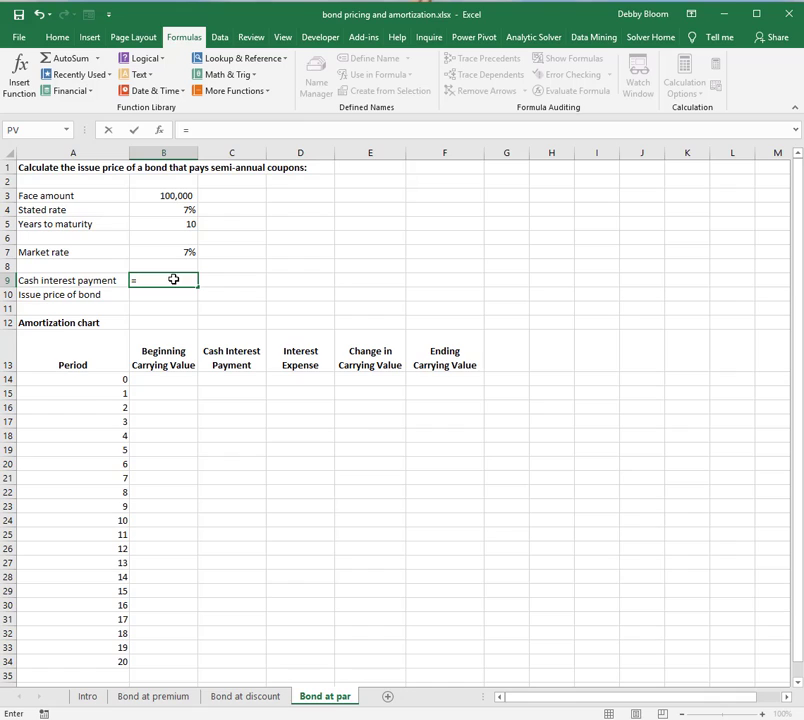
click(174, 196)
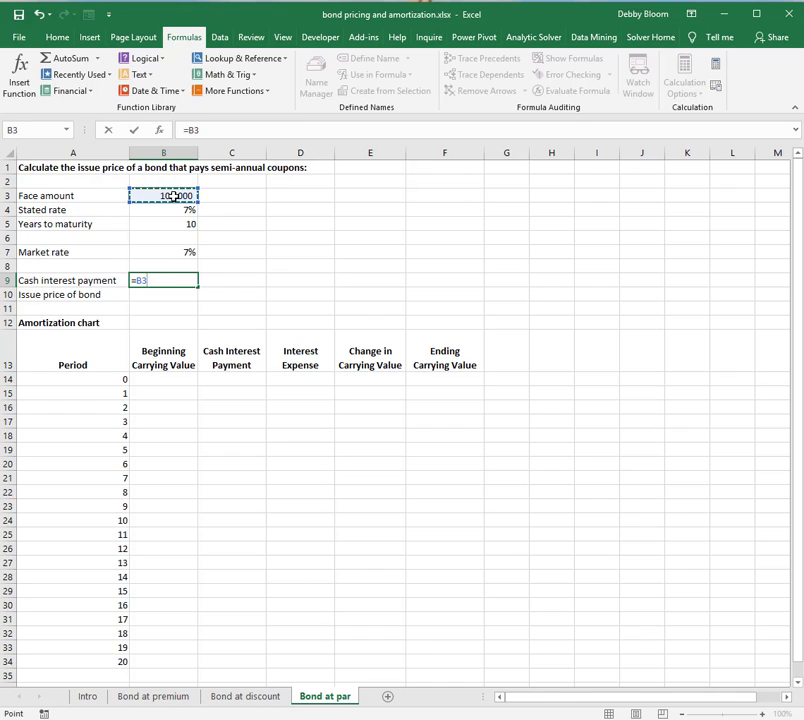
text(*)
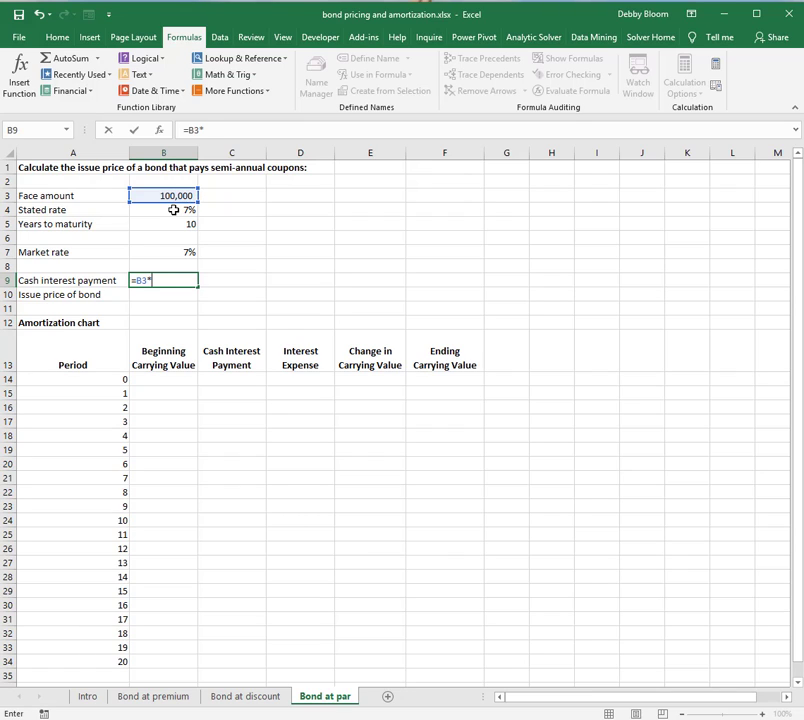
click(174, 210)
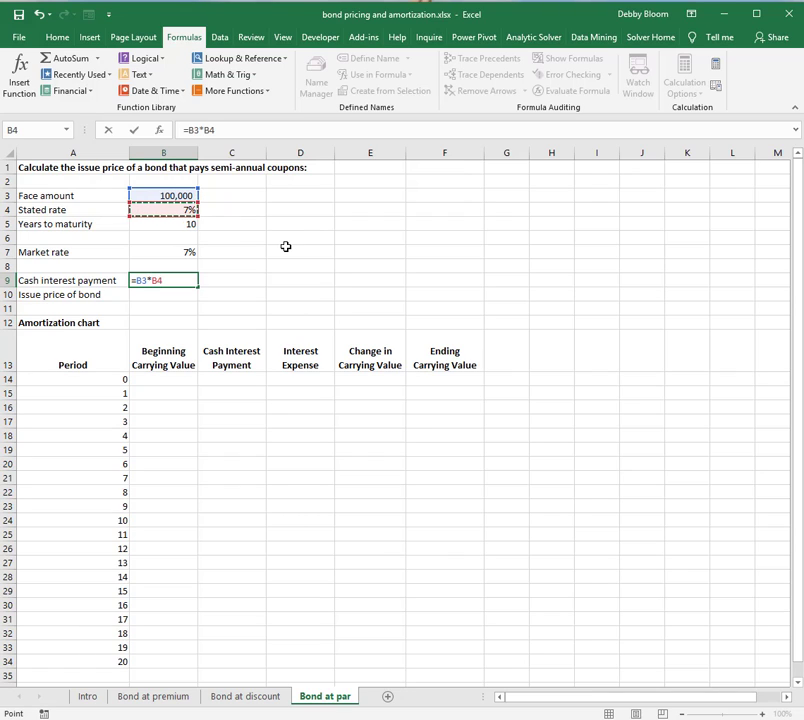
text(/2)
key(Return)
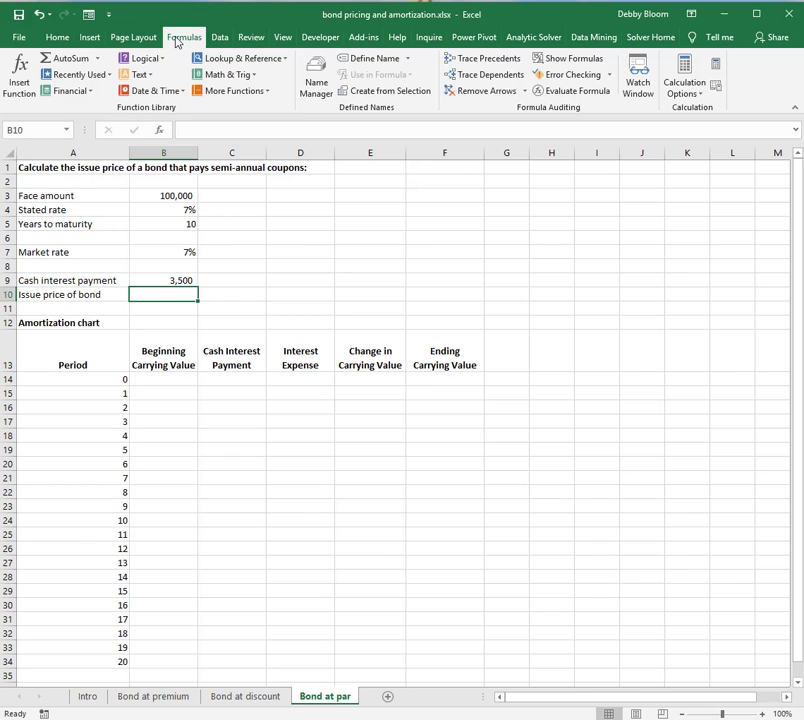
Insert the PV function in B10 for the bond's issue price, with Rate B7/2 and Nper B5*2.
click(93, 92)
drag(148, 153, 154, 328)
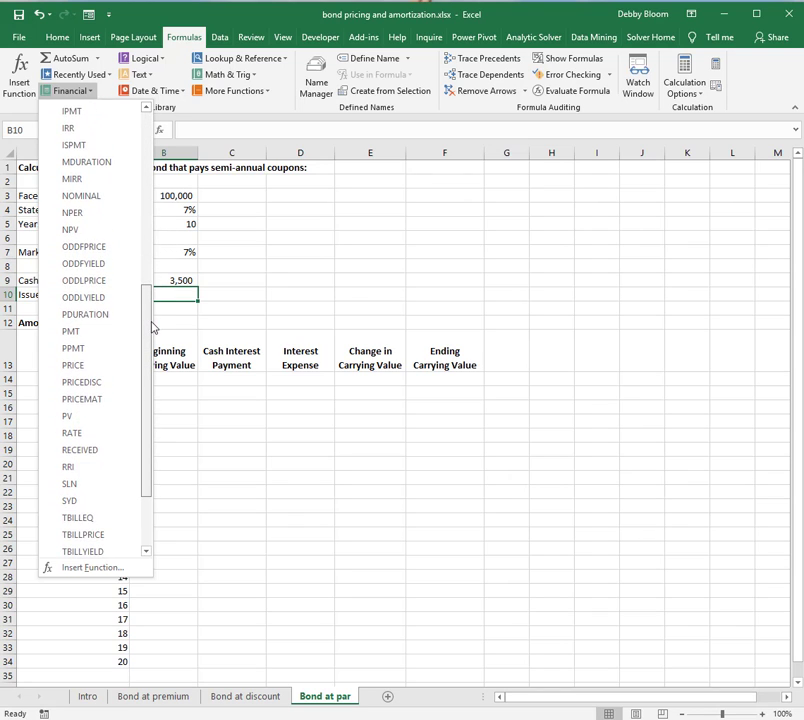
click(111, 417)
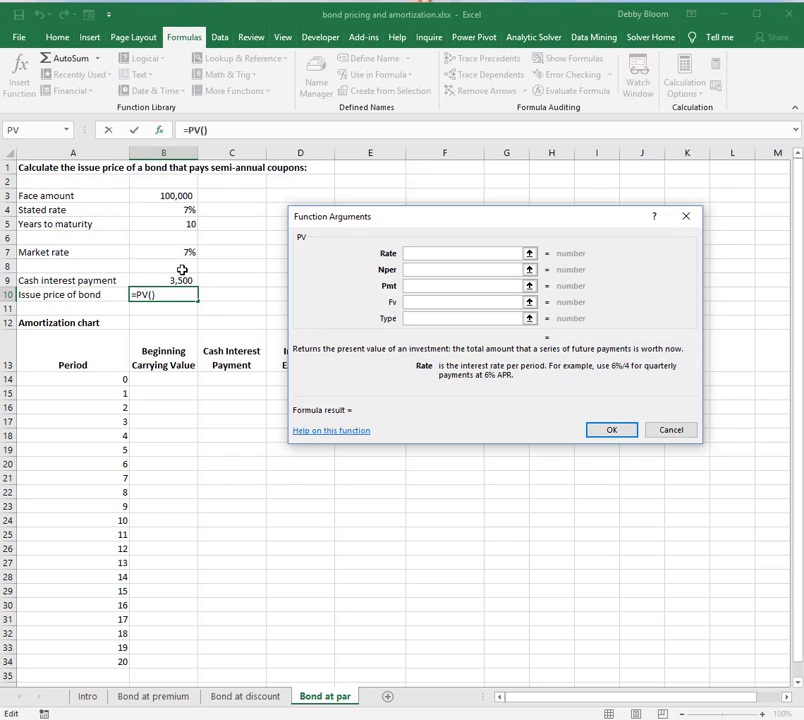
click(176, 251)
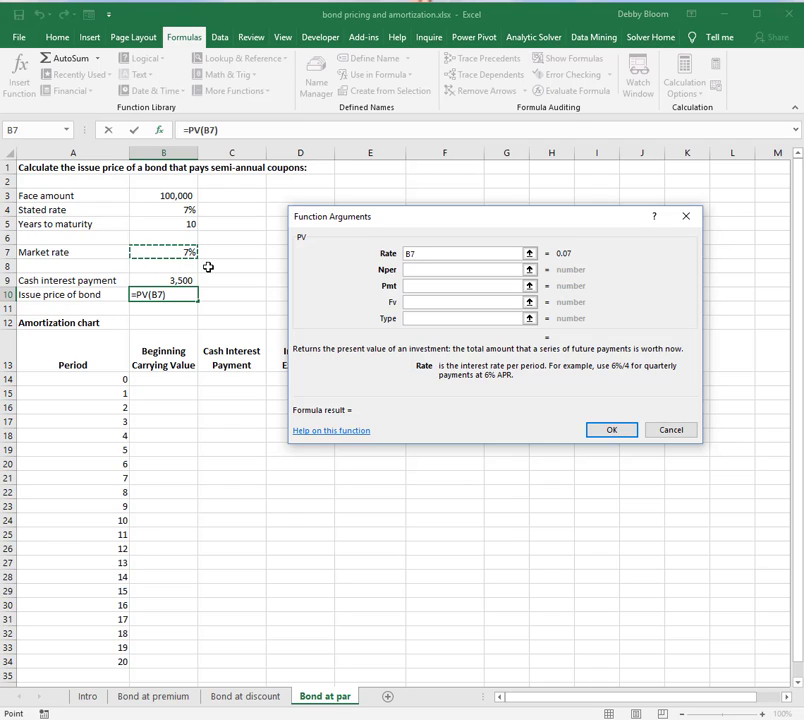
text(/2)
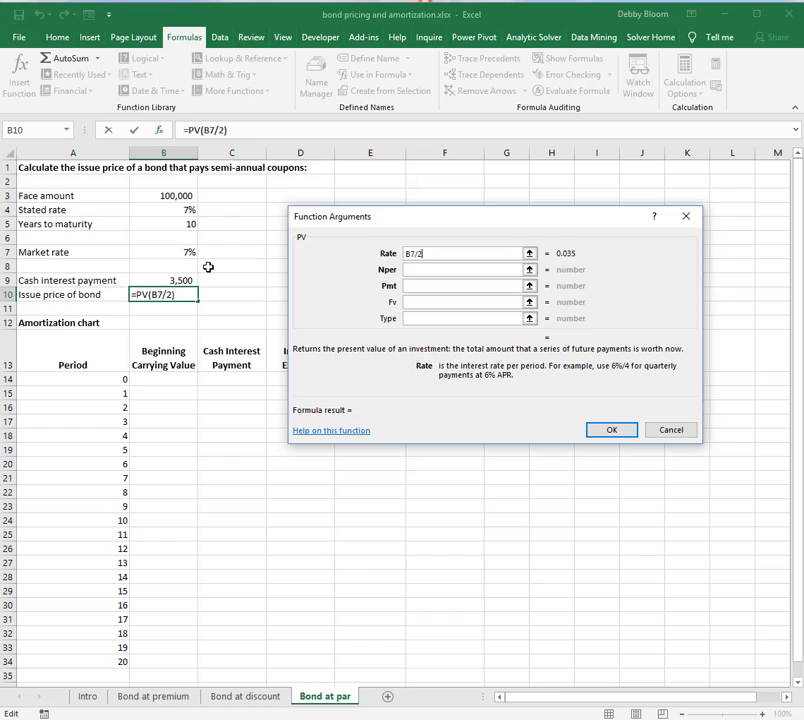
click(410, 270)
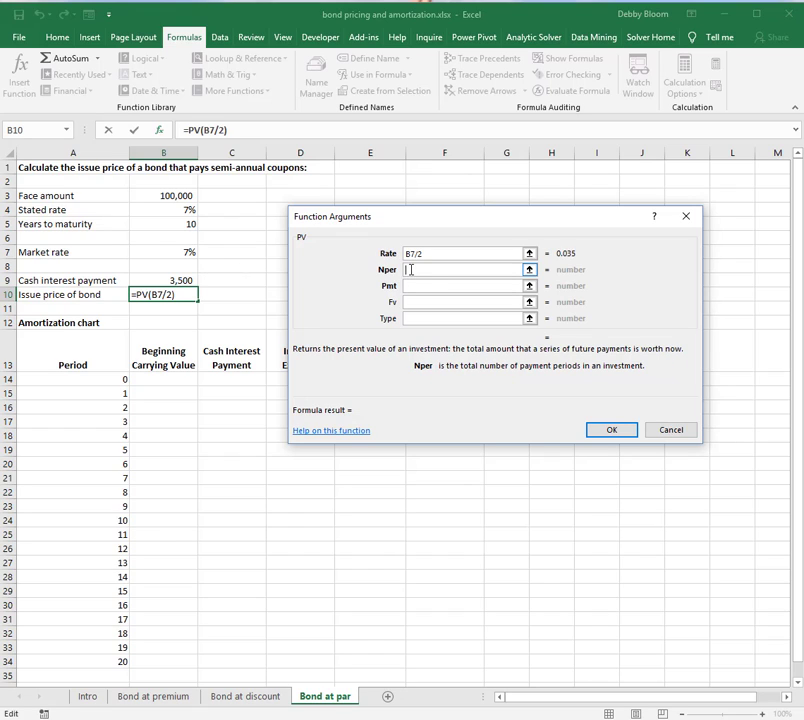
click(164, 224)
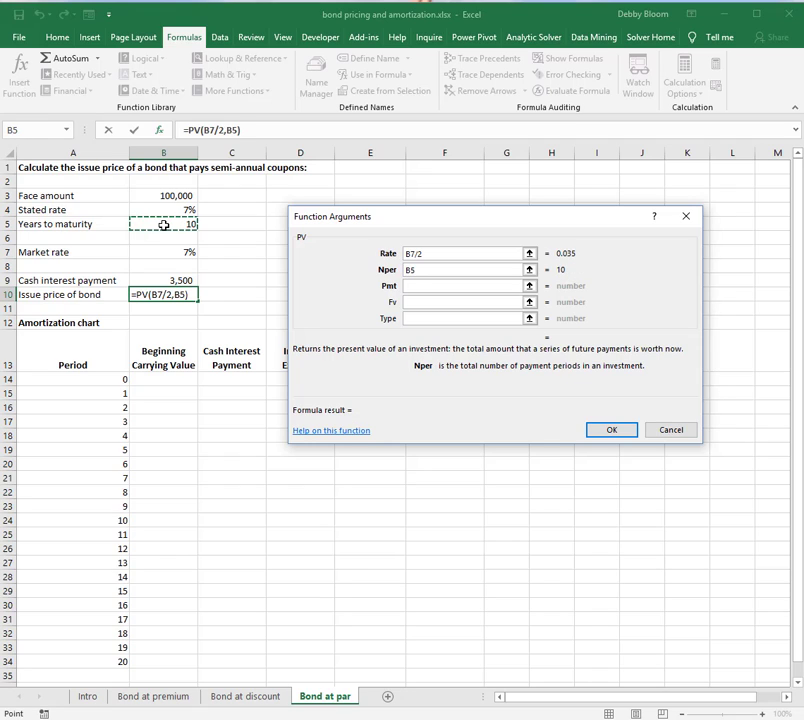
text(*)
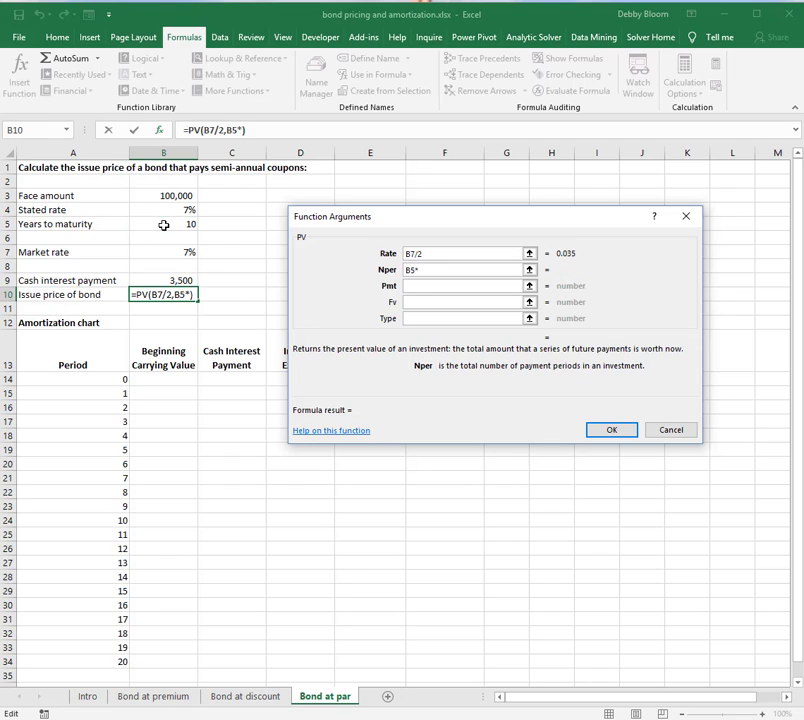
text(2)
Complete the PV function in B10 with Pmt -B9 for the cash interest payment and Fv -B3 for the face amount.
click(426, 287)
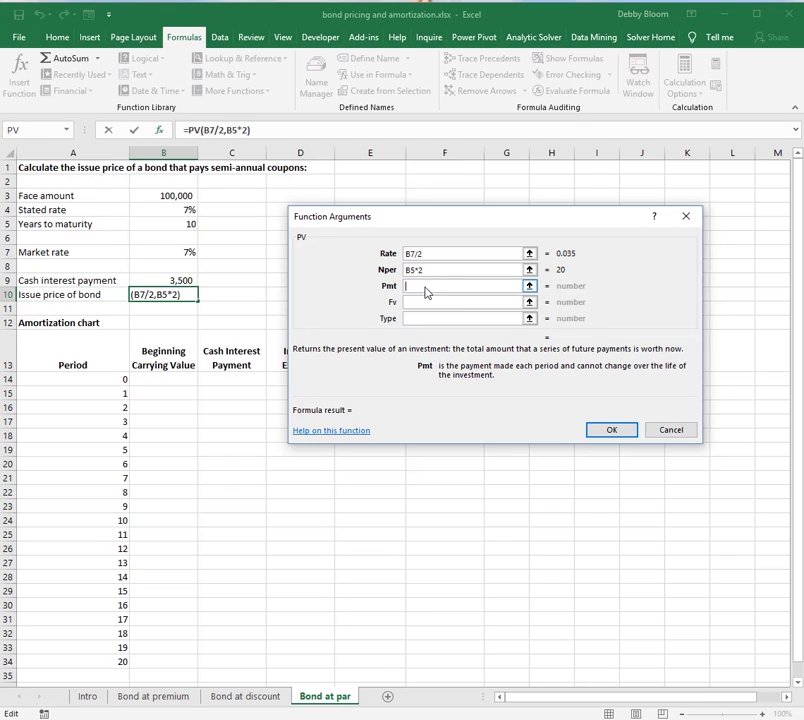
text(-)
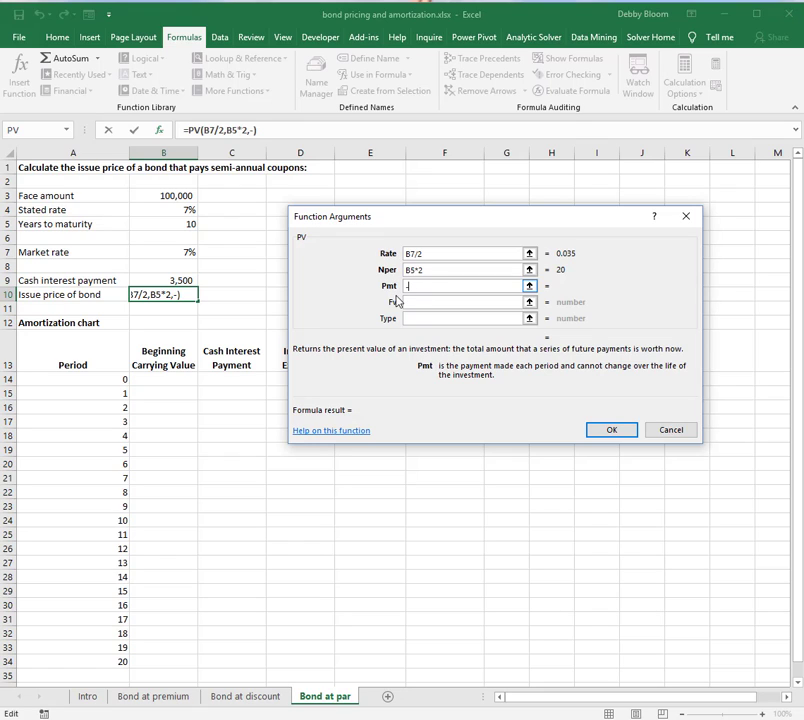
click(184, 280)
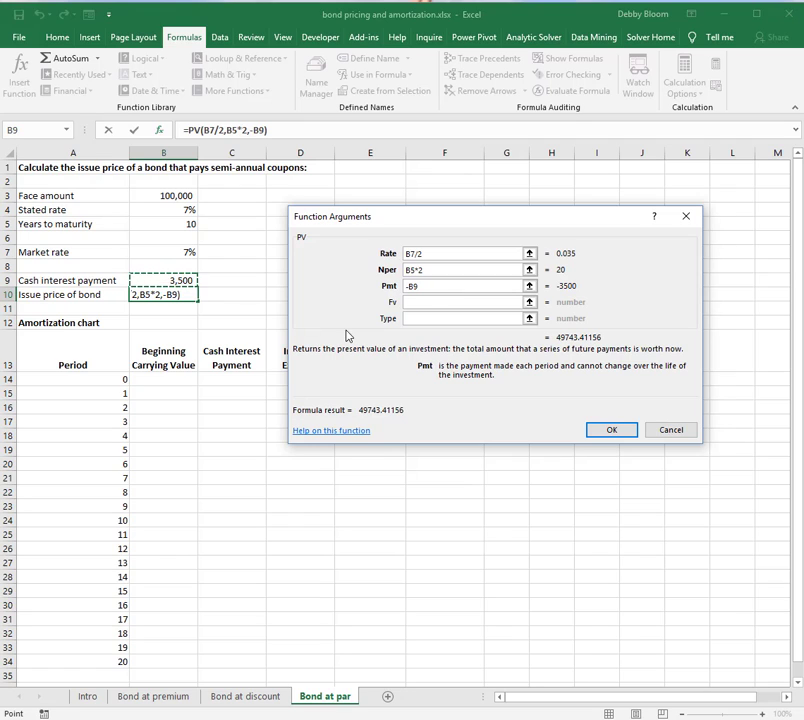
click(432, 301)
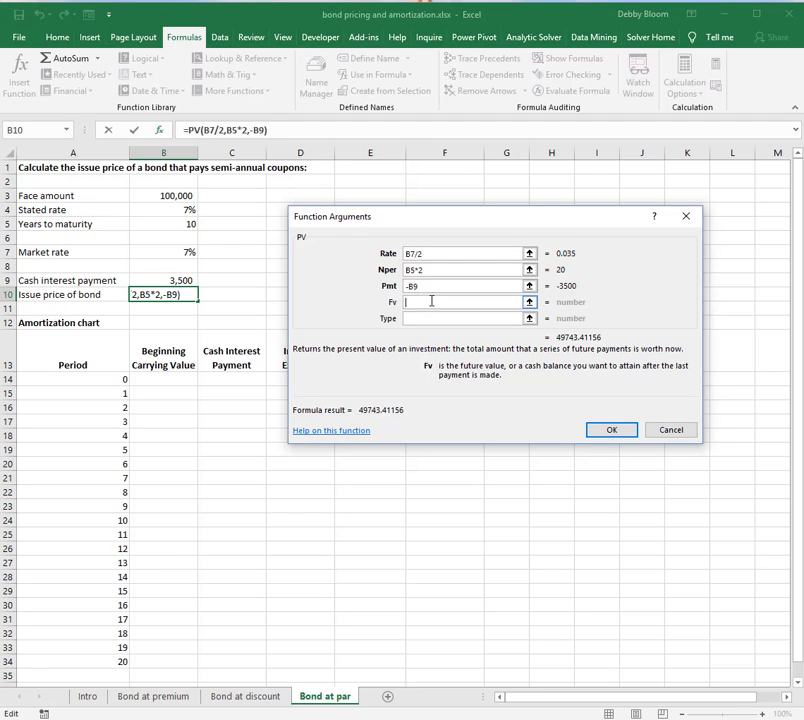
text(-)
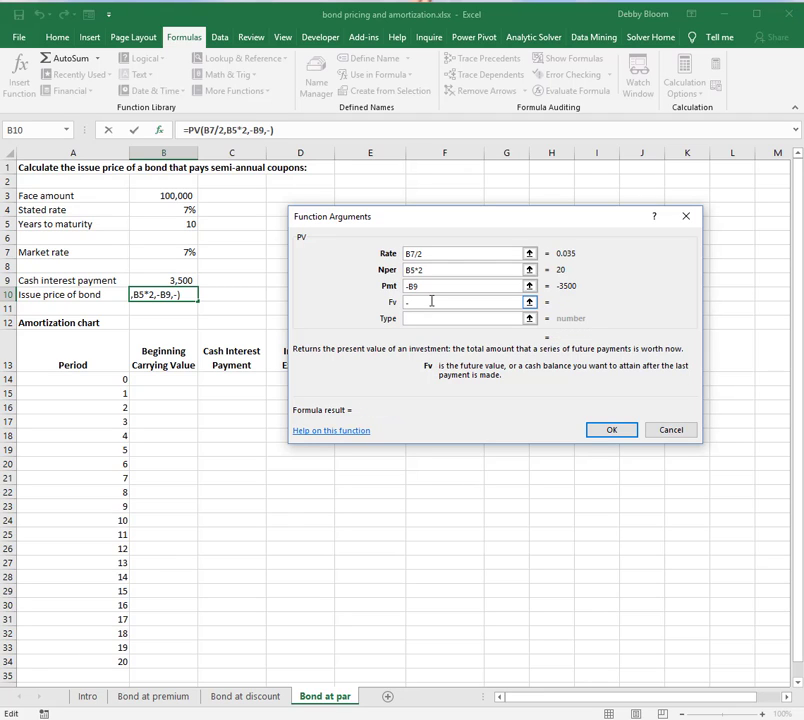
click(186, 196)
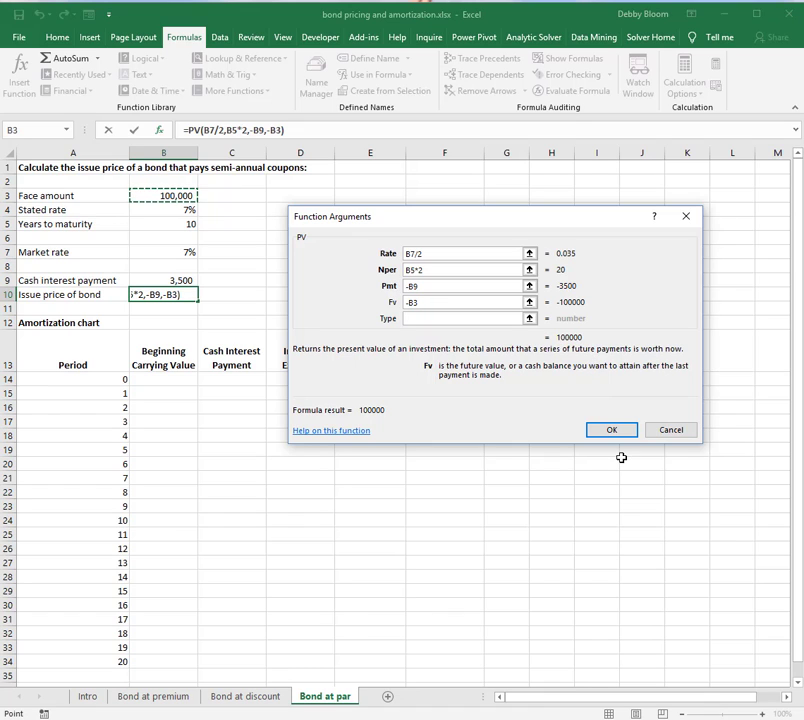
click(611, 430)
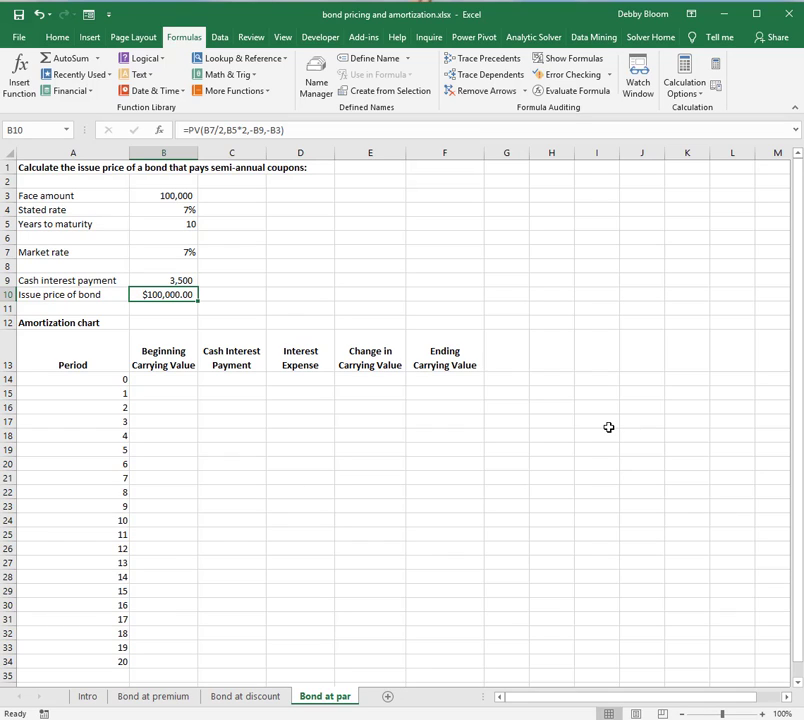
Link the period 0 ending carrying value in F14 to the issue price of the bond, =B10.
click(469, 381)
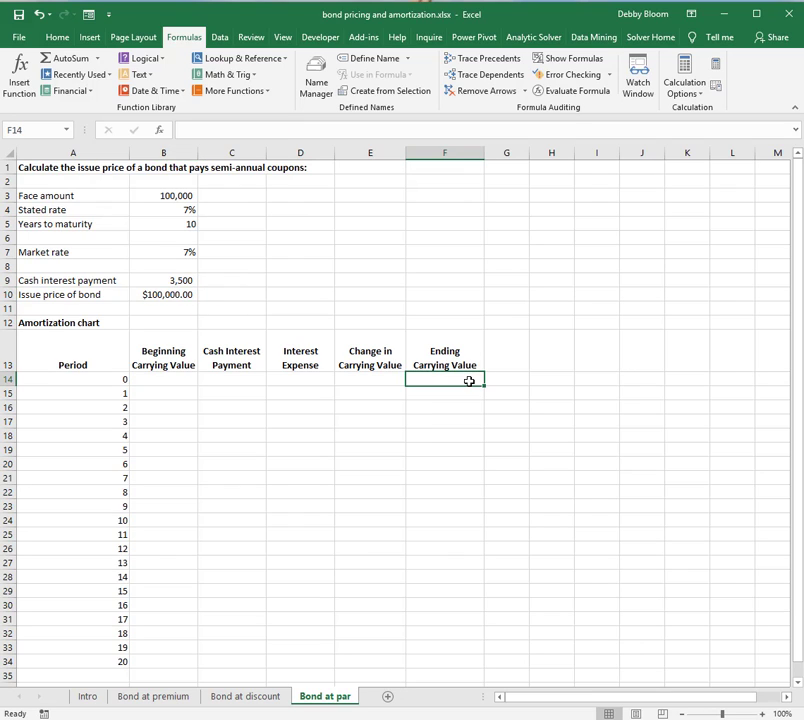
text(=)
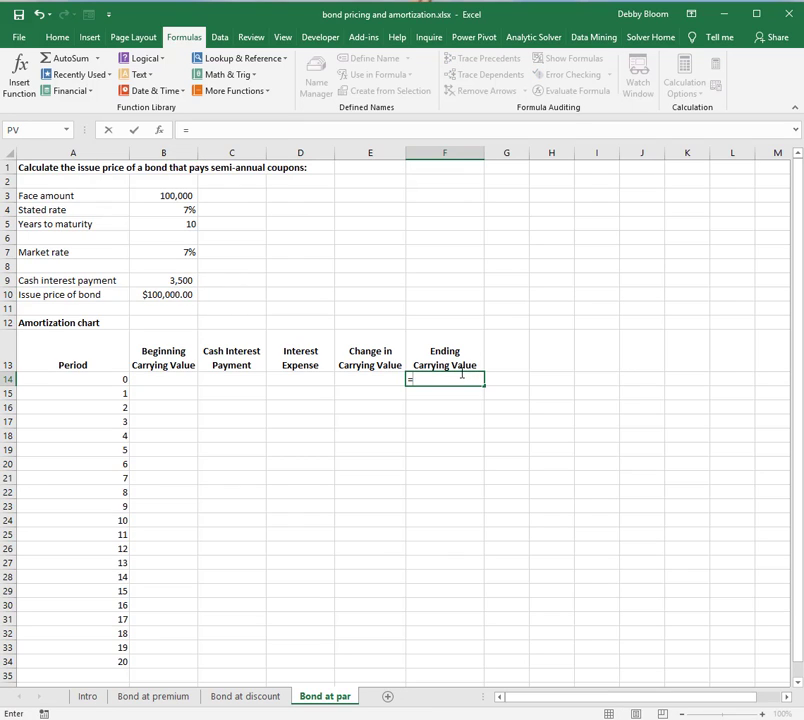
click(183, 296)
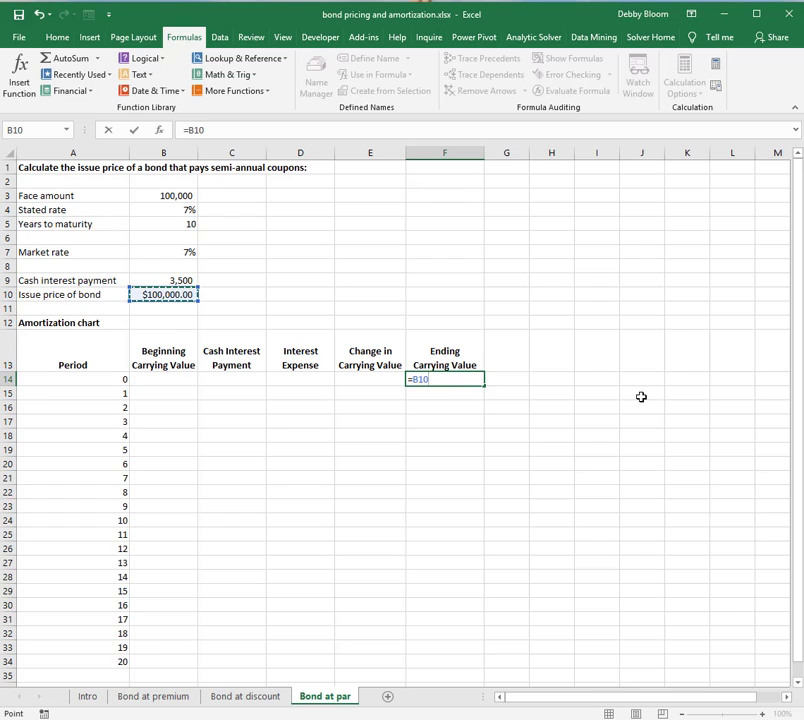
key(Return)
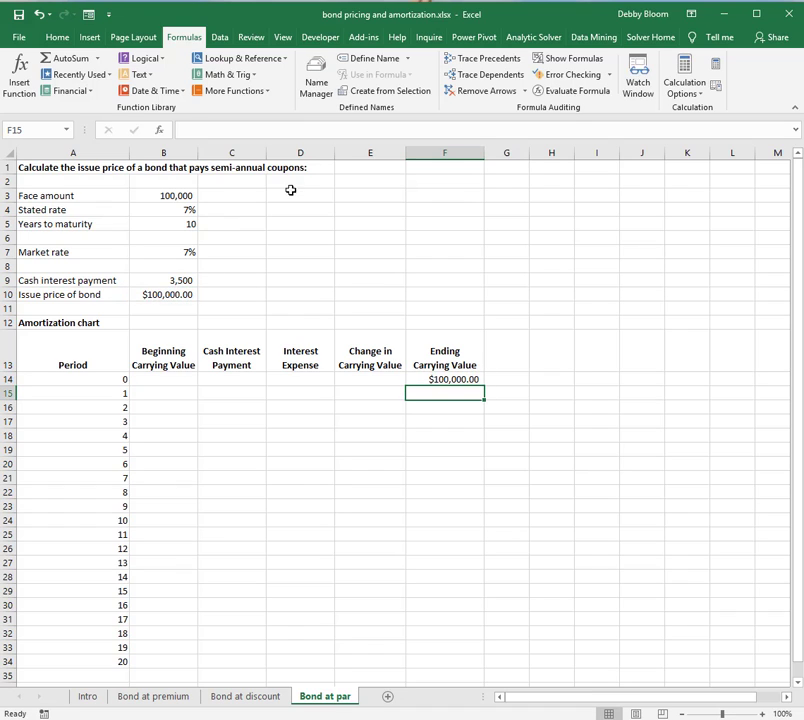
Link the period 1 beginning carrying value in B15 to the period 0 ending carrying value, =F14.
click(170, 391)
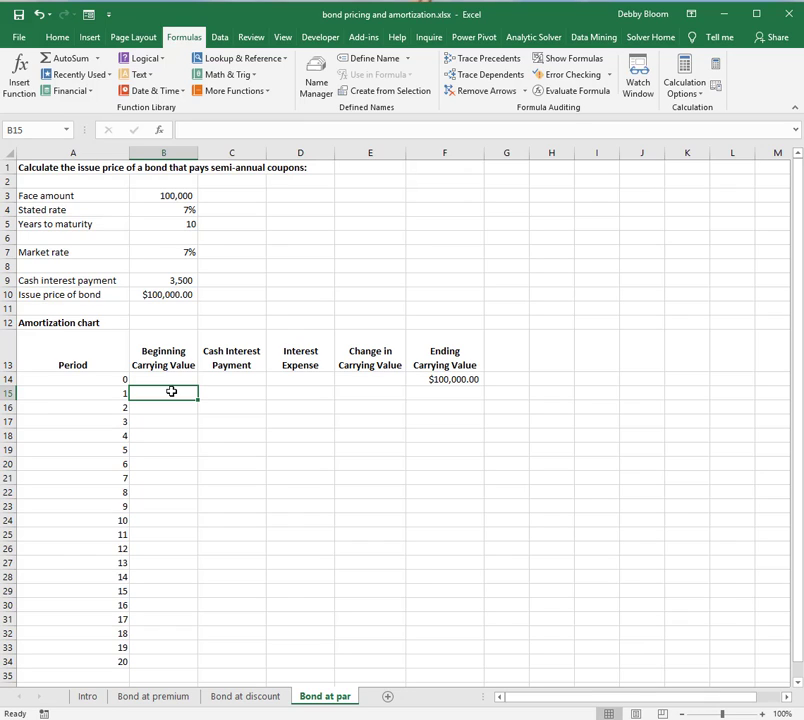
text(=)
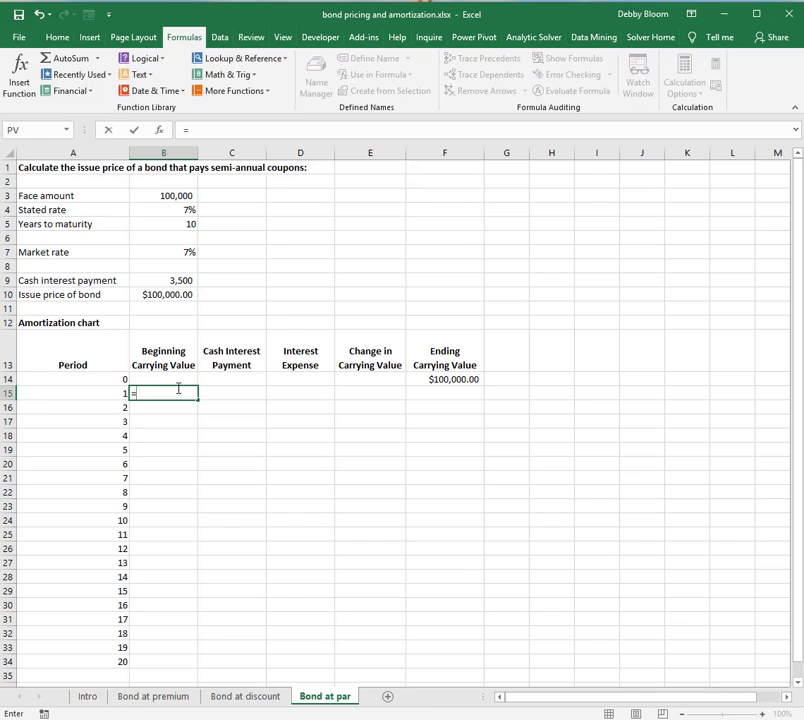
click(453, 381)
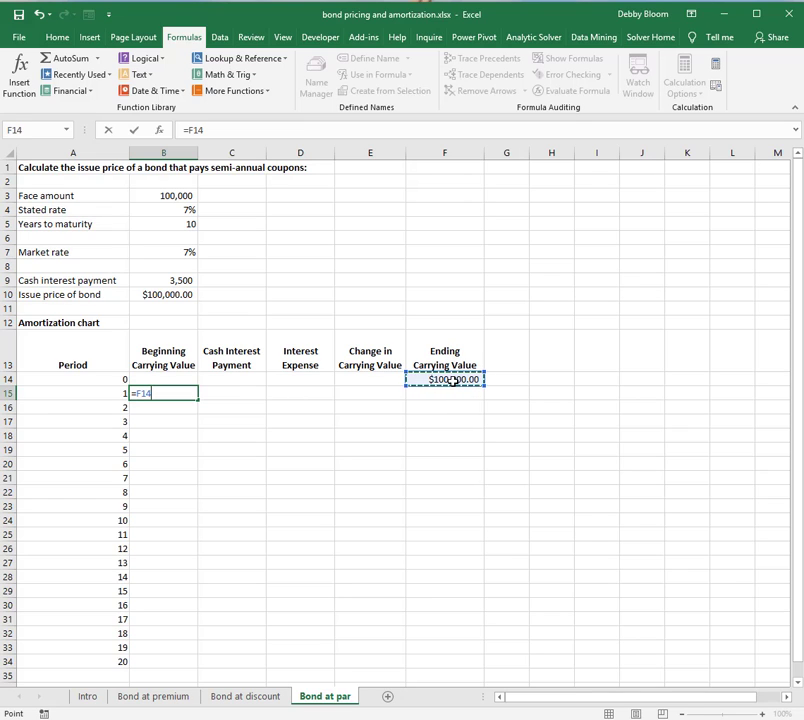
key(Return)
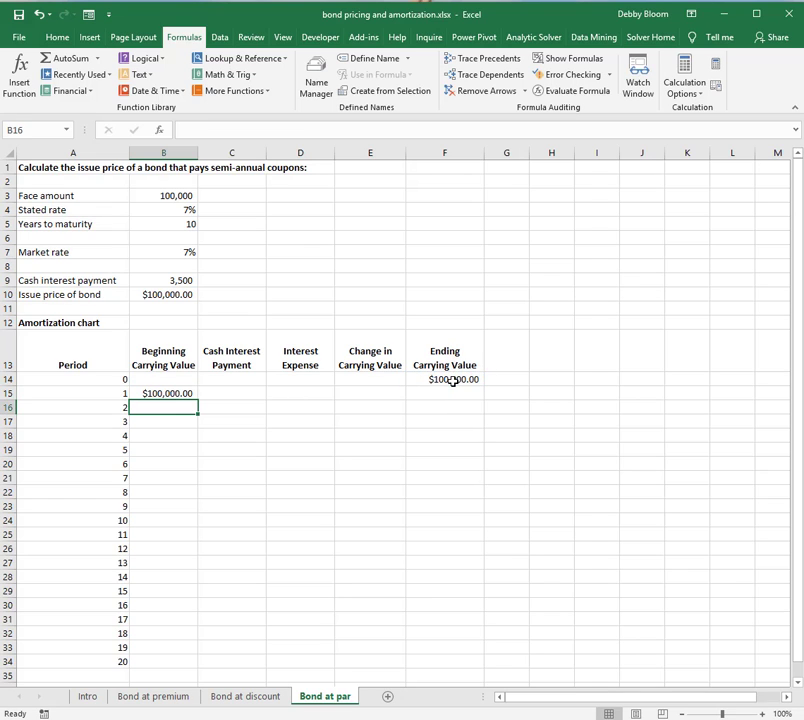
Link the period 1 cash interest payment in C15 to the cash interest payment above with an absolute reference, =$B$9.
click(247, 393)
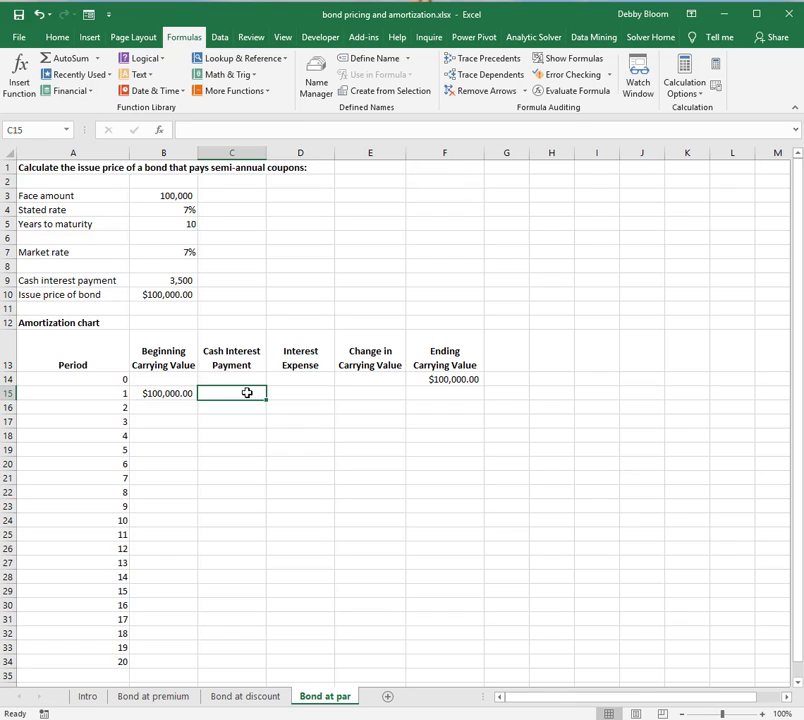
text(=)
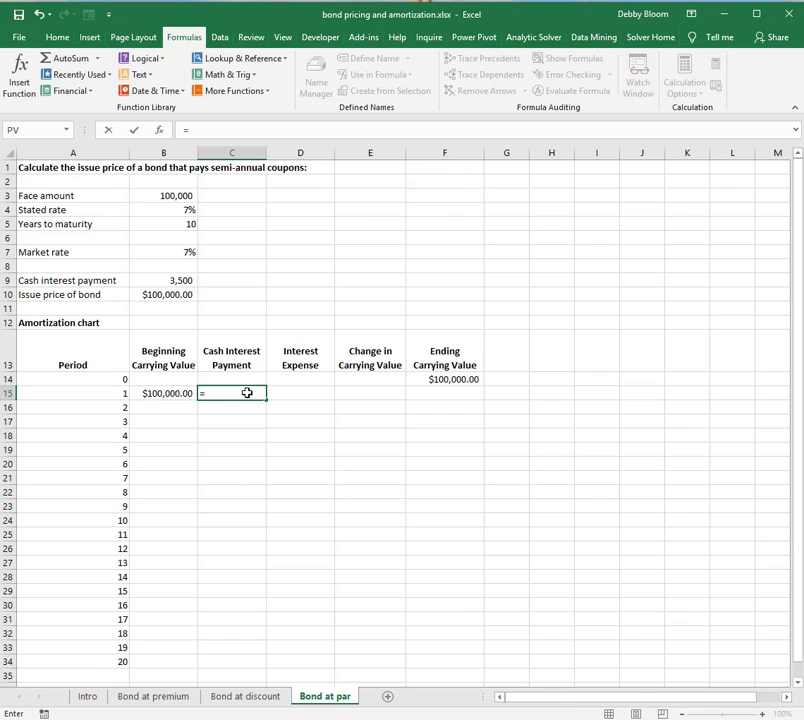
click(148, 281)
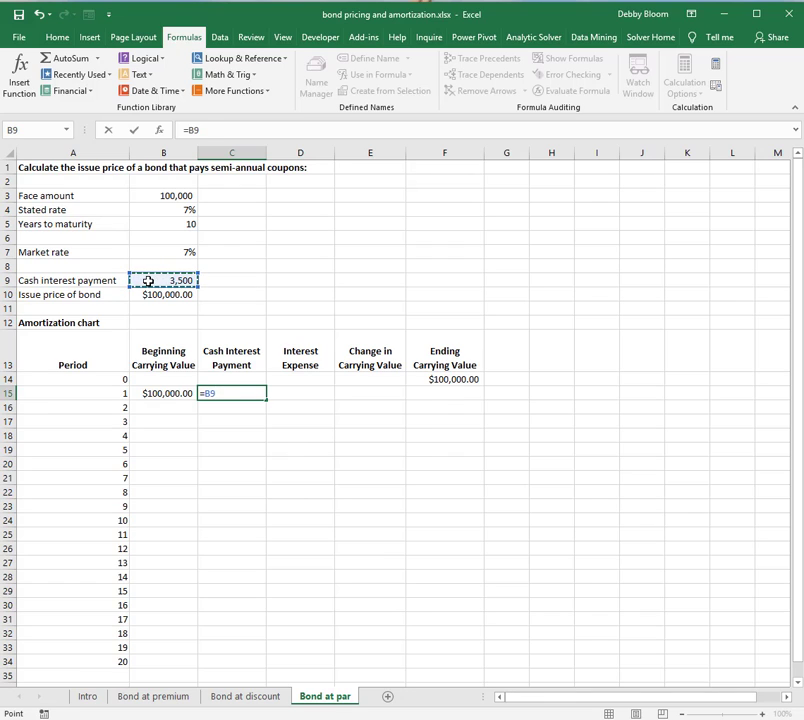
key(F4)
key(Return)
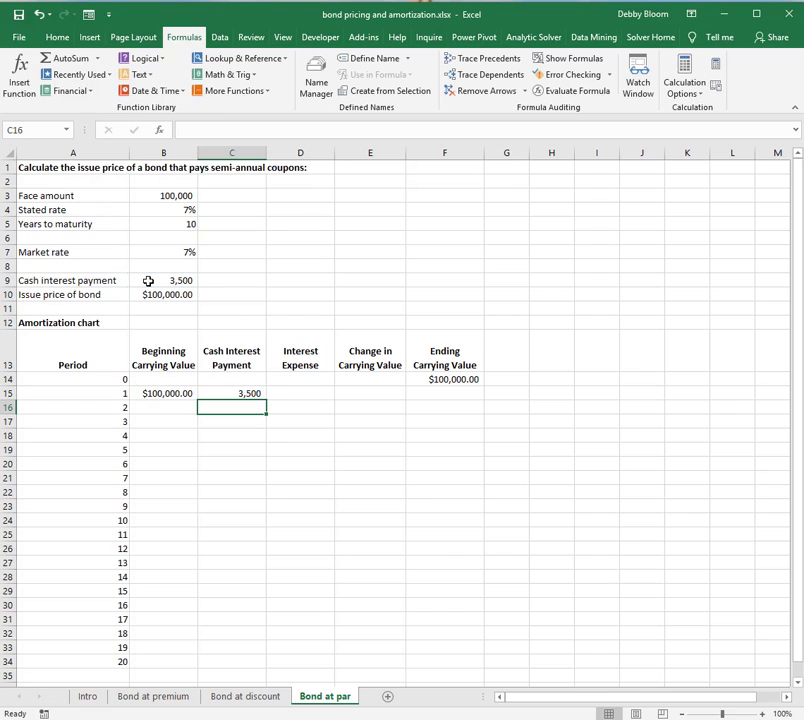
Calculate the period 1 interest expense in D15 as beginning carrying value times half the market rate, =B15*$B$7/2.
click(309, 394)
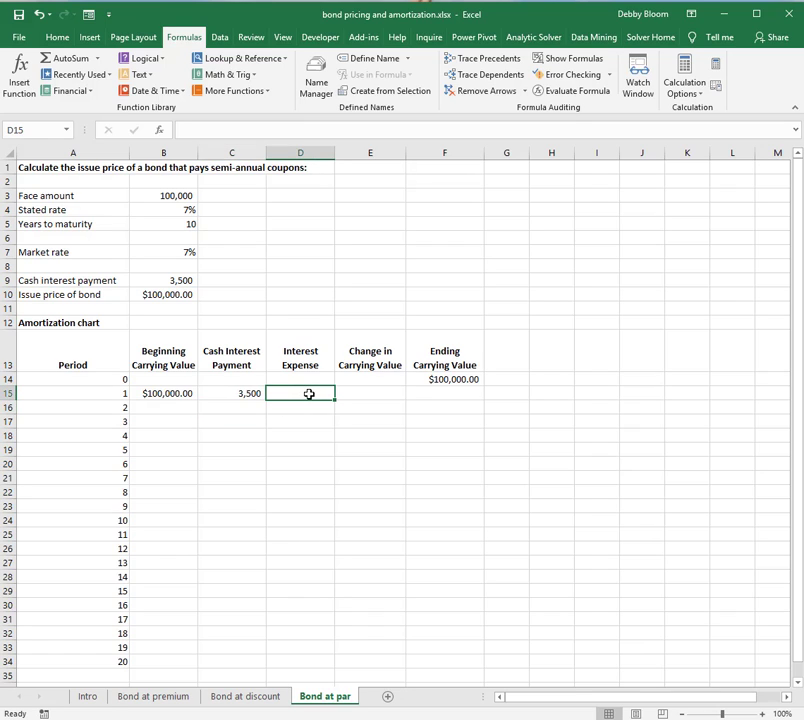
text(=)
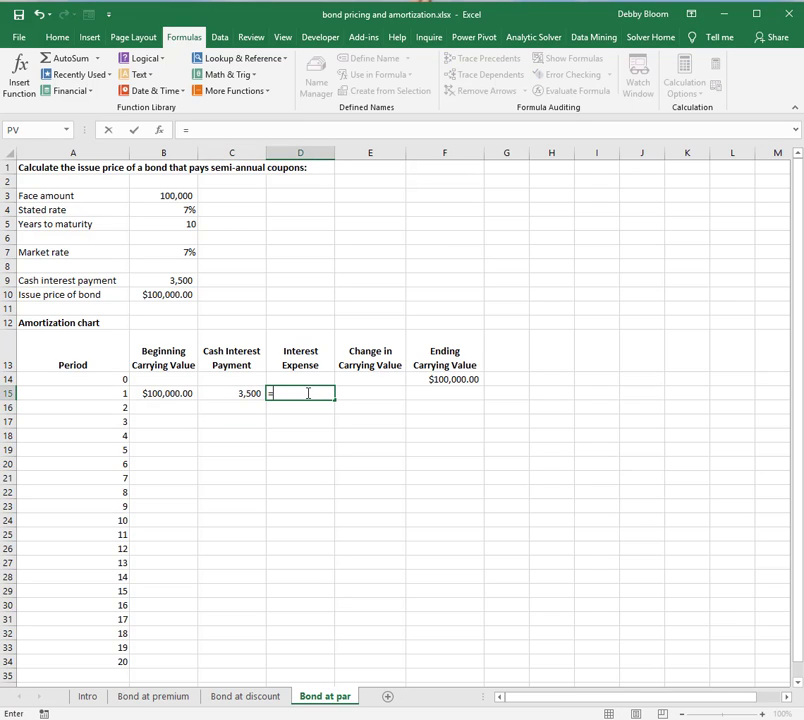
click(174, 394)
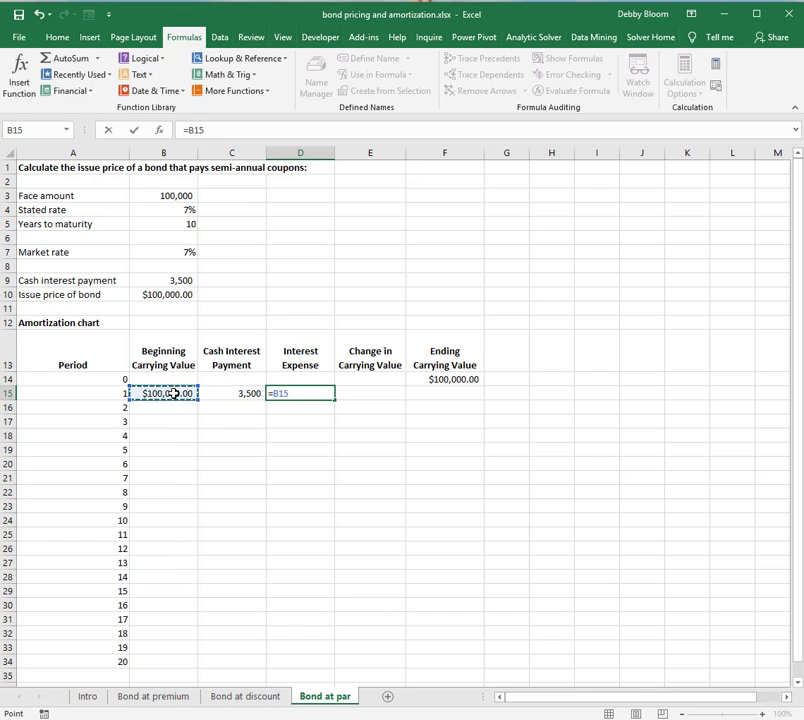
text(*)
click(140, 255)
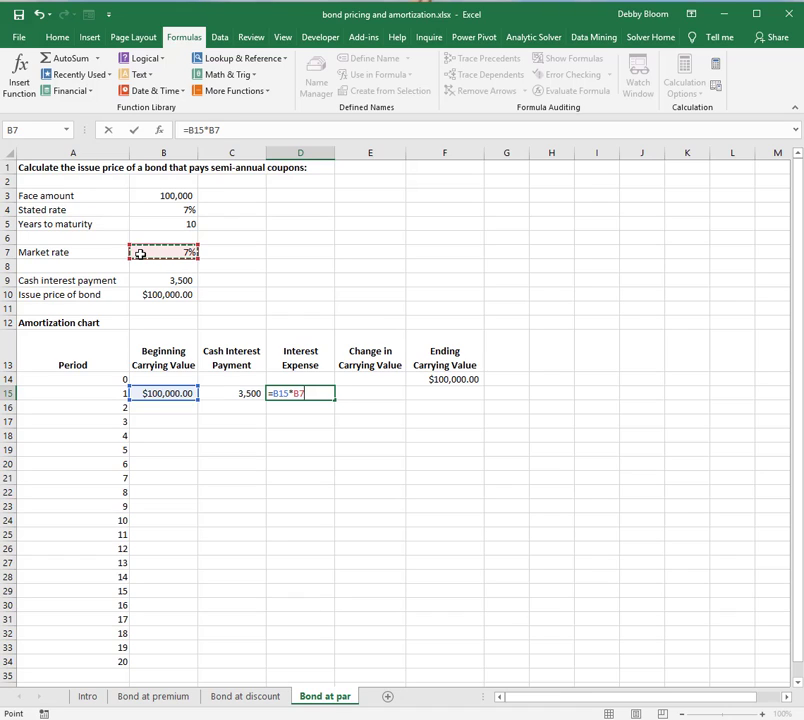
key(F4)
text(/2)
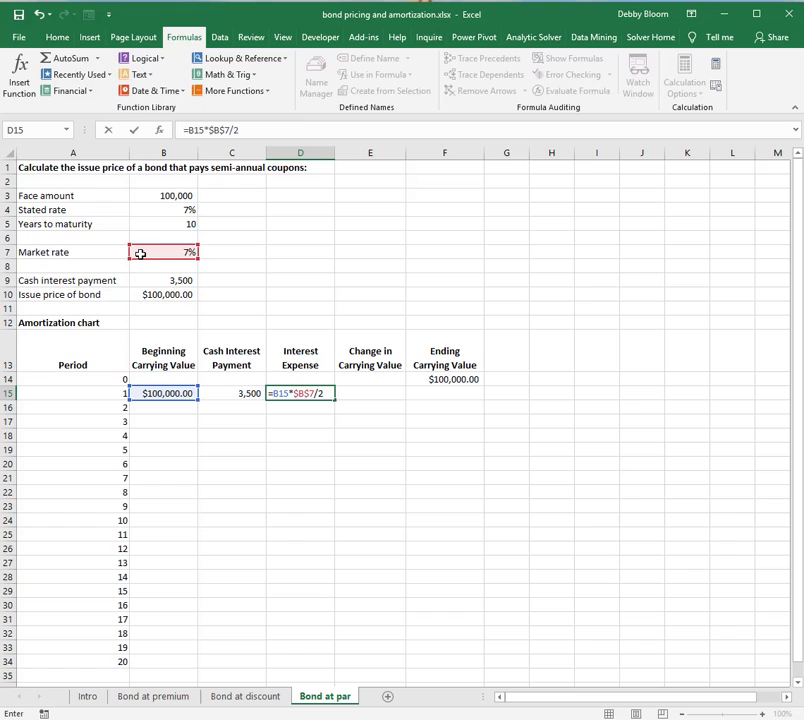
key(Return)
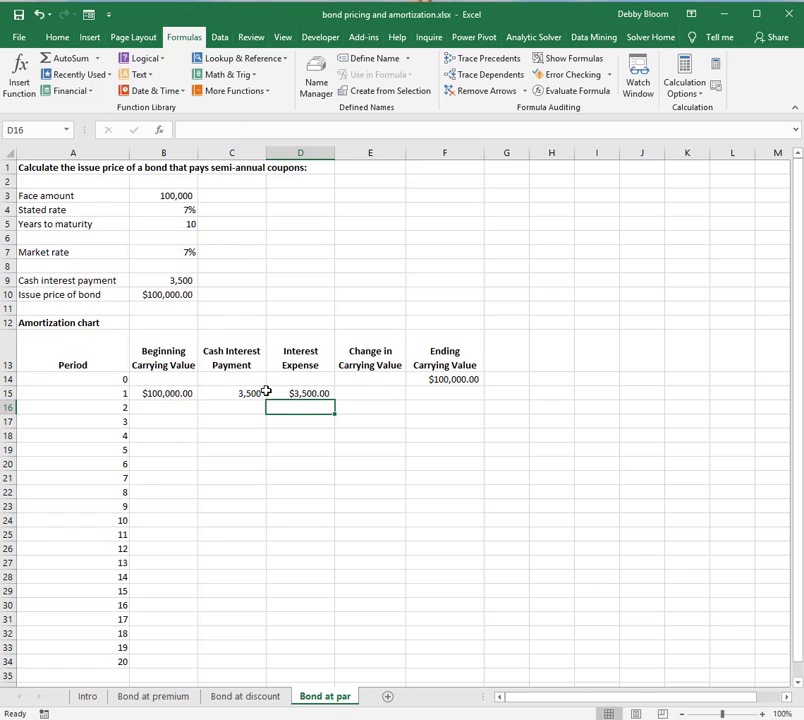
Calculate the period 1 change in carrying value in E15 as interest expense minus cash interest payment, =D15-C15.
click(372, 395)
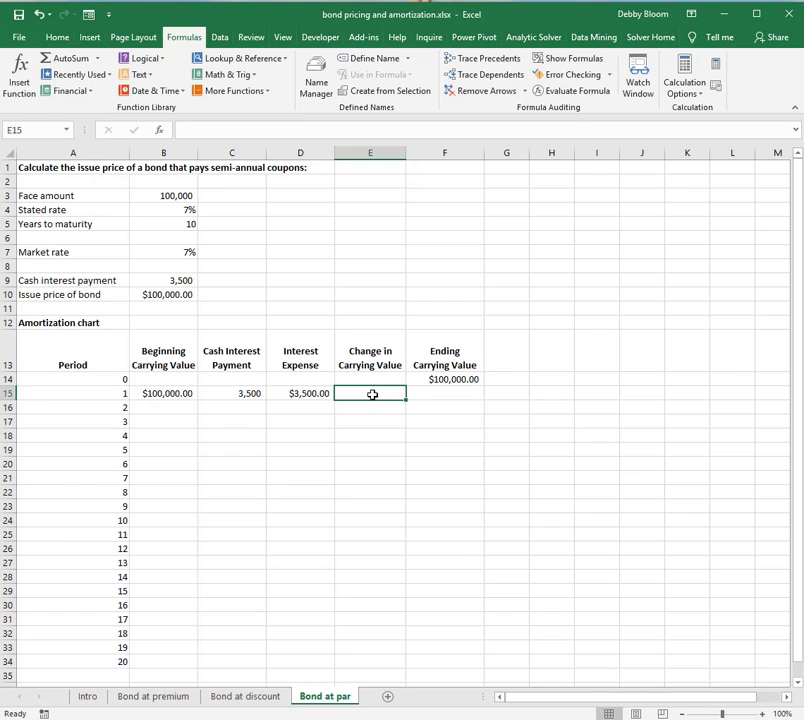
text(=)
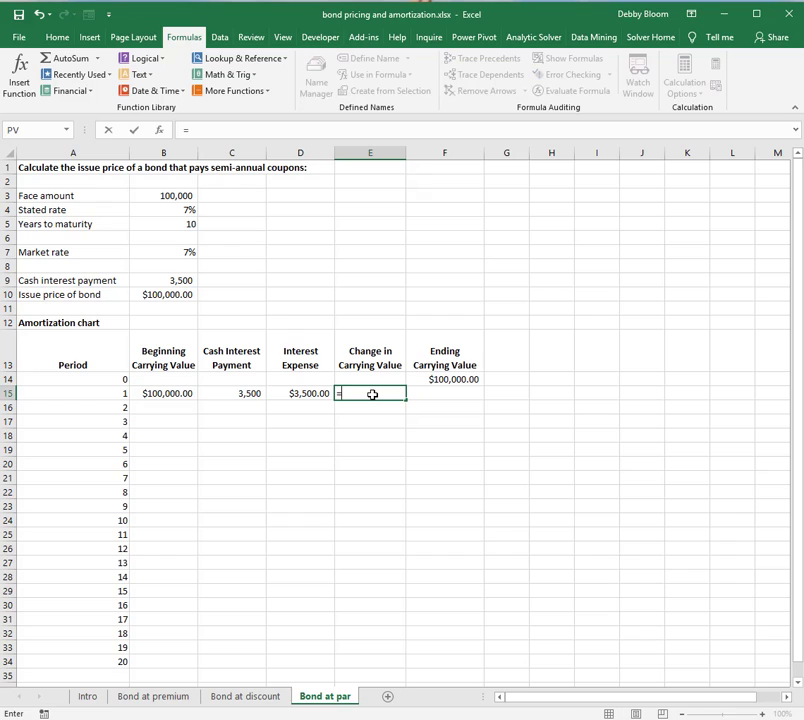
click(312, 394)
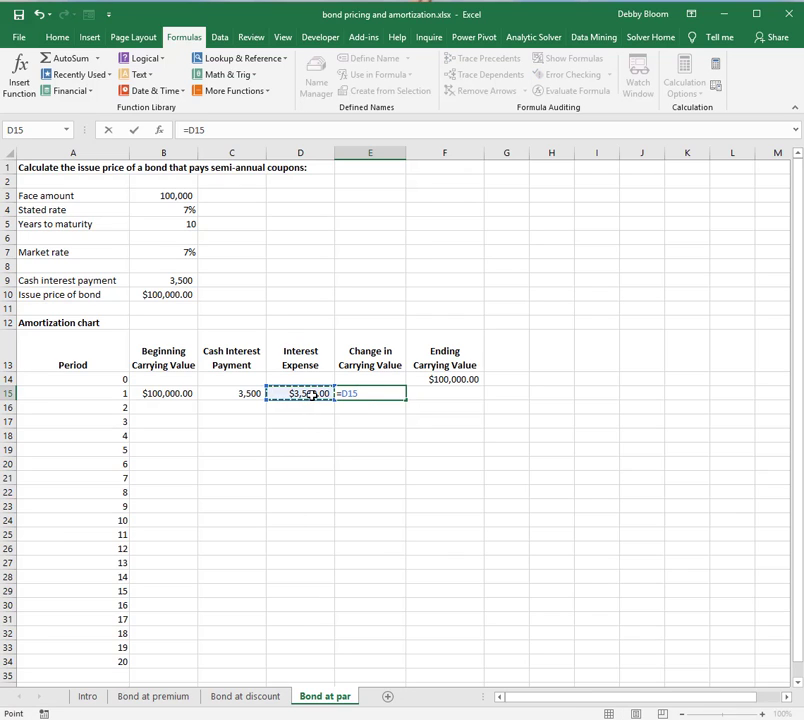
text(-)
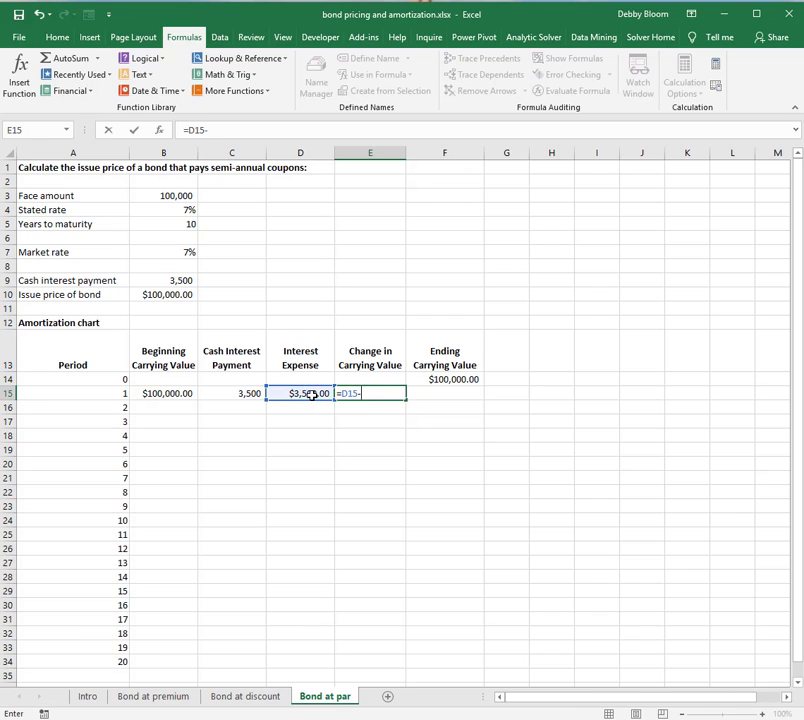
click(241, 395)
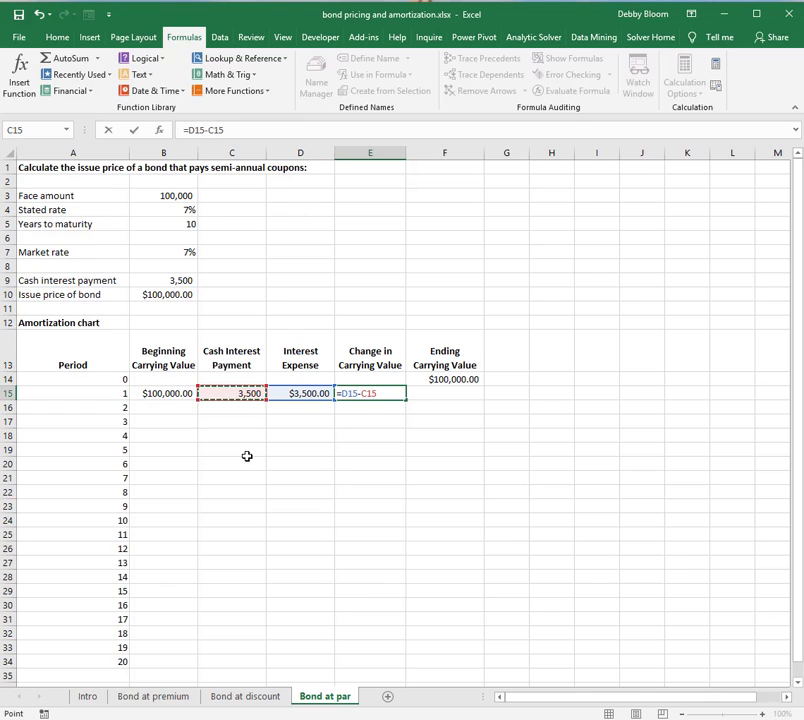
key(Return)
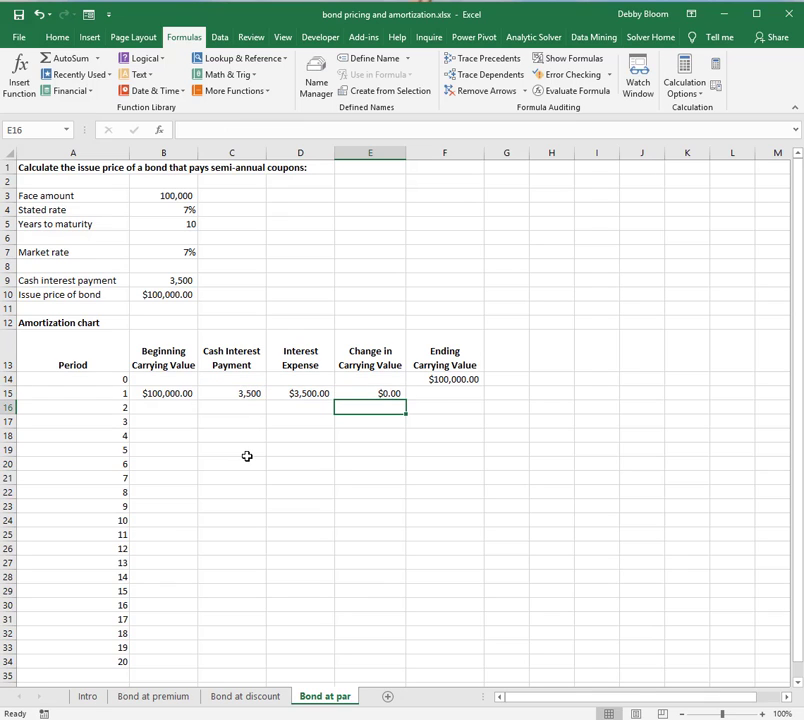
Calculate the period 1 ending carrying value in F15 as beginning carrying value plus the change, =B15+E15.
click(452, 396)
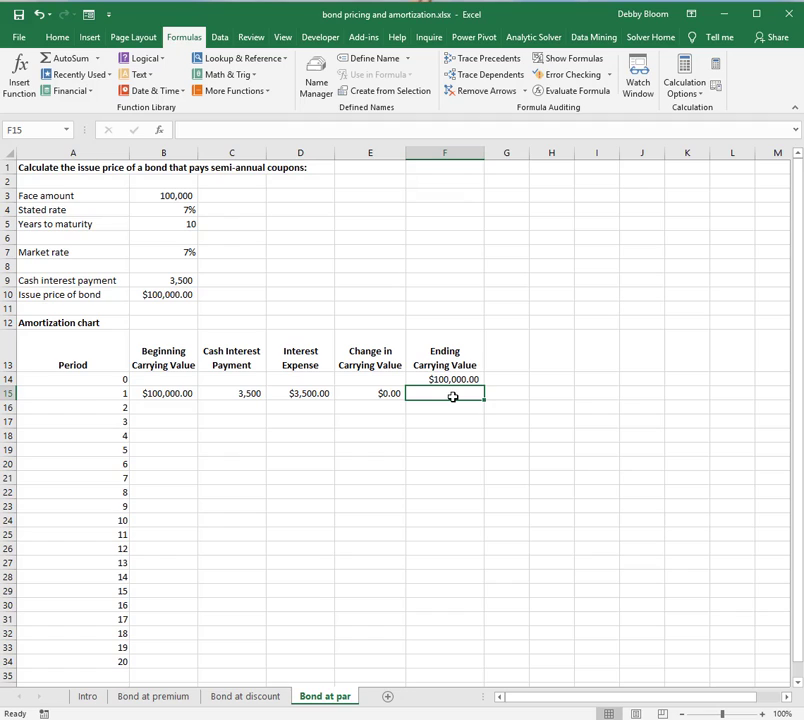
text(=)
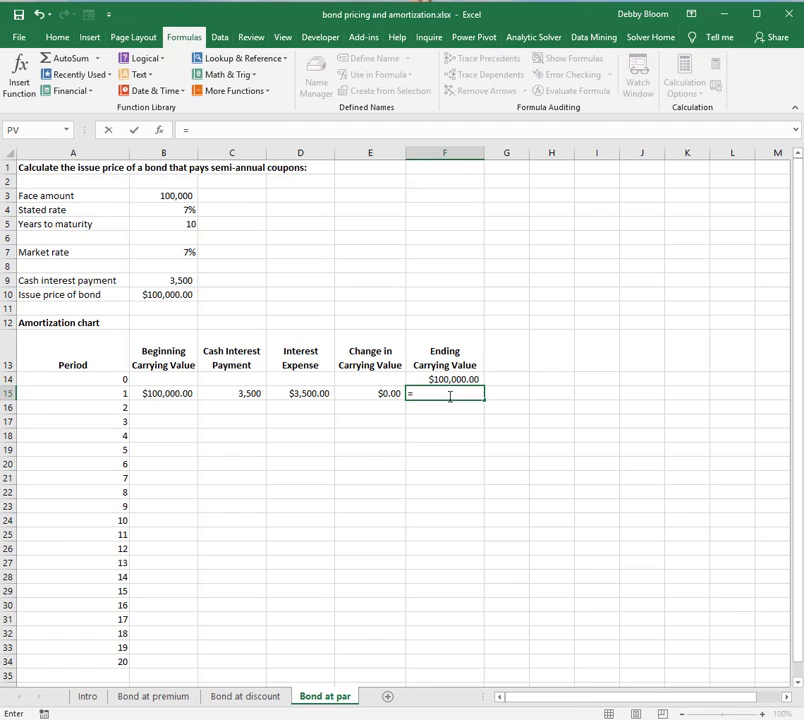
click(158, 392)
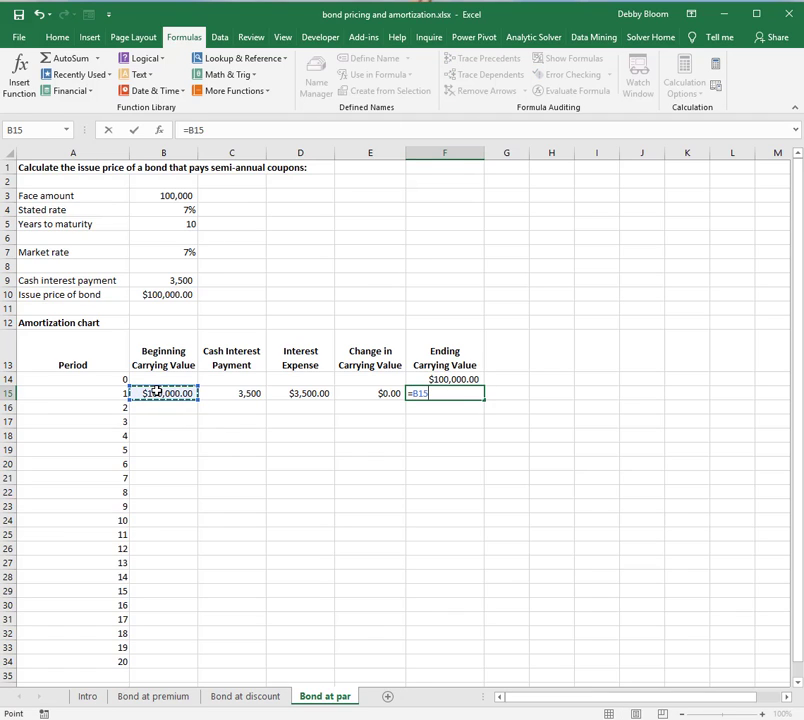
text(+)
click(366, 392)
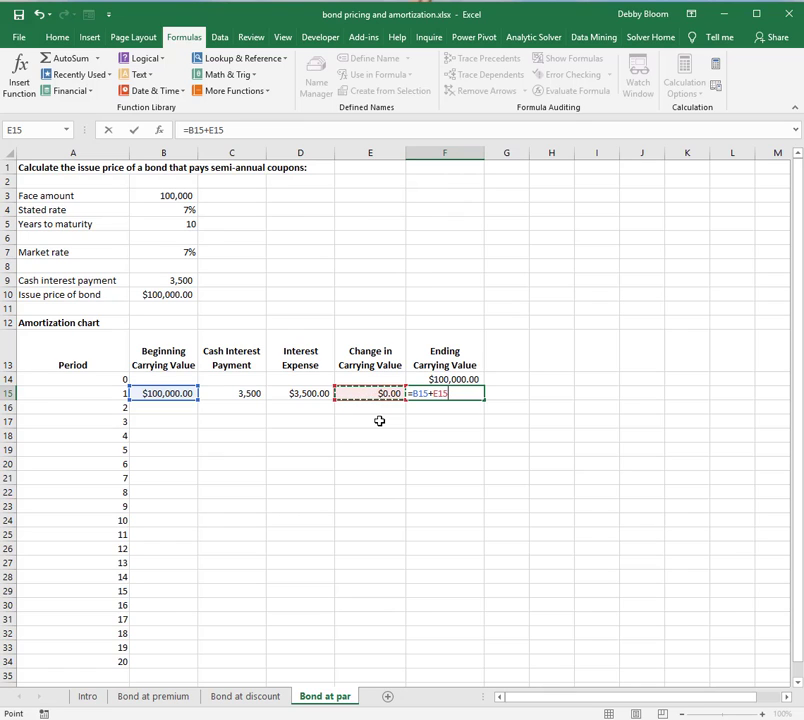
key(Return)
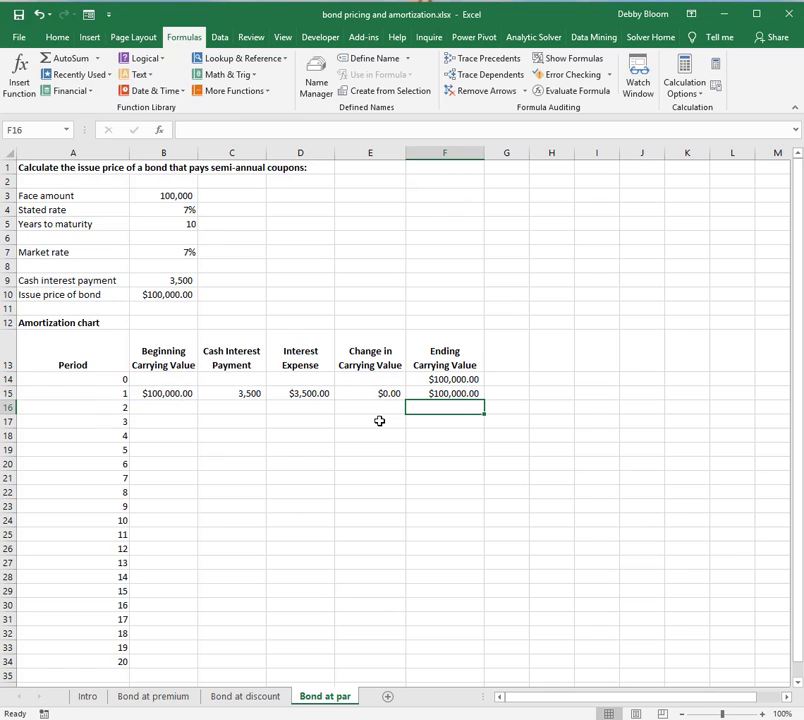
Fill the period 1 formulas in B15:F15 down through period 20 in row 34, and return to cell A1.
drag(190, 392, 455, 393)
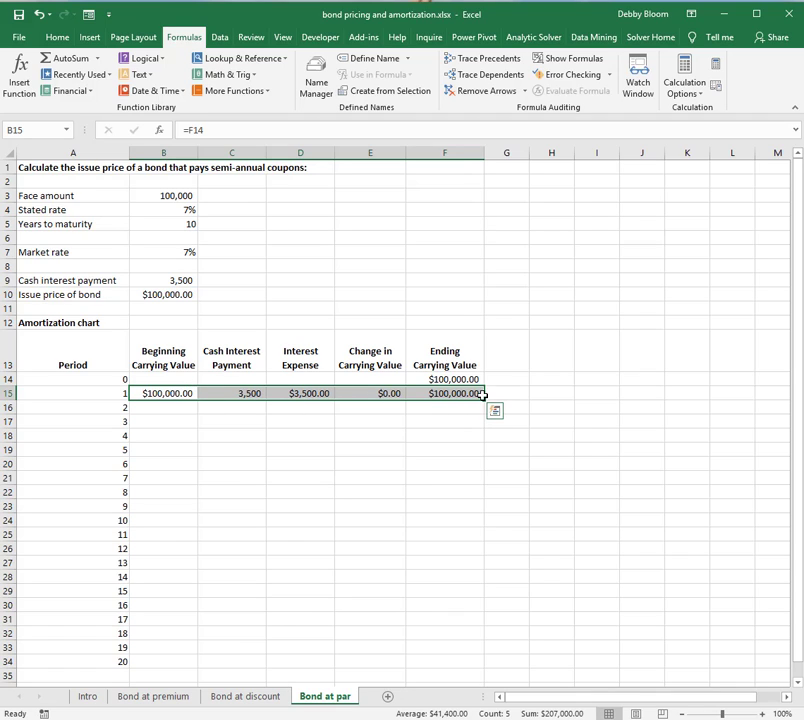
double_click(484, 400)
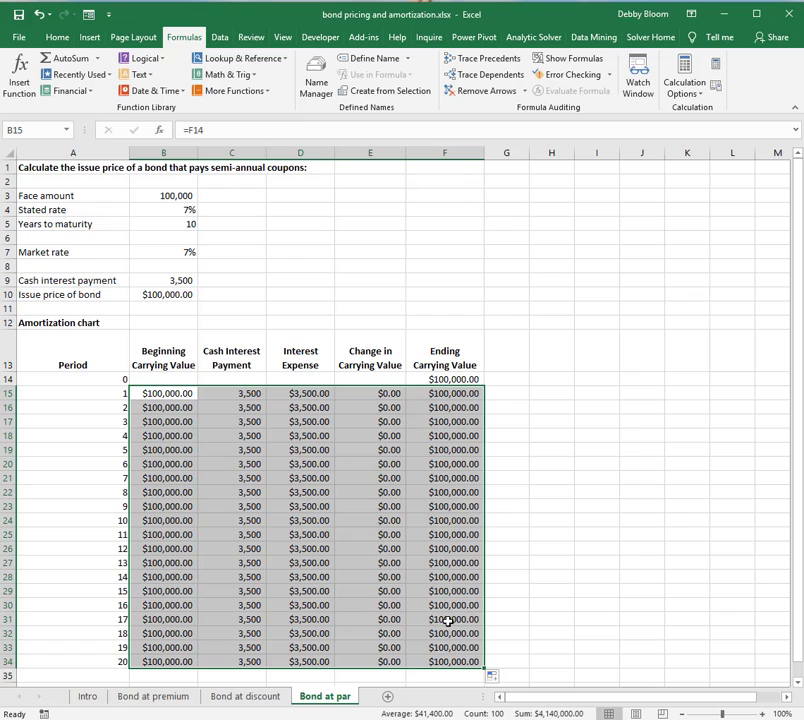
click(48, 169)
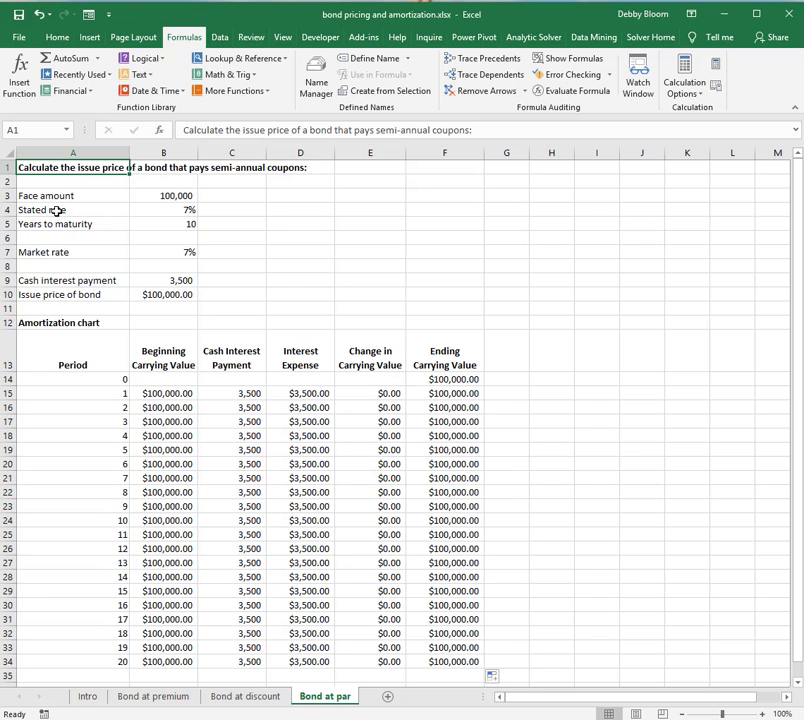